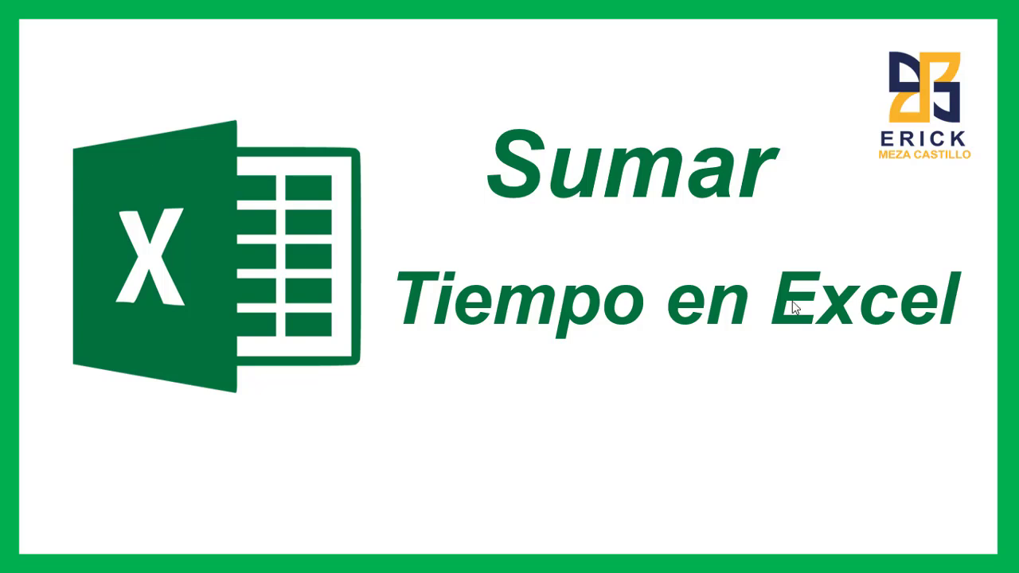
Step: Advance the slideshow to slide 2, the SUMAR TIEMPO EN EXCEL bullets on adding and subtracting time
{"action": "left_click", "coordinate": [729, 408]}
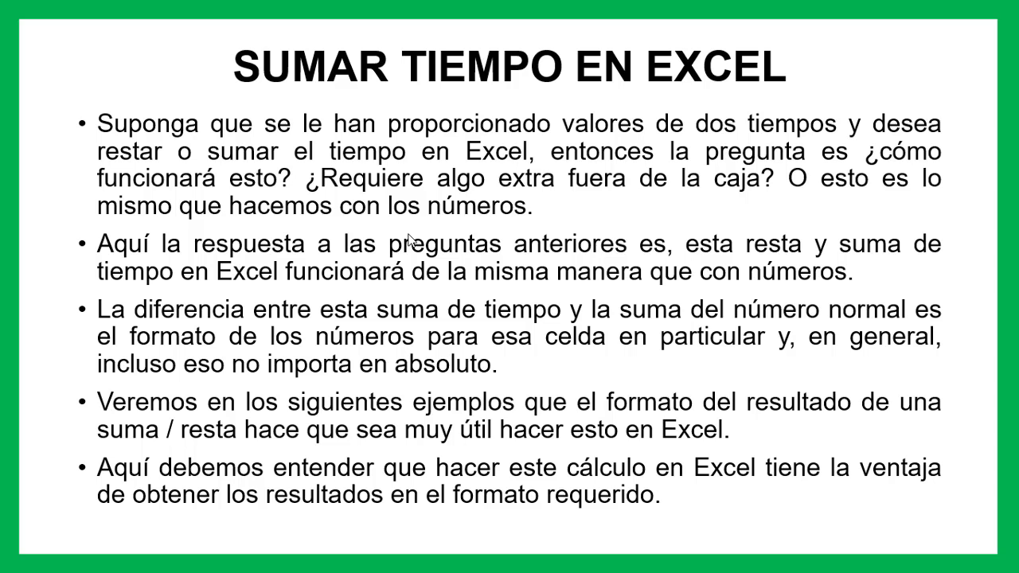
Step: Advance to the Ejemplo N°01 slide and exit the slideshow back to the editor
{"action": "left_click", "coordinate": [407, 239]}
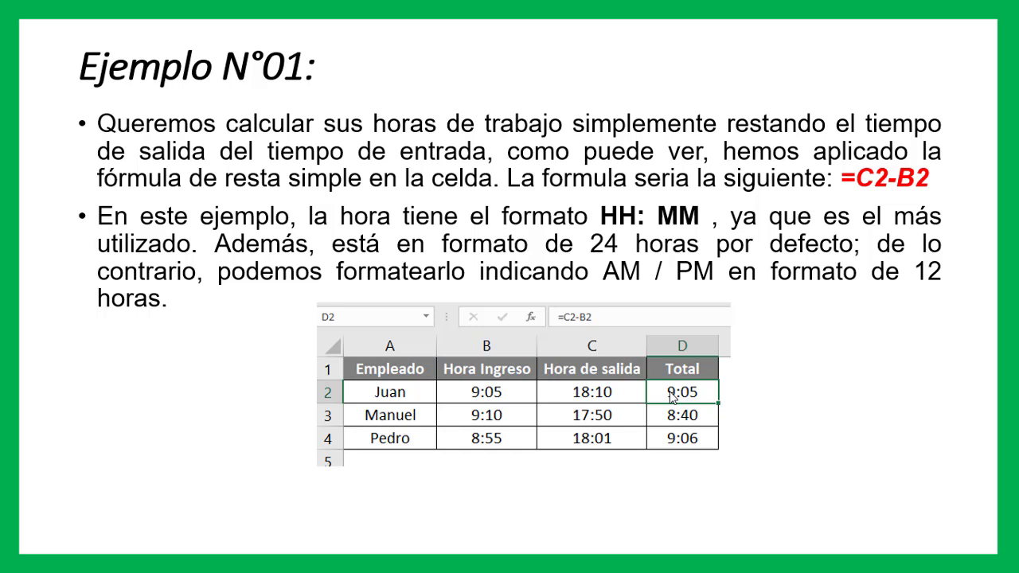
{"action": "key", "text": "Escape"}
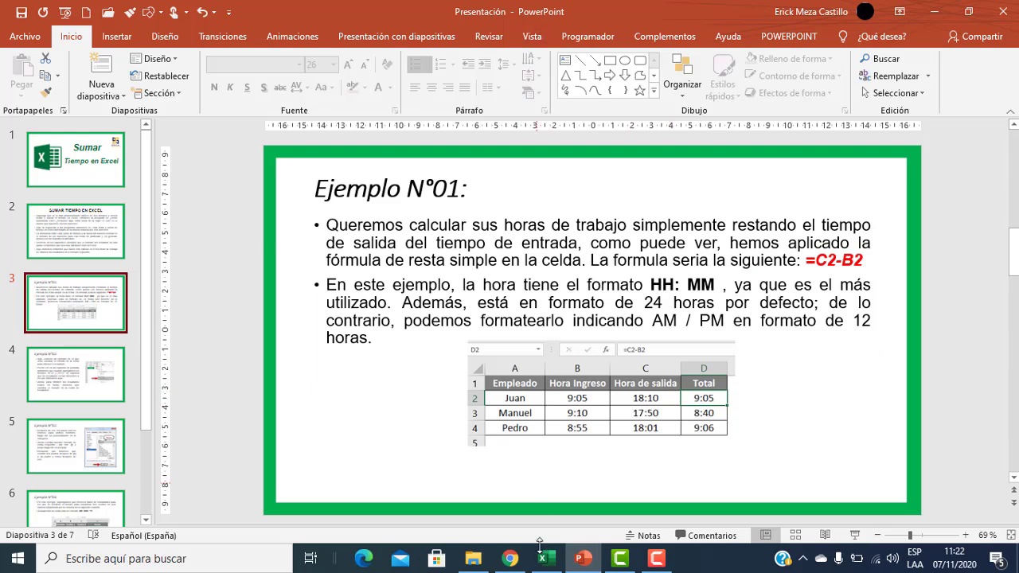
Step: In the Sumar_tiempo workbook, enter =C2-B2 in D2 to get the first employee's 9:05 worked
{"action": "left_click", "coordinate": [545, 558]}
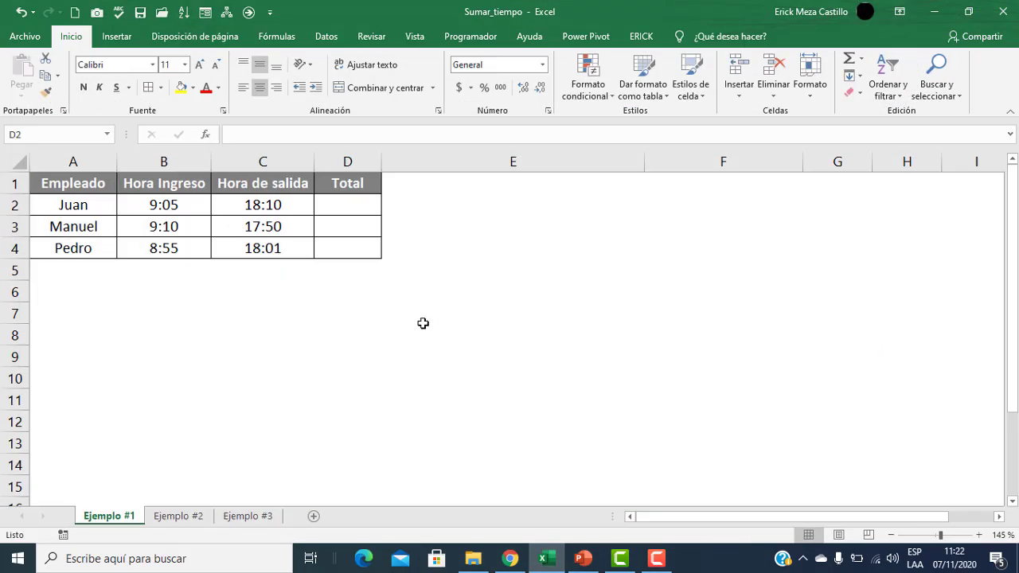
{"action": "scroll", "coordinate": [226, 284], "scroll_direction": "up", "scroll_amount": 2, "text": "ctrl"}
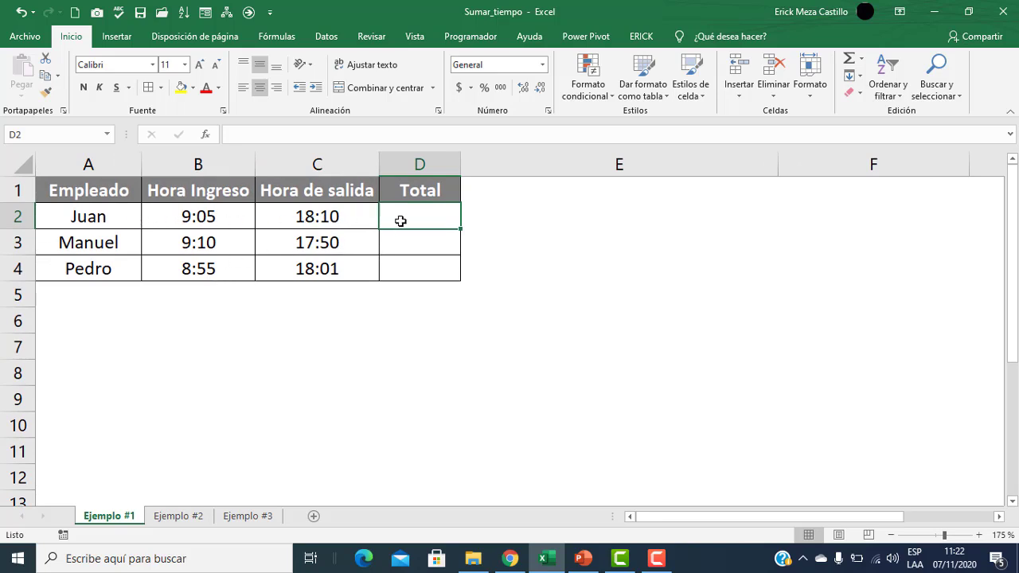
{"action": "type", "text": "="}
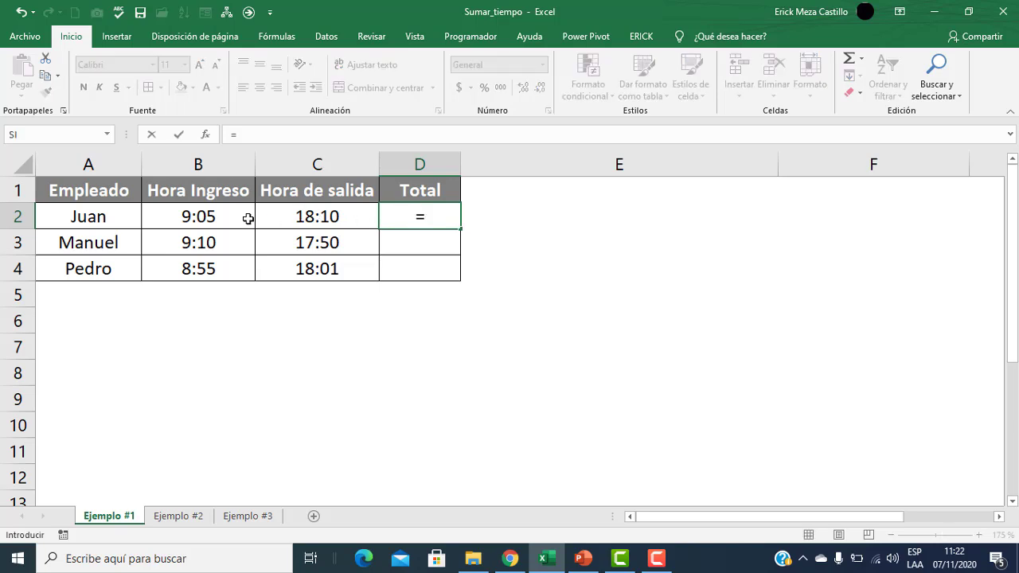
{"action": "left_click", "coordinate": [292, 218]}
{"action": "type", "text": "-"}
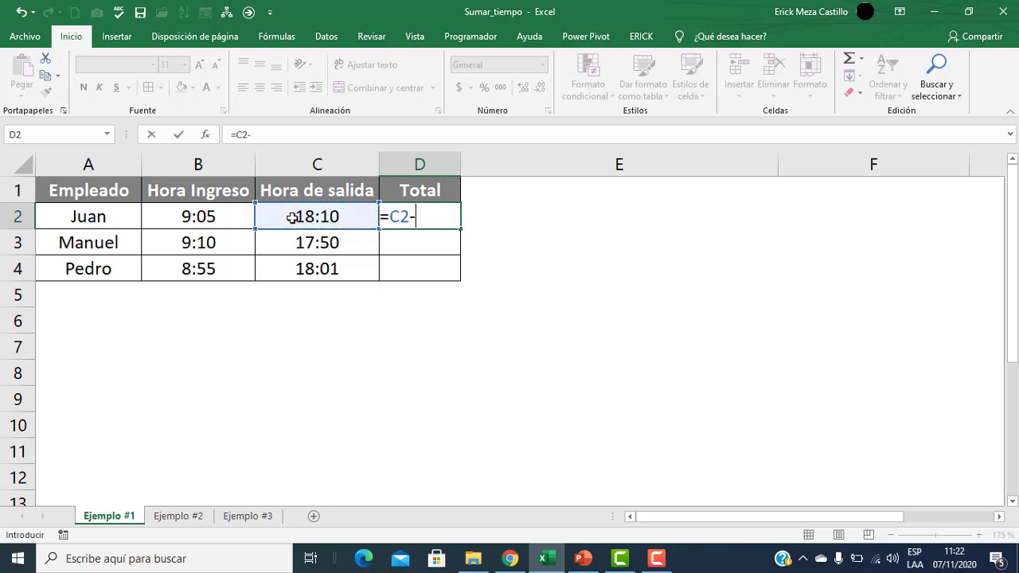
{"action": "left_click", "coordinate": [232, 213]}
{"action": "key", "text": "Return"}
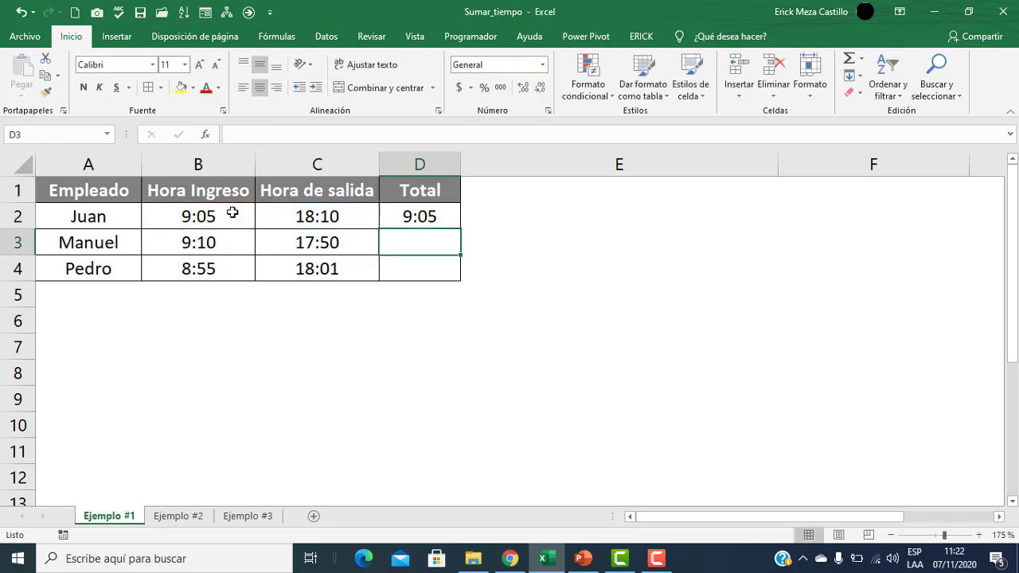
{"action": "left_click", "coordinate": [415, 213]}
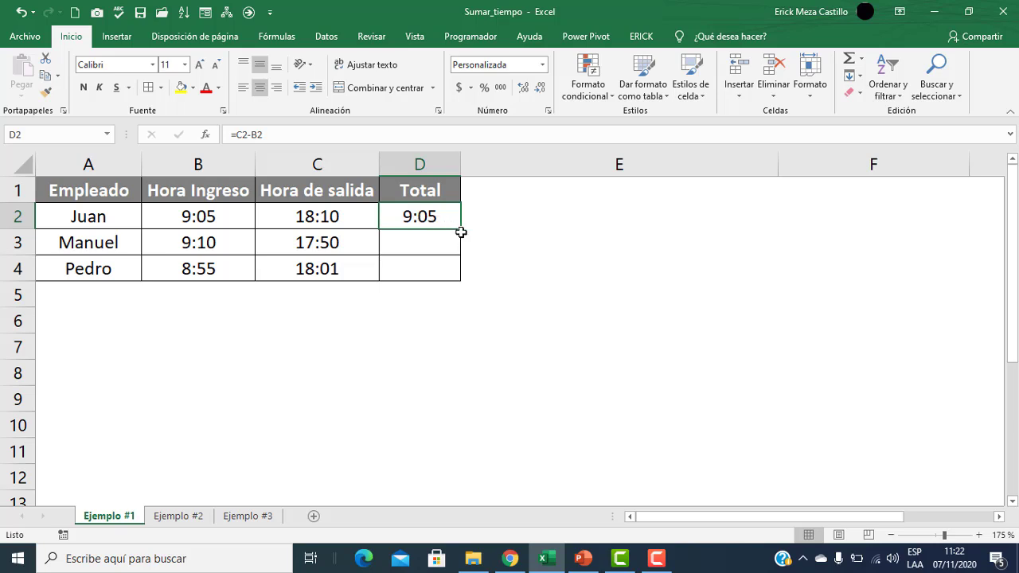
Step: Fill the D2 subtraction down to D4, giving 8:40 and 9:06 for the other employees
{"action": "left_click_drag", "start_coordinate": [461, 230], "coordinate": [461, 280]}
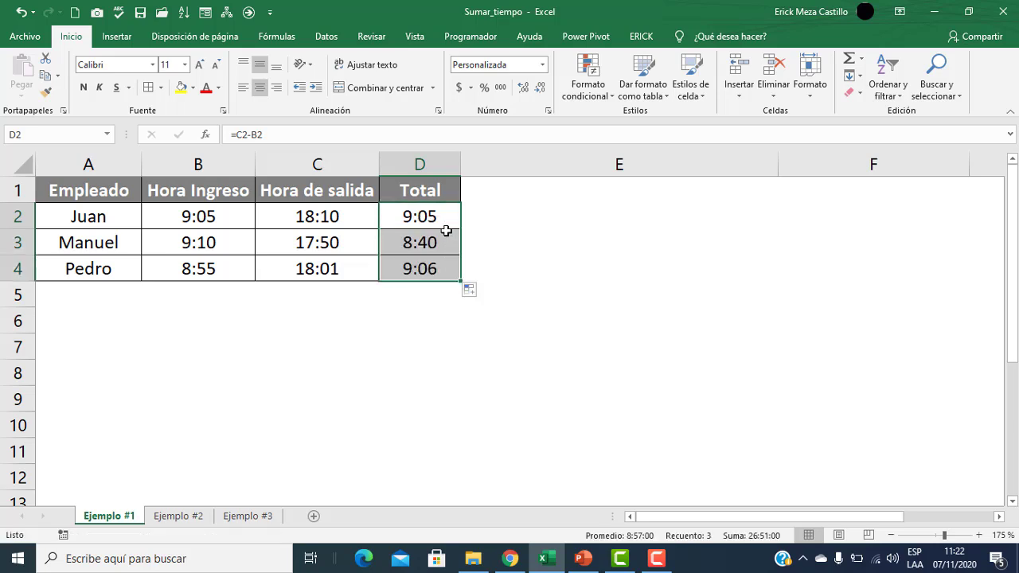
{"action": "left_click", "coordinate": [430, 215]}
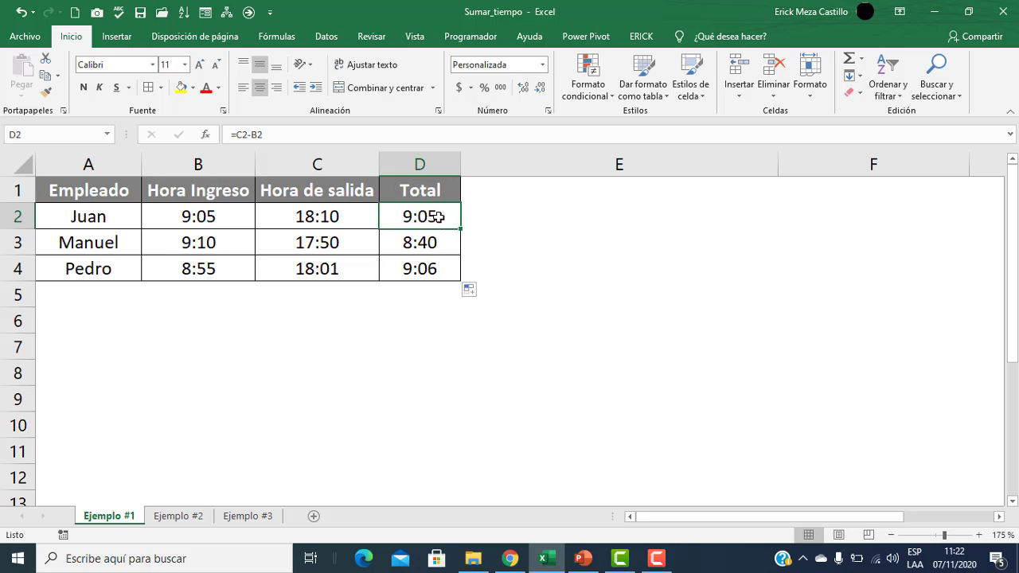
{"action": "scroll", "coordinate": [433, 215], "scroll_direction": "up", "scroll_amount": 2}
{"action": "scroll", "coordinate": [432, 215], "scroll_direction": "up", "scroll_amount": 1}
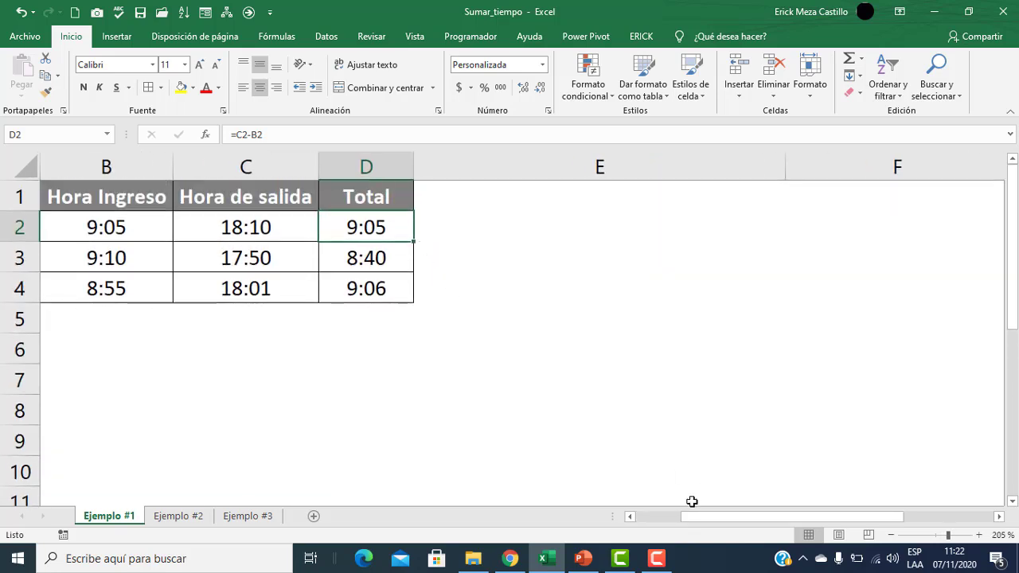
{"action": "left_click", "coordinate": [671, 516]}
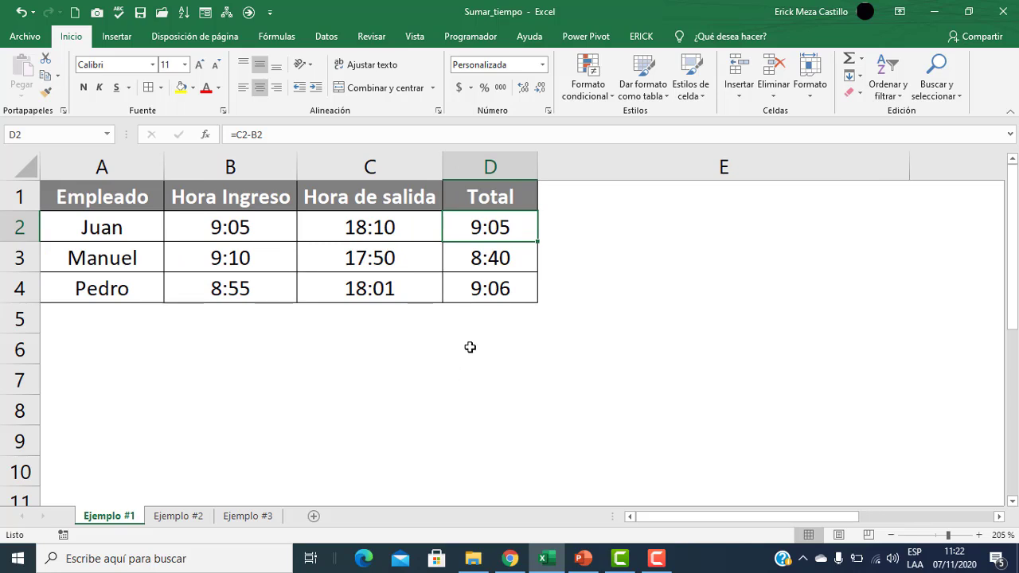
{"action": "left_click", "coordinate": [568, 298]}
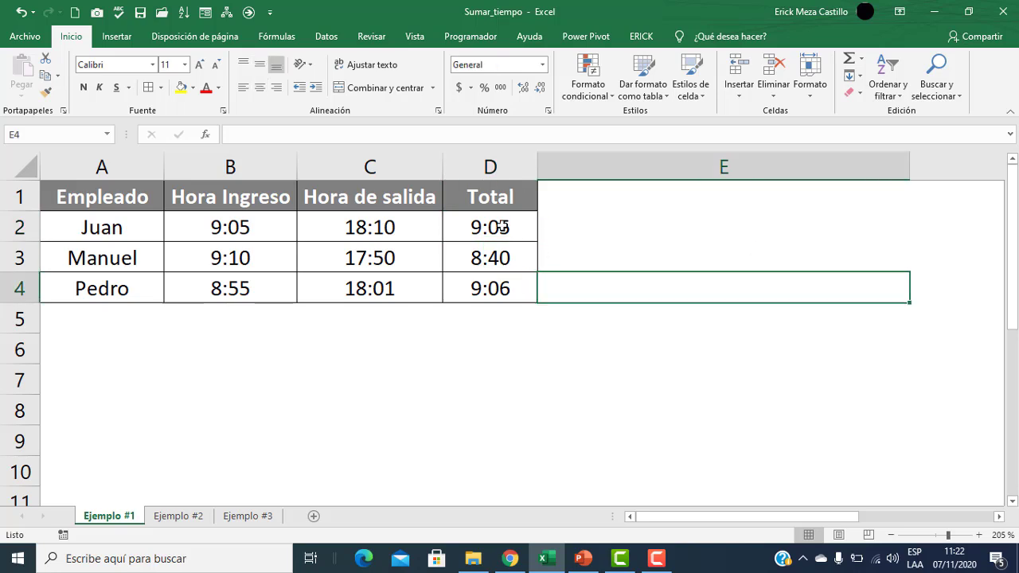
{"action": "left_click", "coordinate": [469, 224]}
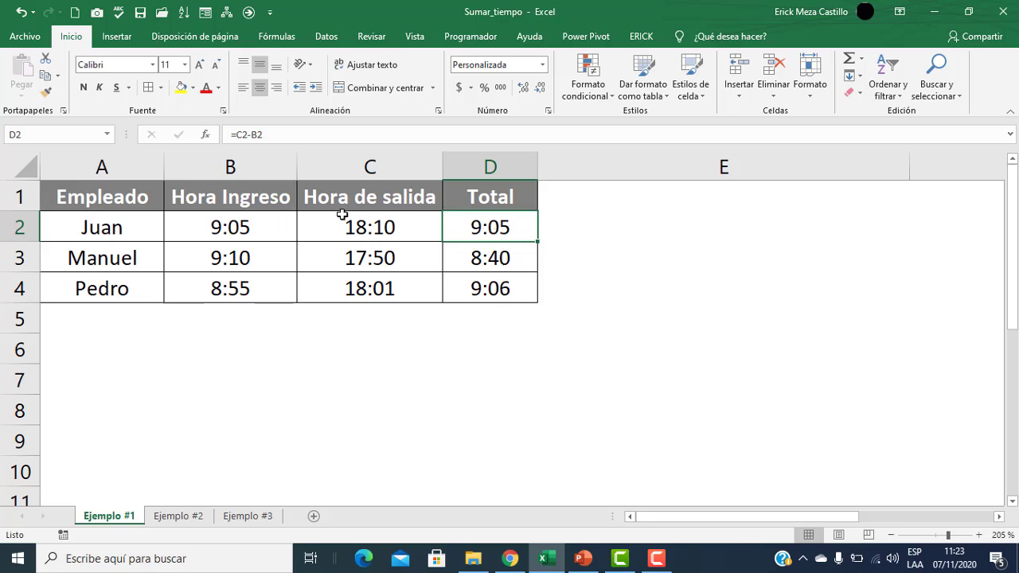
Step: Re-copy the D2 formula down and select the three Total results D2:D4
{"action": "left_click", "coordinate": [577, 239]}
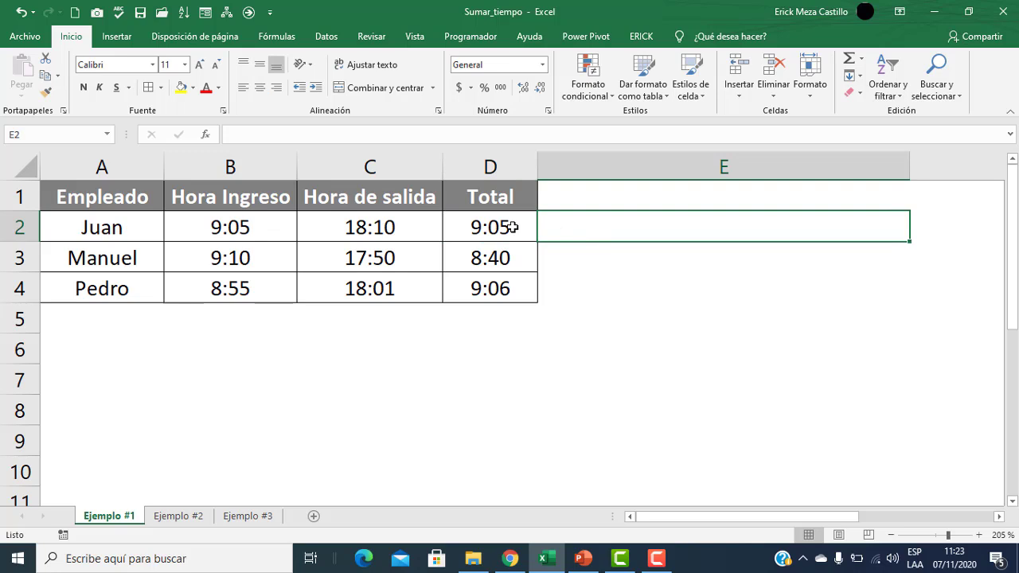
{"action": "left_click_drag", "start_coordinate": [518, 226], "coordinate": [507, 273]}
{"action": "left_click", "coordinate": [608, 292]}
{"action": "left_click_drag", "start_coordinate": [505, 228], "coordinate": [501, 288]}
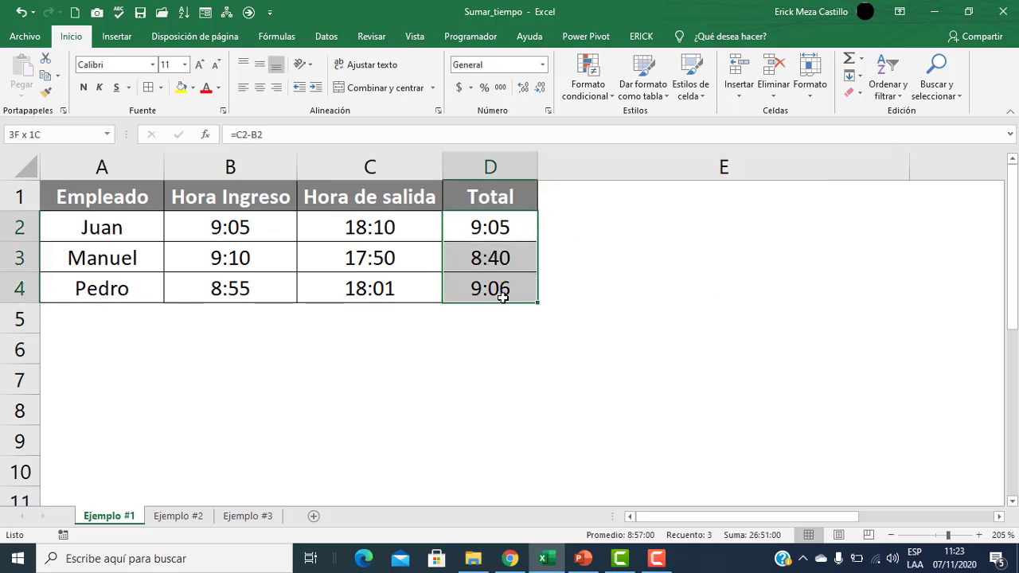
{"action": "left_click", "coordinate": [576, 244]}
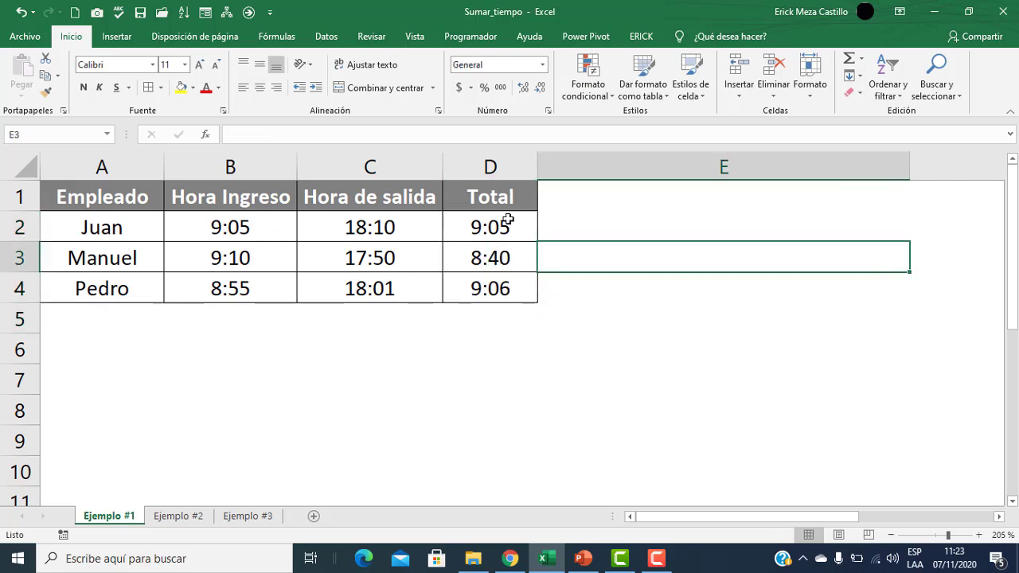
{"action": "left_click_drag", "start_coordinate": [510, 222], "coordinate": [502, 289]}
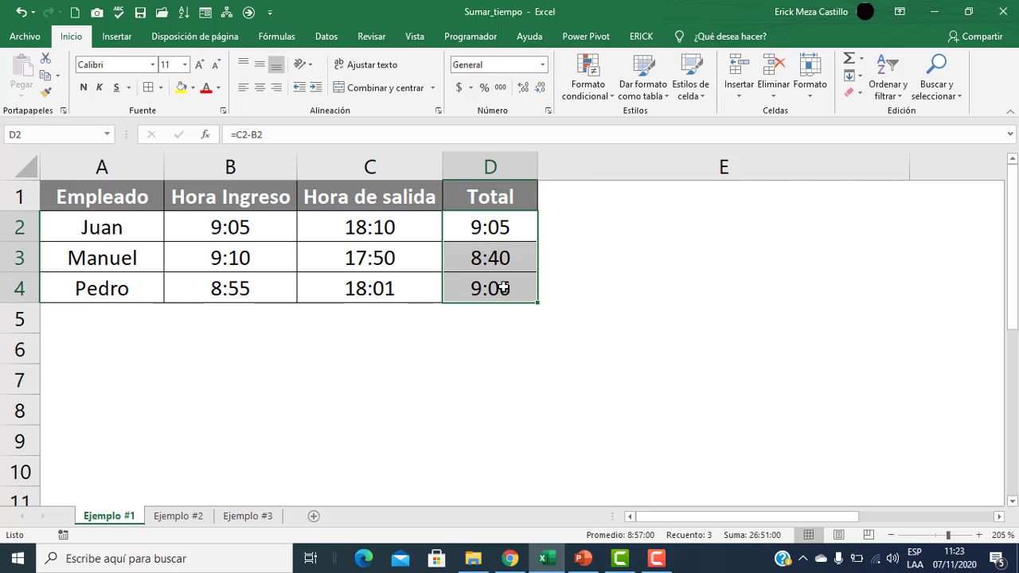
{"action": "left_click", "coordinate": [494, 229]}
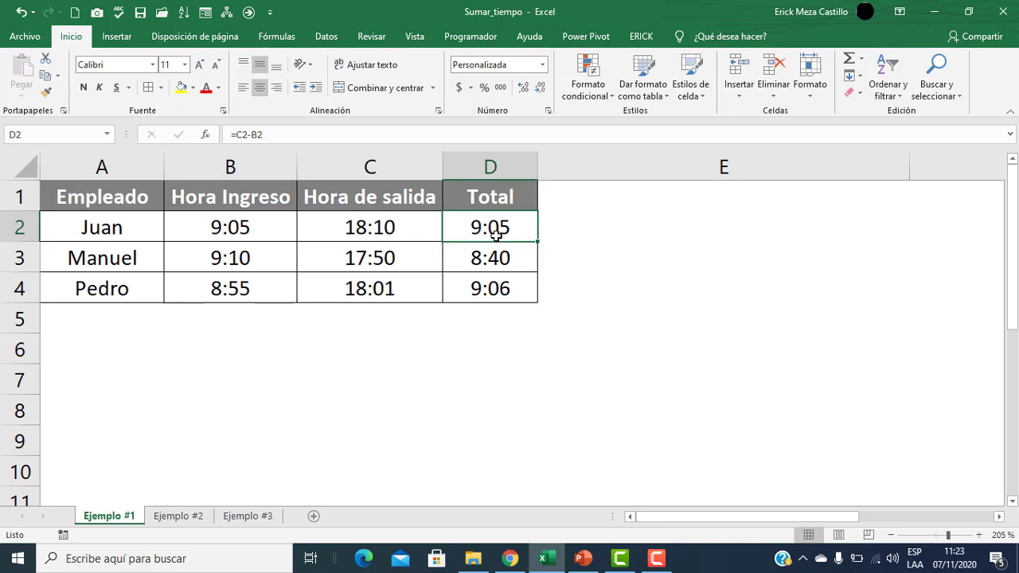
{"action": "left_click_drag", "start_coordinate": [536, 239], "coordinate": [510, 289]}
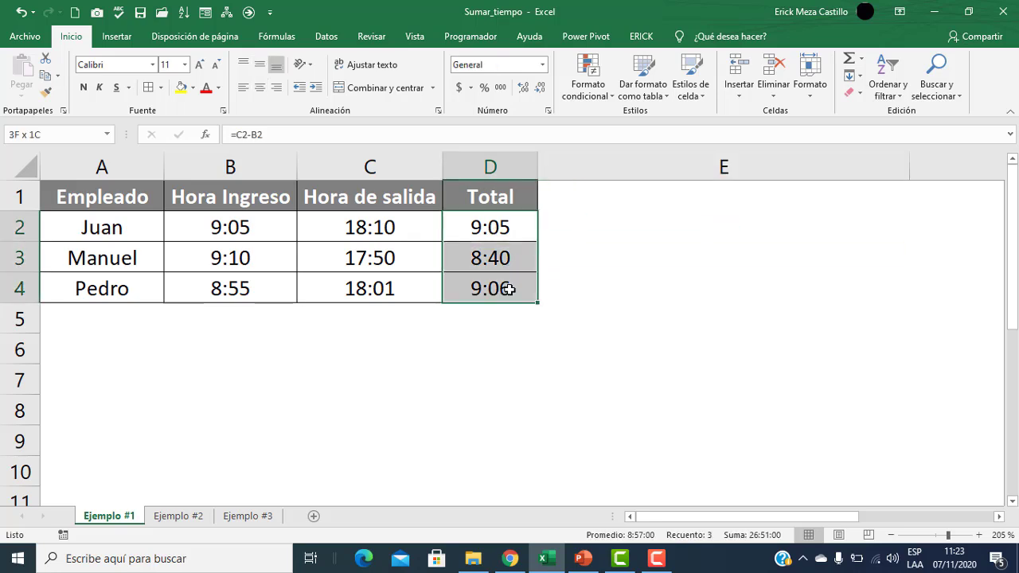
{"action": "left_click_drag", "start_coordinate": [507, 228], "coordinate": [505, 285]}
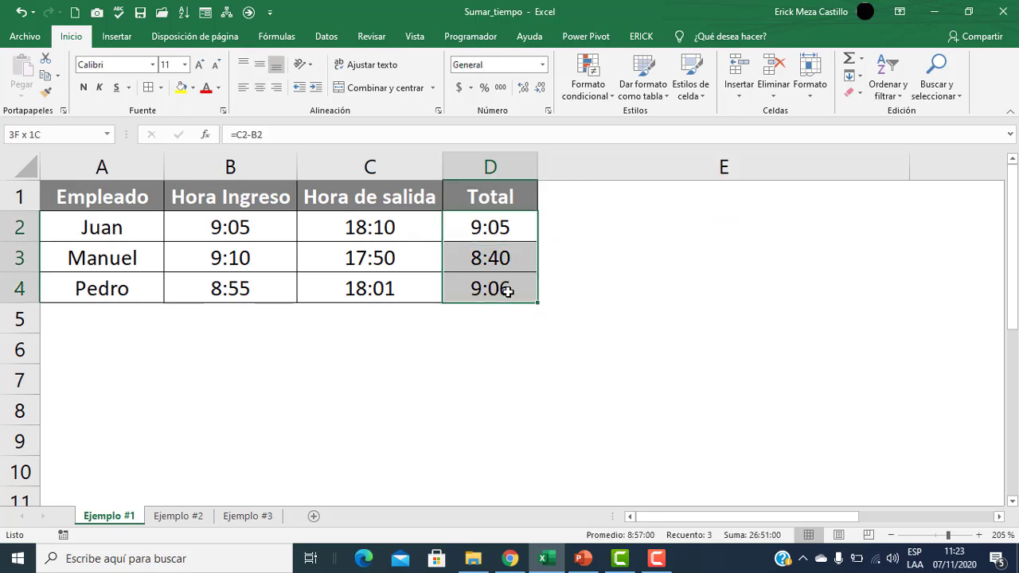
Step: Open Formato de celdas for the Total cells and move the dialog off the table
{"action": "right_click", "coordinate": [493, 228]}
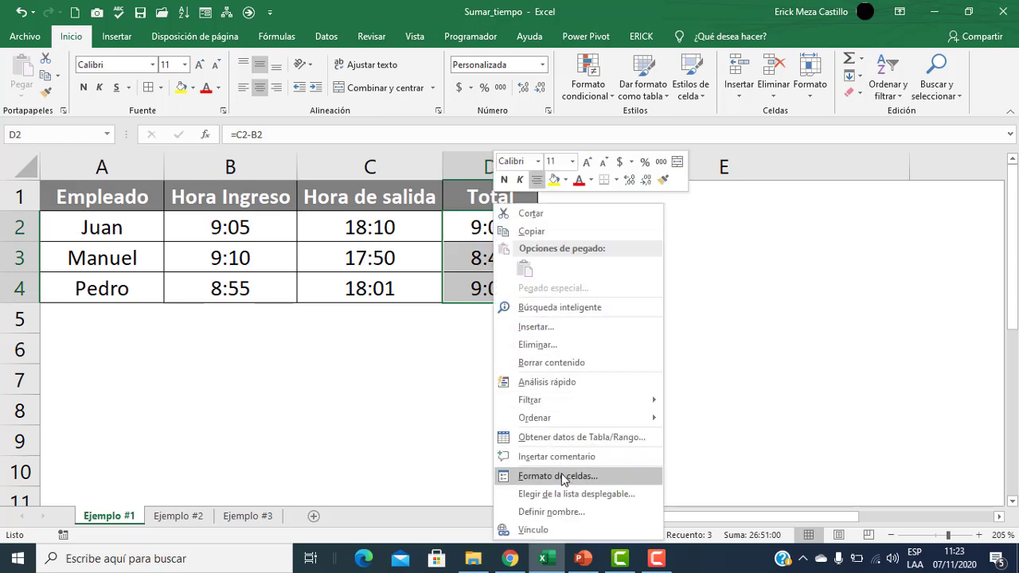
{"action": "left_click", "coordinate": [562, 480]}
{"action": "left_click_drag", "start_coordinate": [522, 203], "coordinate": [695, 163]}
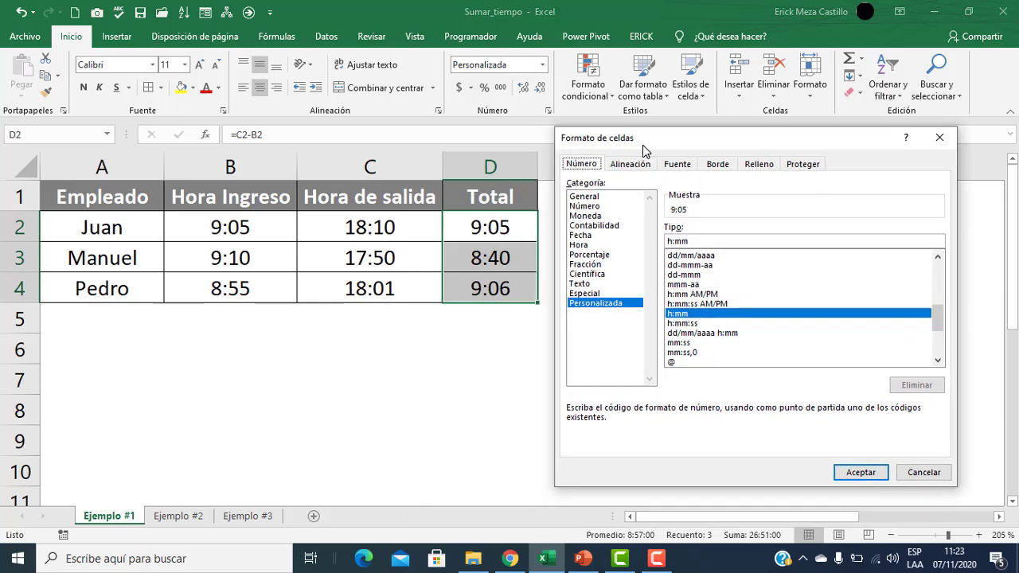
{"action": "left_click_drag", "start_coordinate": [625, 160], "coordinate": [632, 142]}
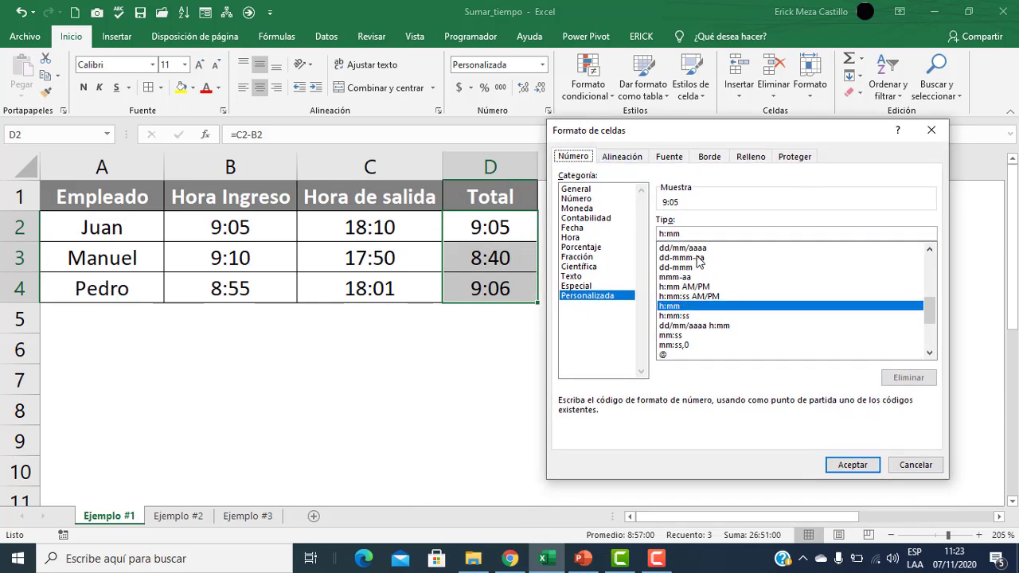
Step: Launch the Windows Lupa magnifier and zoom the screen to 200%
{"action": "left_click", "coordinate": [33, 565]}
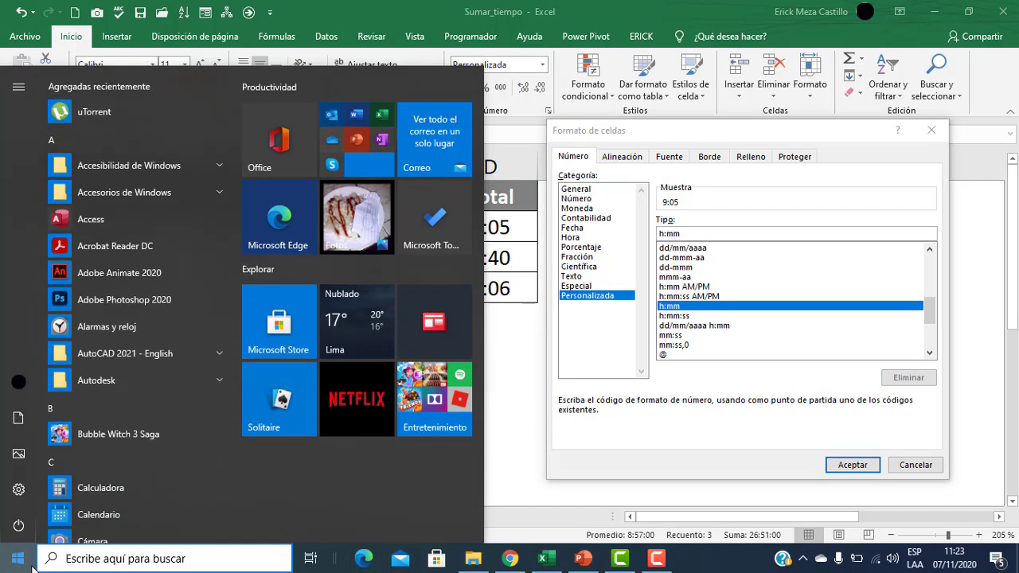
{"action": "type", "text": "lupa"}
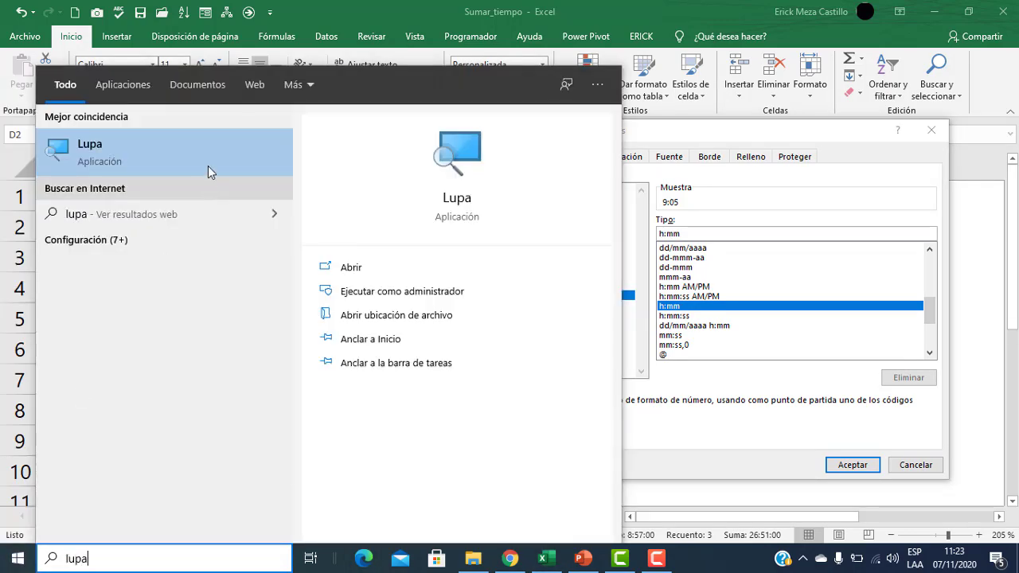
{"action": "left_click", "coordinate": [208, 166]}
{"action": "left_click", "coordinate": [712, 145]}
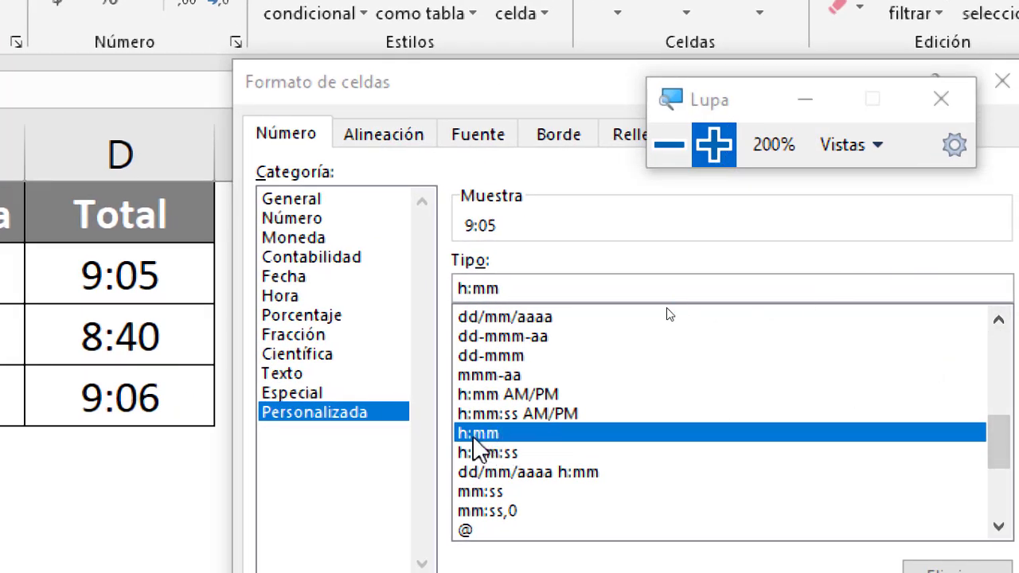
Step: Choose the custom h:mm AM/PM type, with the sample previewing 9:05 AM
{"action": "left_click", "coordinate": [470, 288]}
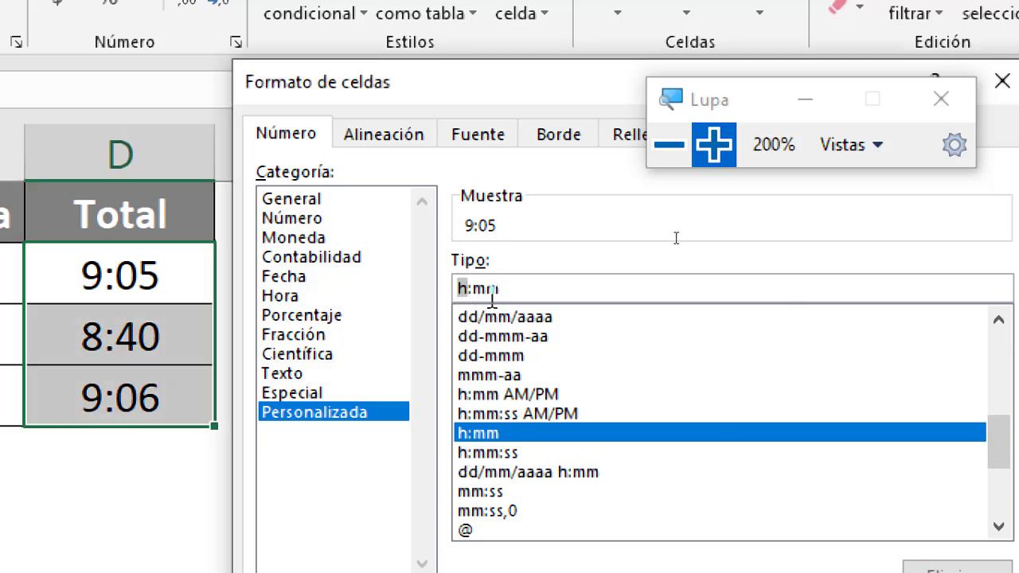
{"action": "key", "text": "shift+Left"}
{"action": "key", "text": "shift+Left"}
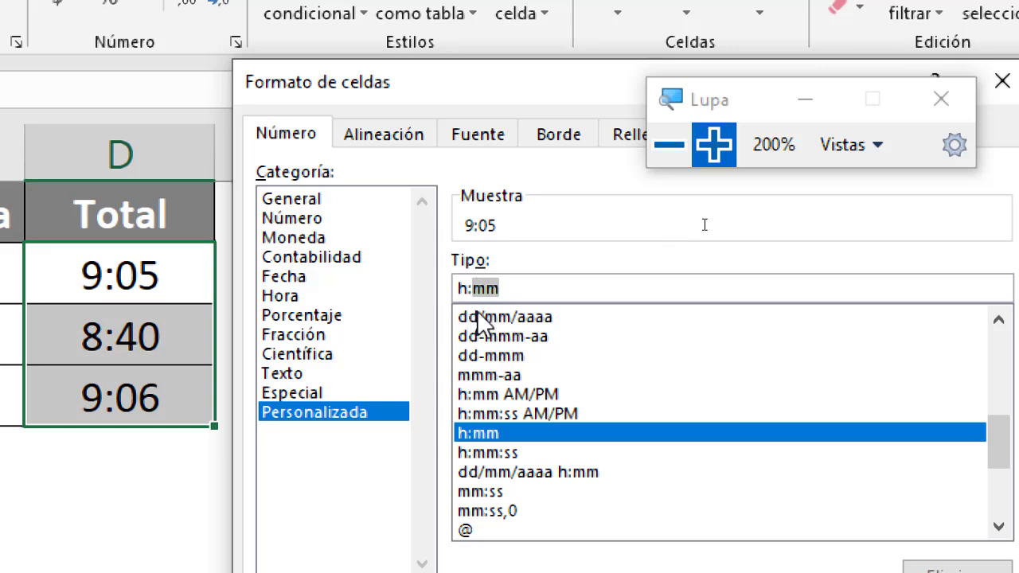
{"action": "left_click", "coordinate": [669, 144]}
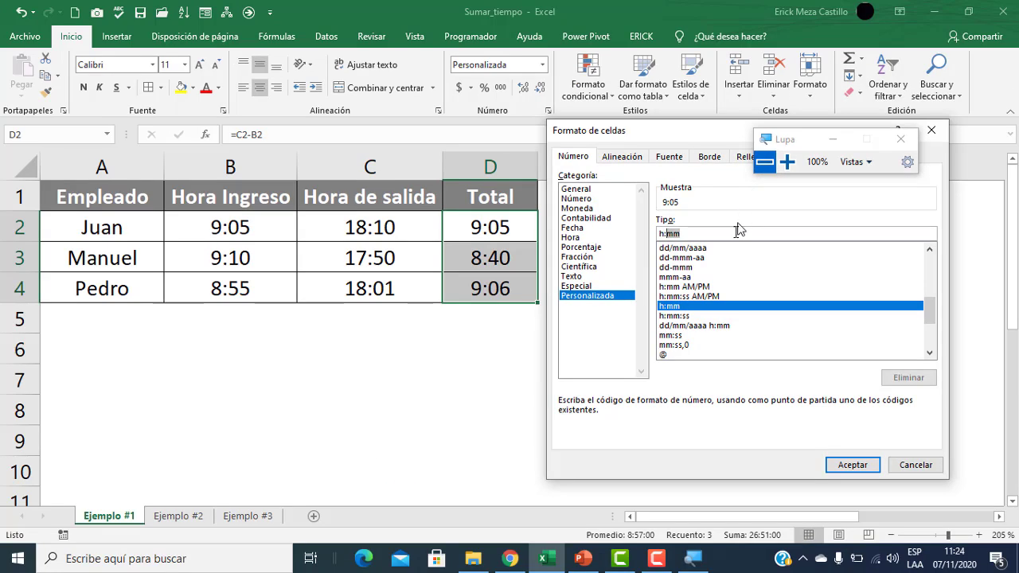
{"action": "left_click", "coordinate": [788, 162]}
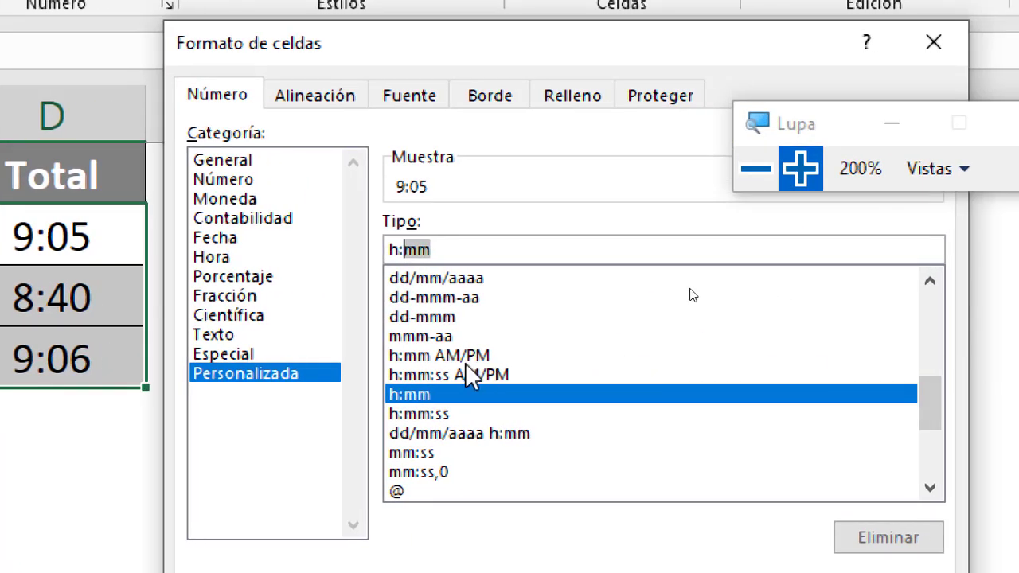
{"action": "left_click", "coordinate": [424, 350]}
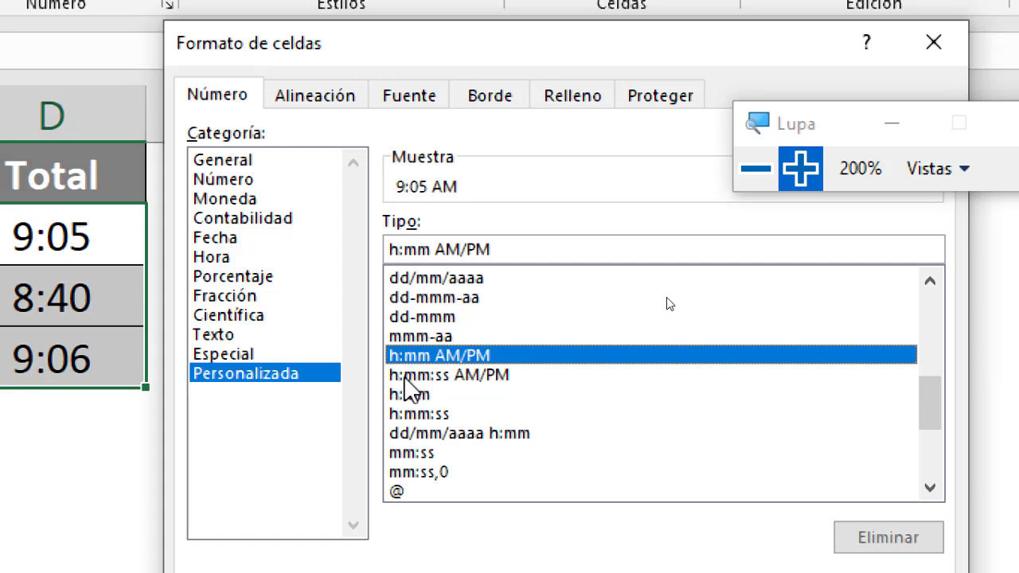
{"action": "left_click", "coordinate": [411, 377]}
Step: Apply the h:mm AM/PM format to the Total cells D2:D4
{"action": "left_click", "coordinate": [406, 358]}
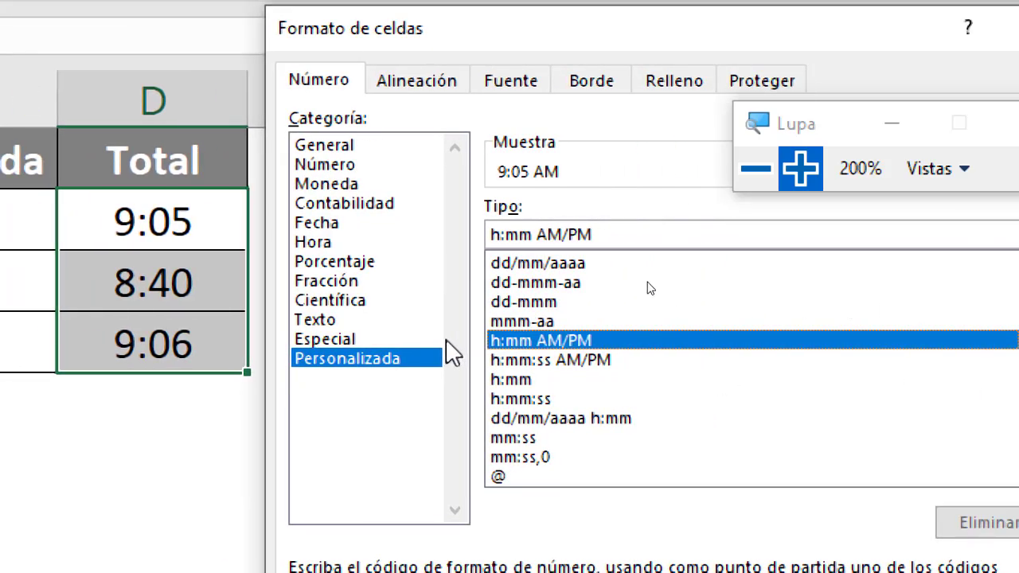
{"action": "left_click", "coordinate": [757, 171]}
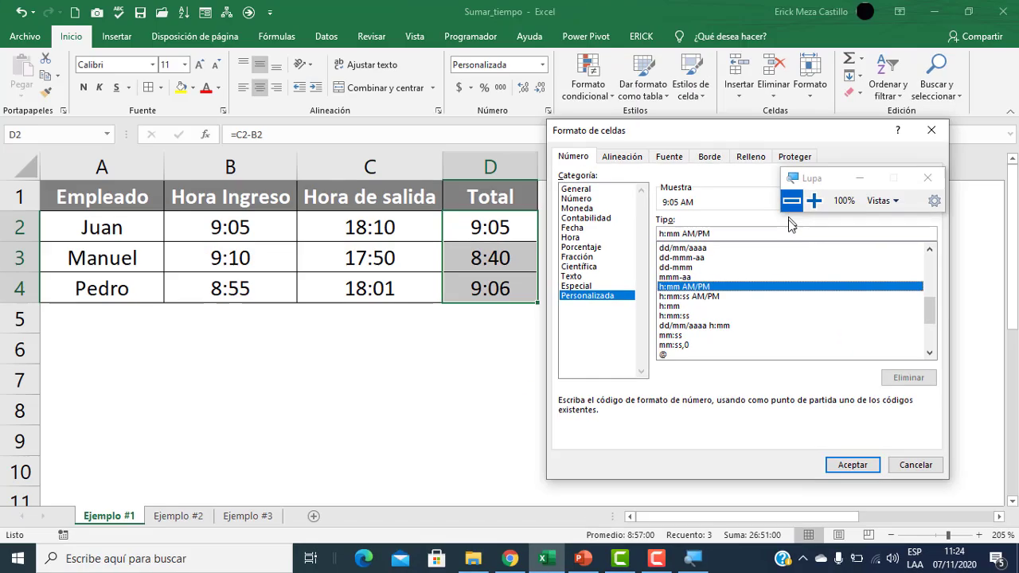
{"action": "left_click", "coordinate": [813, 201]}
{"action": "left_click", "coordinate": [776, 224]}
{"action": "left_click", "coordinate": [846, 463]}
Step: Check the D2-D4 Totals, then undo the AM/PM format so they read 9:05, 8:40, 9:06
{"action": "left_click", "coordinate": [667, 332]}
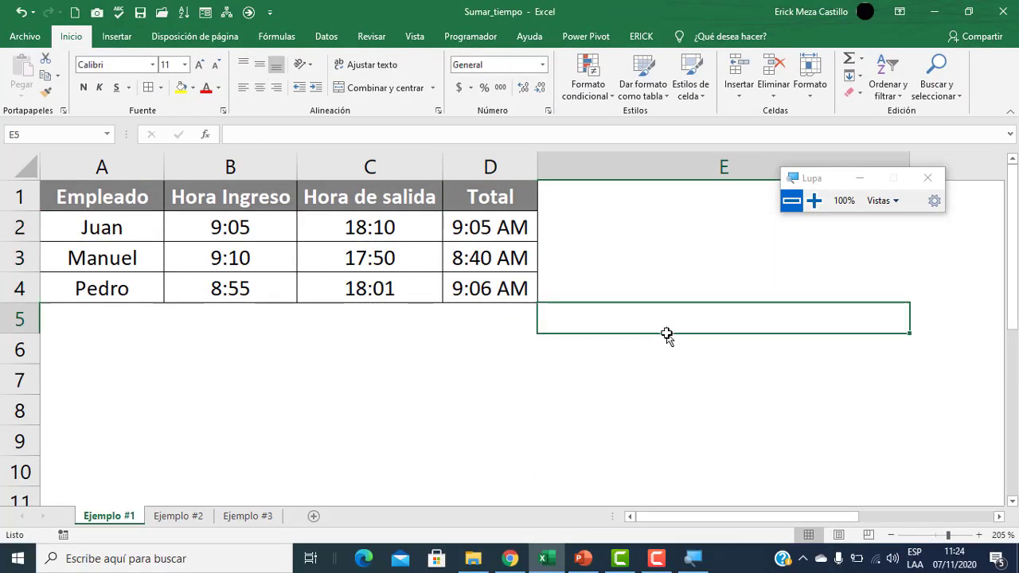
{"action": "left_click", "coordinate": [485, 227]}
{"action": "left_click", "coordinate": [478, 256]}
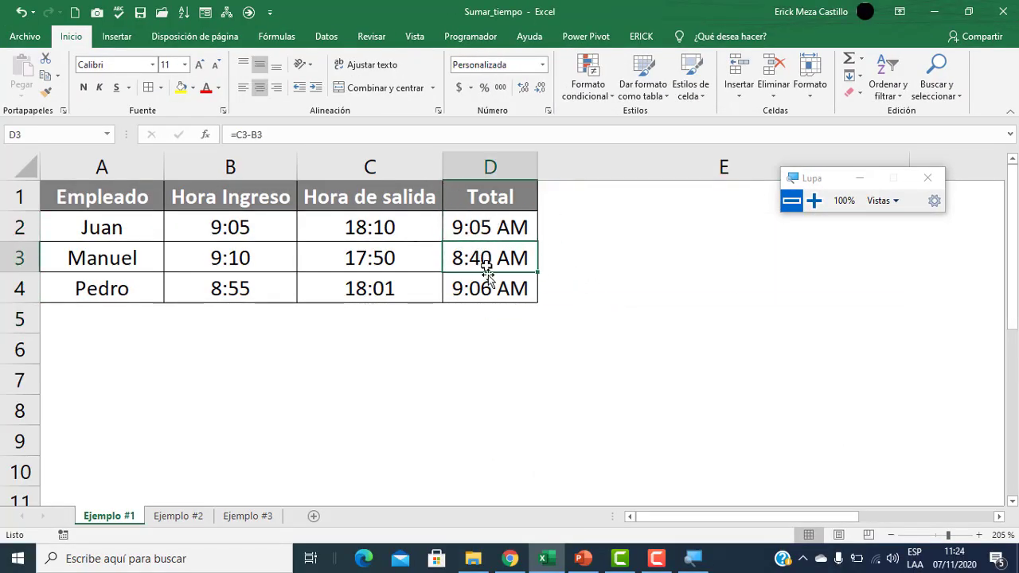
{"action": "left_click", "coordinate": [496, 289]}
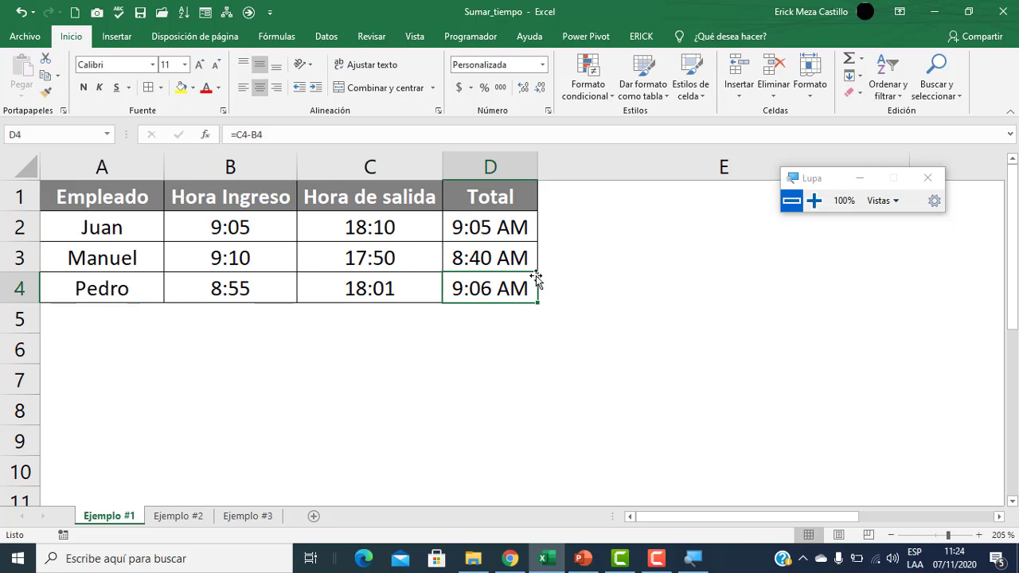
{"action": "key", "text": "ctrl+z"}
{"action": "left_click", "coordinate": [587, 268]}
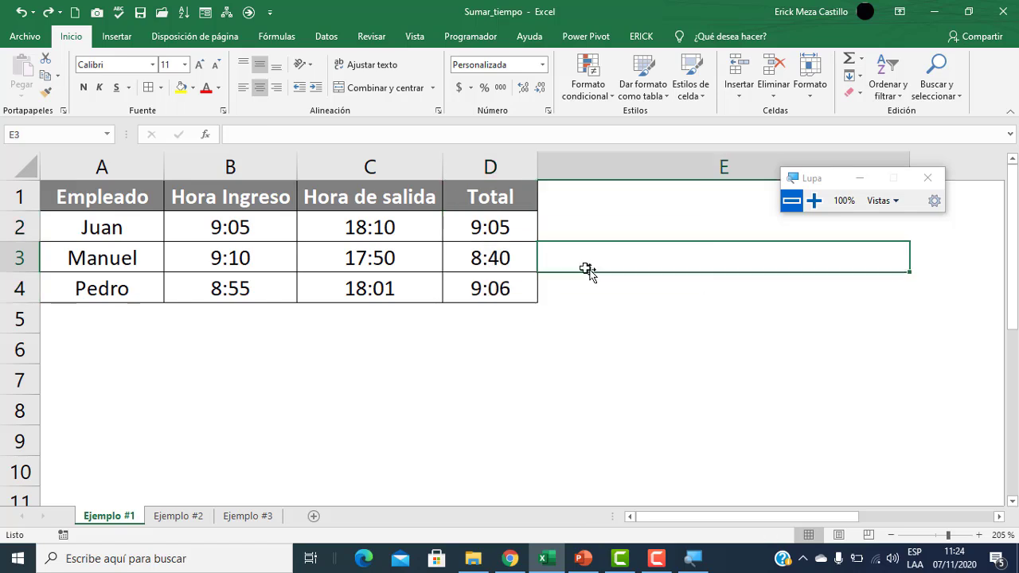
Step: Select the entry and exit times B2:C4 and open Formato de celdas
{"action": "left_click_drag", "start_coordinate": [268, 228], "coordinate": [382, 289]}
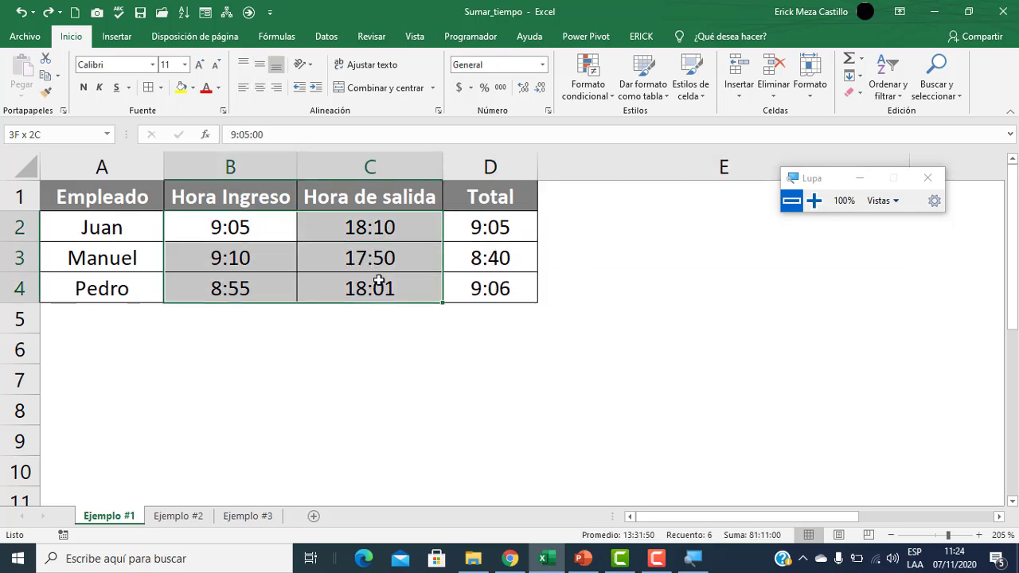
{"action": "left_click", "coordinate": [359, 337]}
{"action": "left_click_drag", "start_coordinate": [230, 228], "coordinate": [369, 289]}
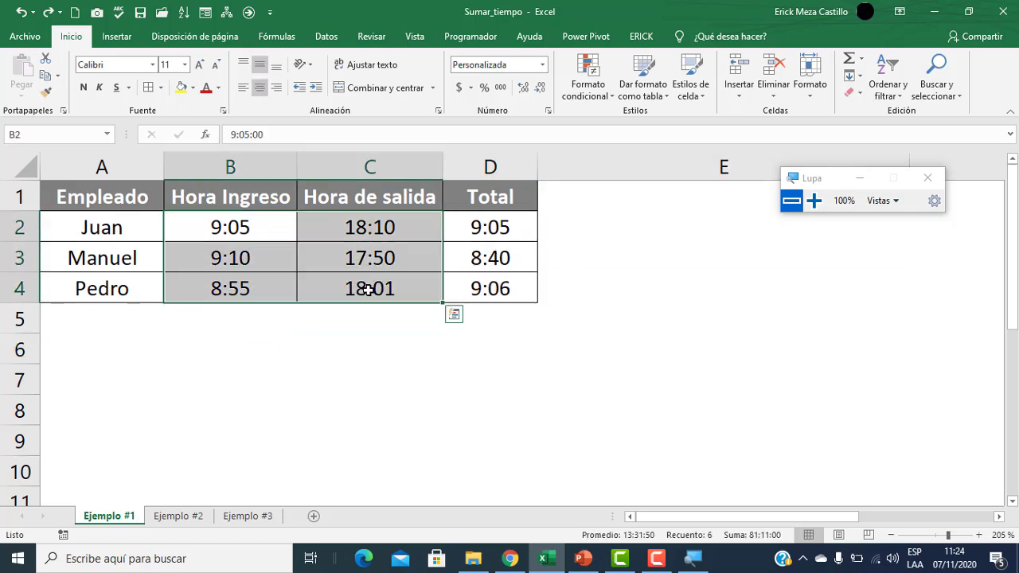
{"action": "left_click", "coordinate": [346, 351]}
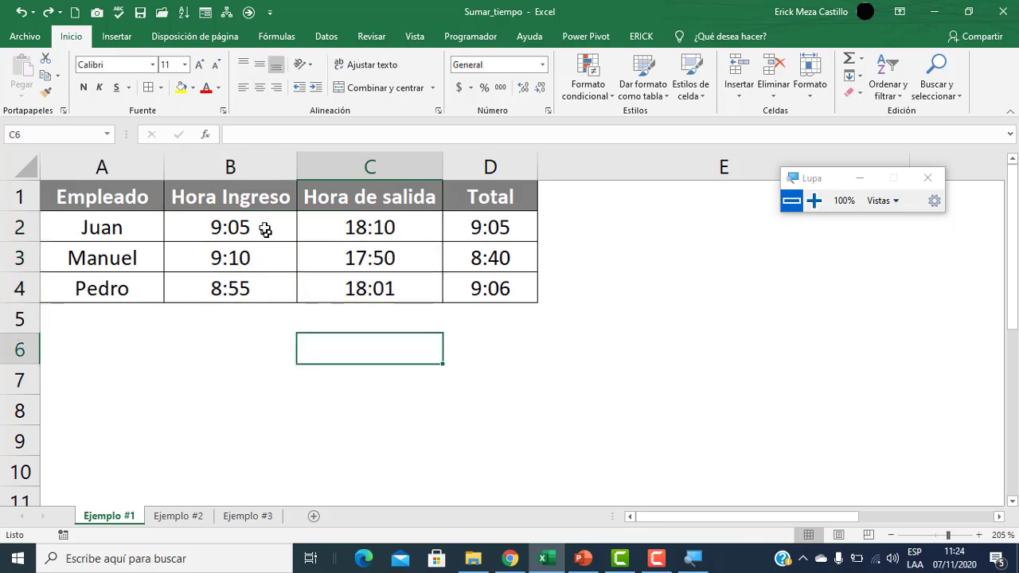
{"action": "left_click_drag", "start_coordinate": [268, 227], "coordinate": [370, 289]}
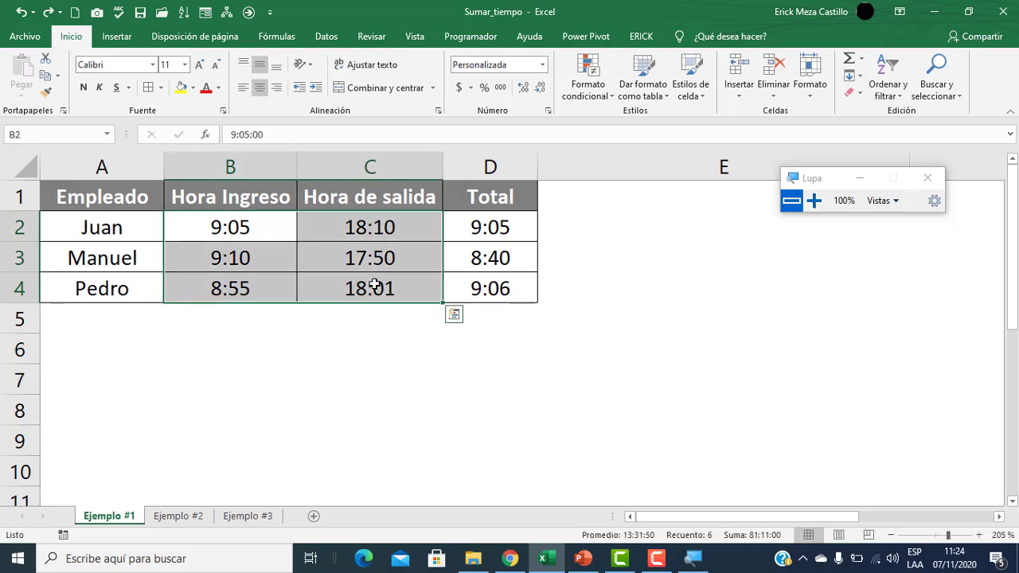
{"action": "right_click", "coordinate": [365, 263]}
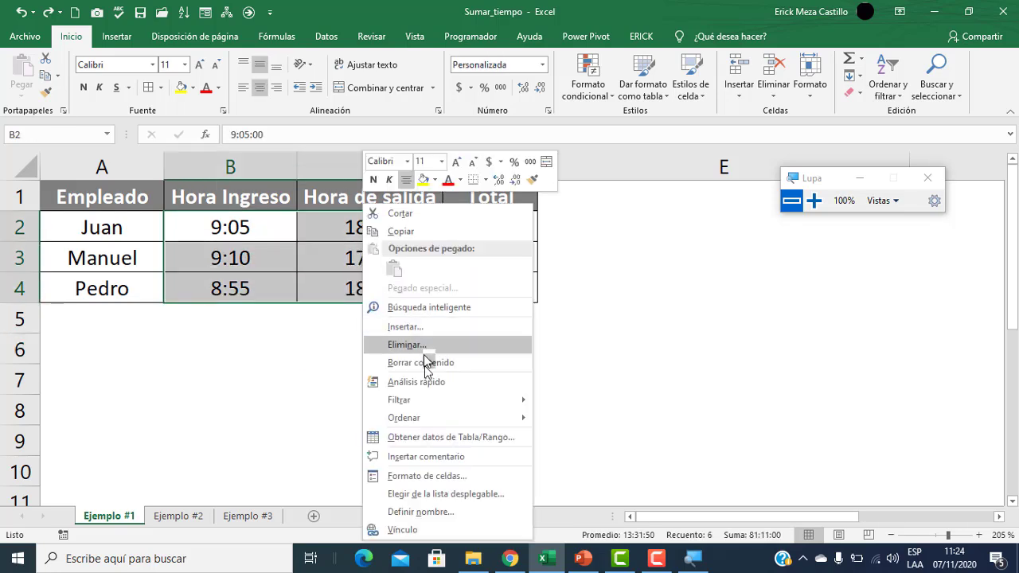
{"action": "left_click", "coordinate": [434, 476]}
Step: Apply the custom h:mm AM/PM format so times read like 9:05 AM and 6:10 PM
{"action": "left_click_drag", "start_coordinate": [516, 187], "coordinate": [723, 226]}
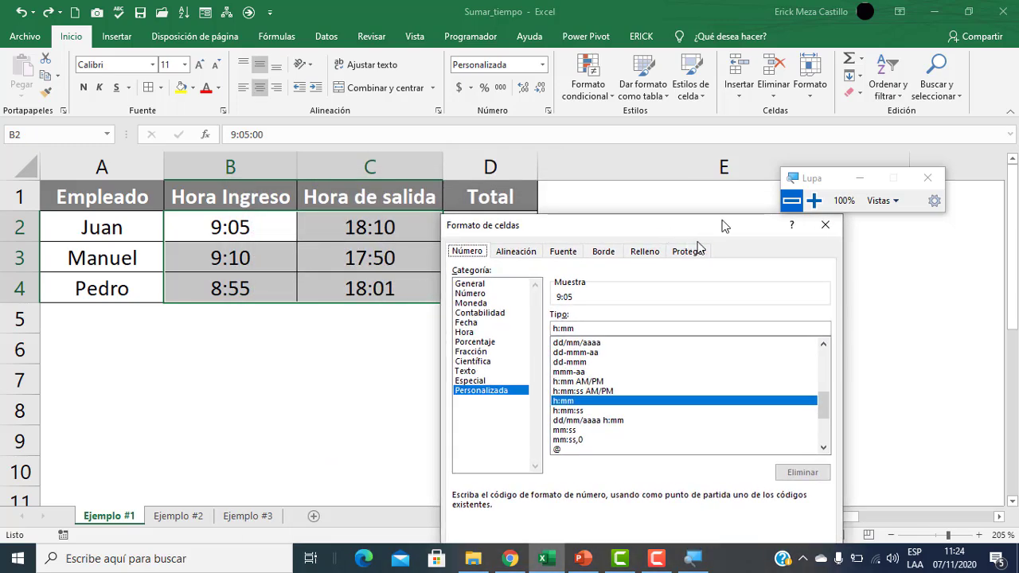
{"action": "left_click", "coordinate": [813, 201]}
{"action": "left_click", "coordinate": [571, 381]}
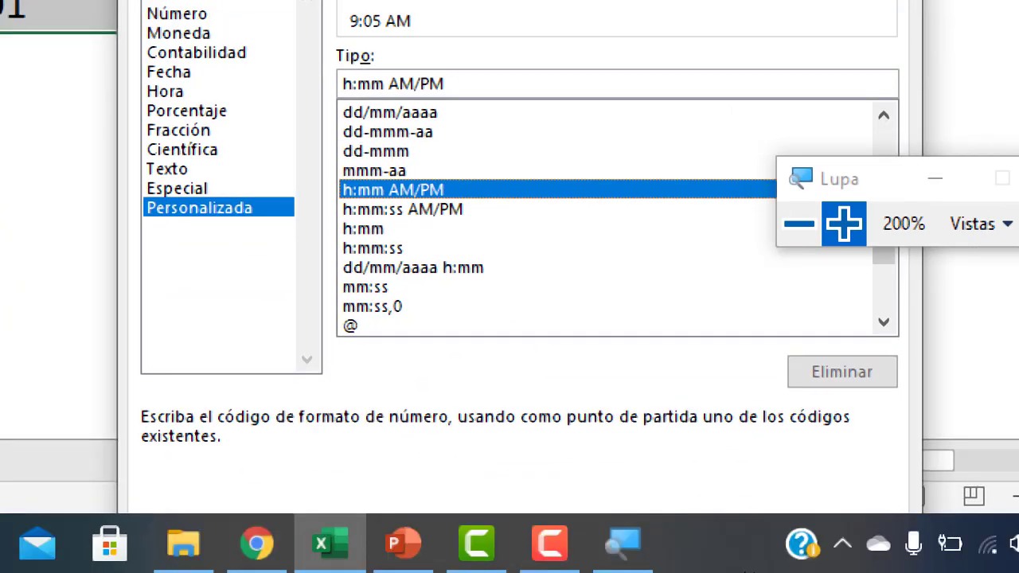
{"action": "left_click", "coordinate": [799, 224]}
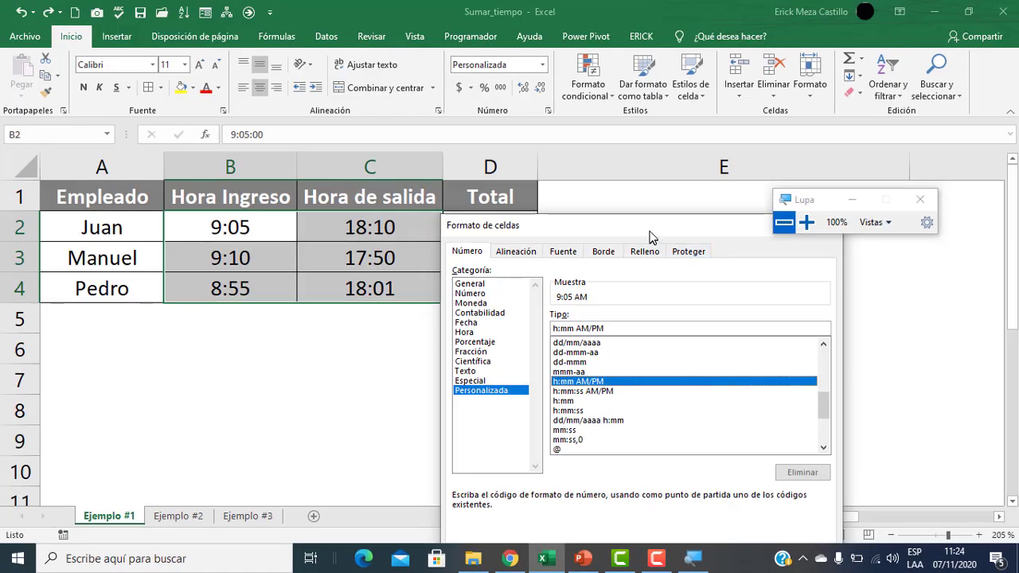
{"action": "left_click_drag", "start_coordinate": [648, 237], "coordinate": [660, 185]}
{"action": "left_click", "coordinate": [757, 512]}
Step: Inspect the entry and exit times in B2 and C2, briefly switching windows and back
{"action": "left_click", "coordinate": [589, 410]}
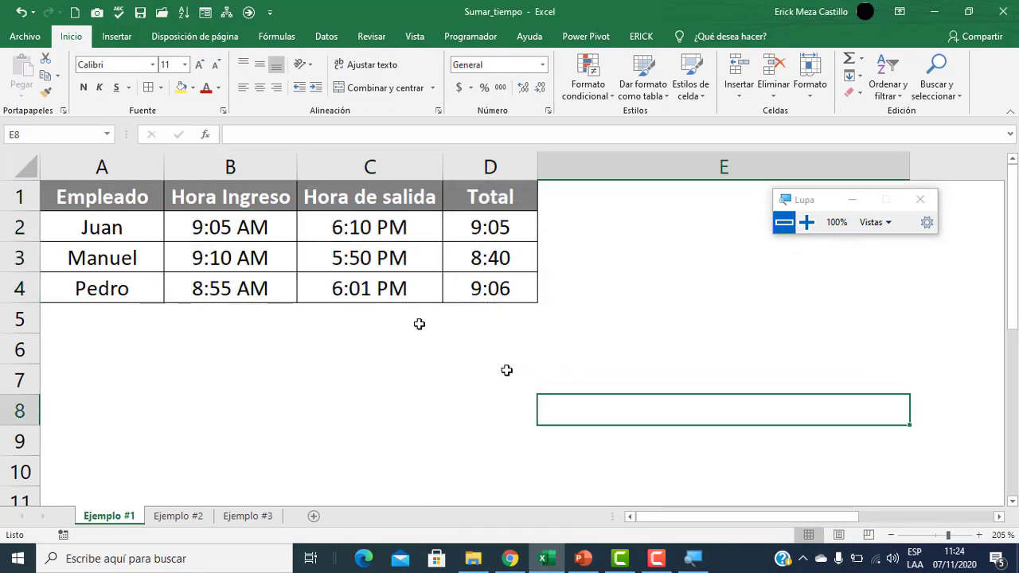
{"action": "left_click", "coordinate": [248, 228]}
{"action": "left_click", "coordinate": [365, 227]}
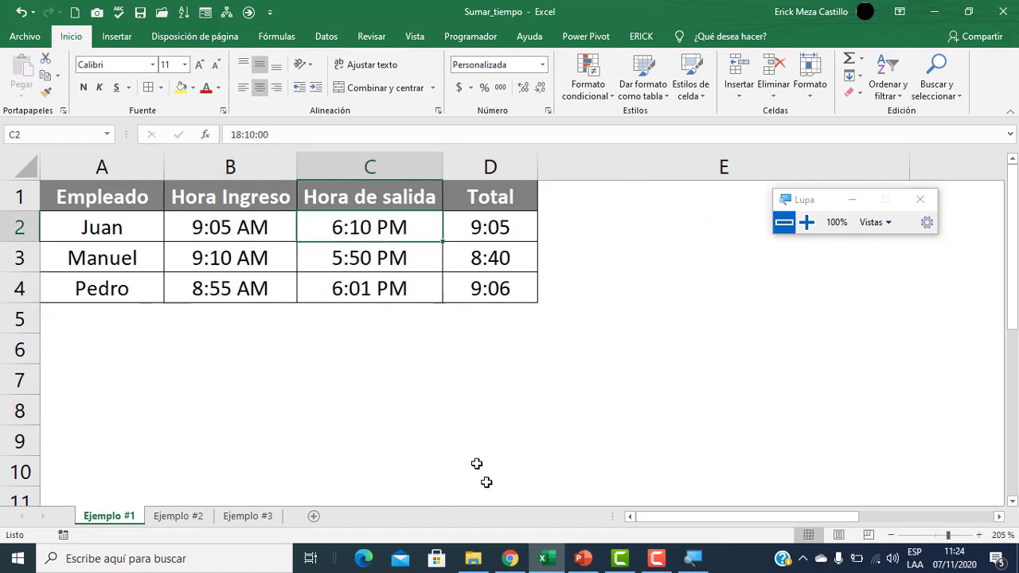
{"action": "left_click", "coordinate": [511, 557]}
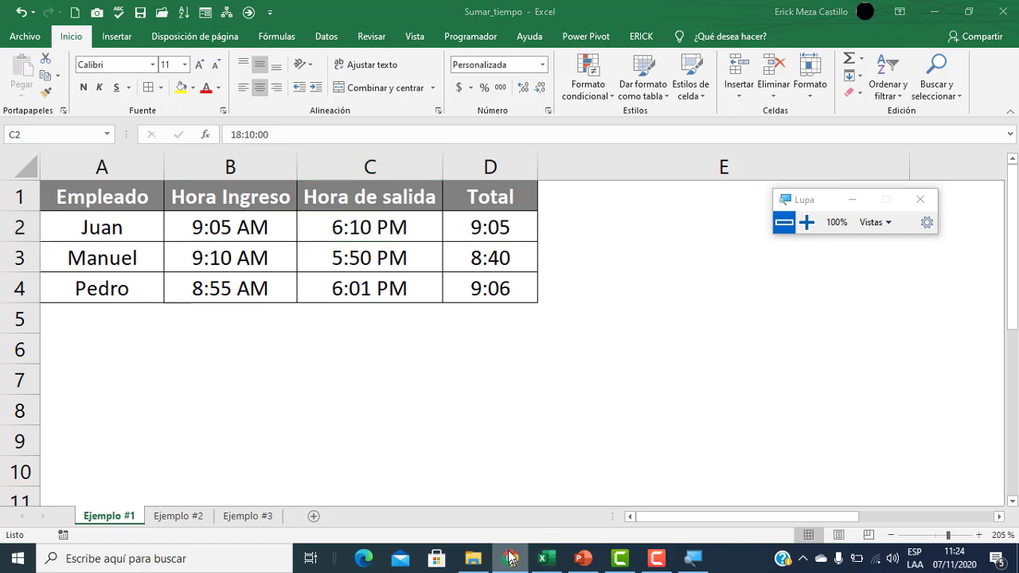
{"action": "left_click", "coordinate": [498, 525]}
{"action": "left_click", "coordinate": [385, 356]}
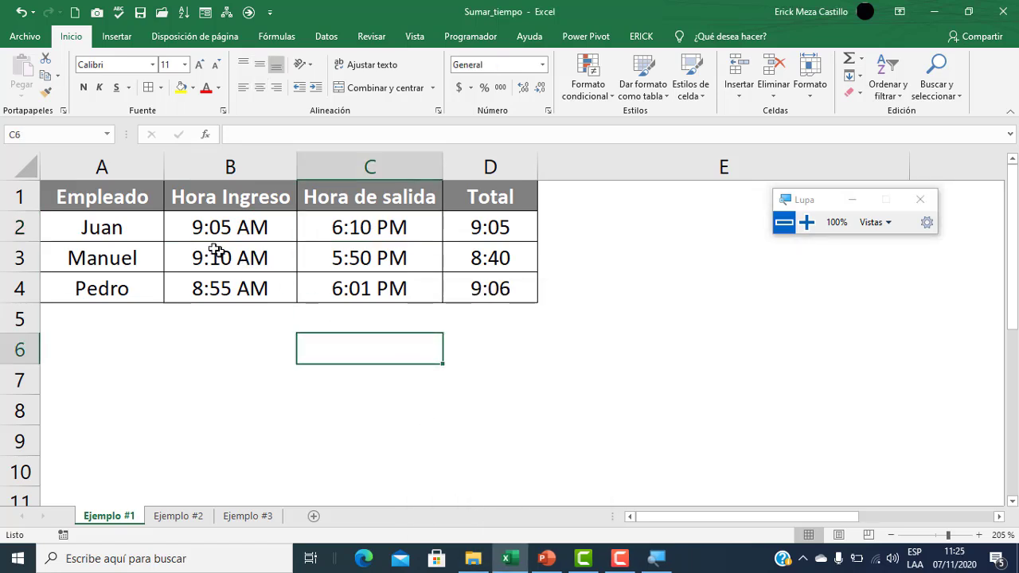
{"action": "left_click", "coordinate": [451, 307]}
{"action": "left_click", "coordinate": [366, 315]}
Step: Compare the stored times in columns B and C with the D2 Total formula
{"action": "left_click", "coordinate": [293, 254]}
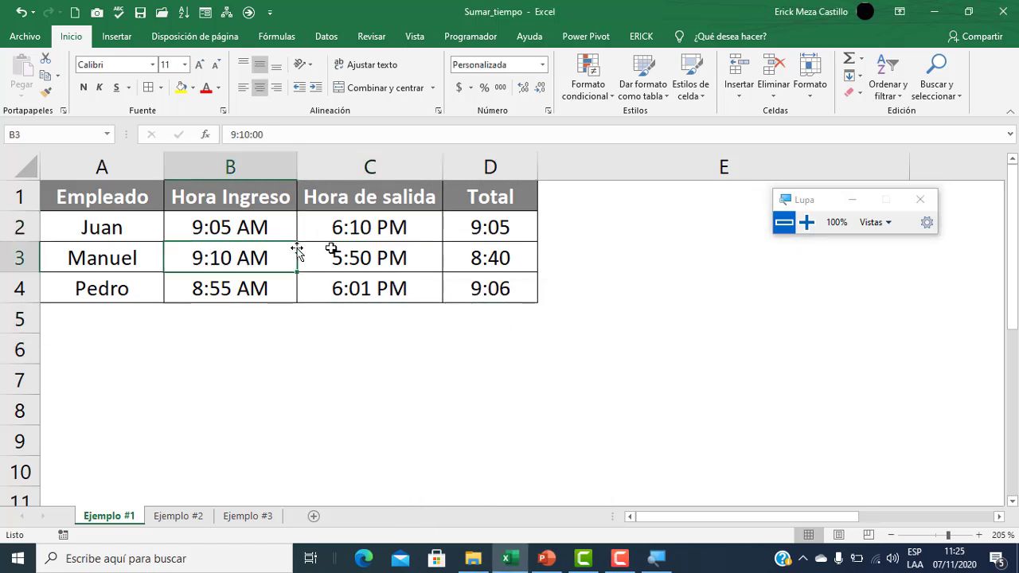
{"action": "left_click", "coordinate": [423, 239]}
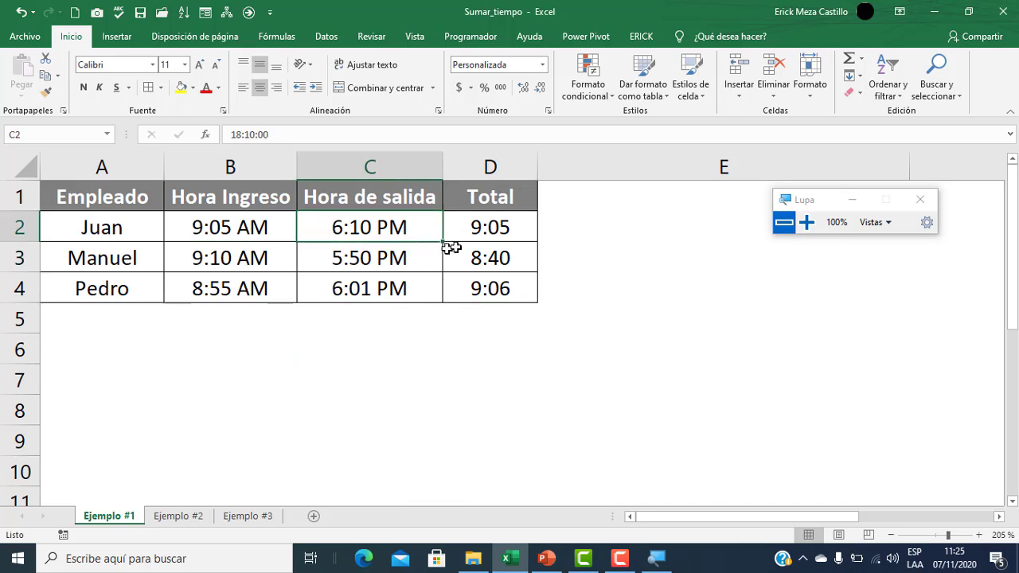
{"action": "left_click", "coordinate": [497, 228]}
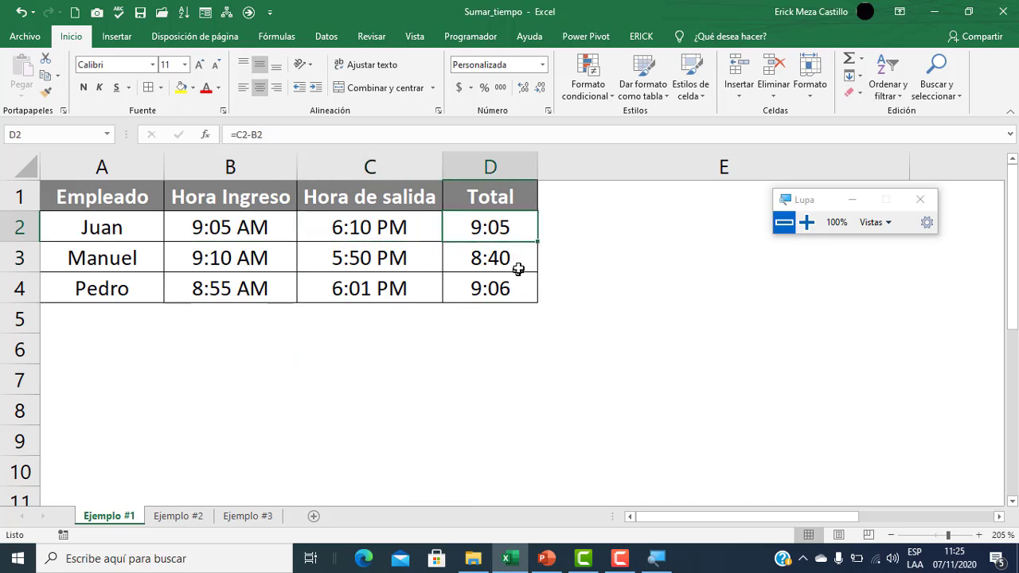
{"action": "left_click", "coordinate": [553, 252]}
{"action": "left_click", "coordinate": [476, 223]}
{"action": "left_click", "coordinate": [335, 235]}
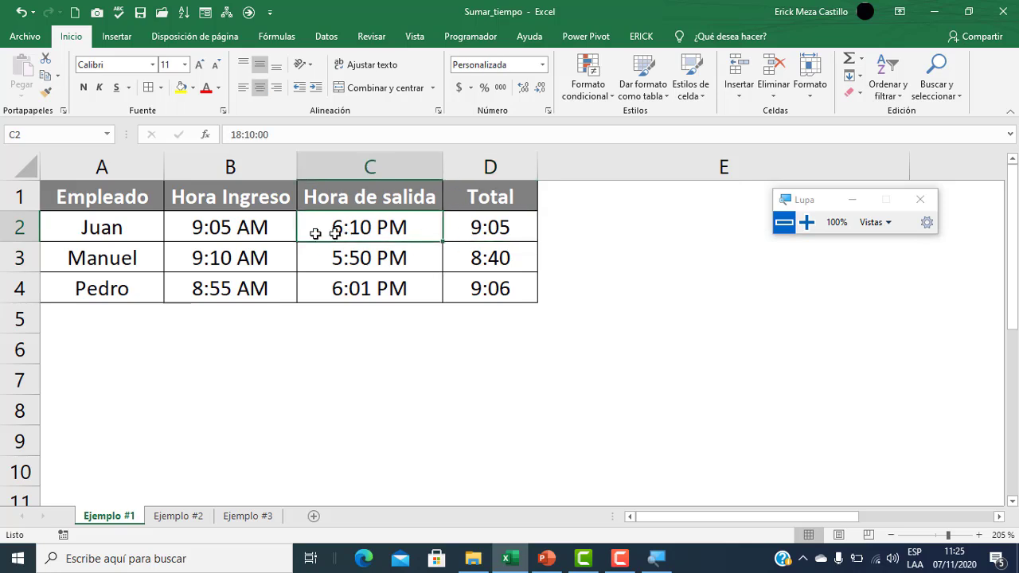
{"action": "left_click", "coordinate": [269, 231]}
{"action": "left_click", "coordinate": [481, 234]}
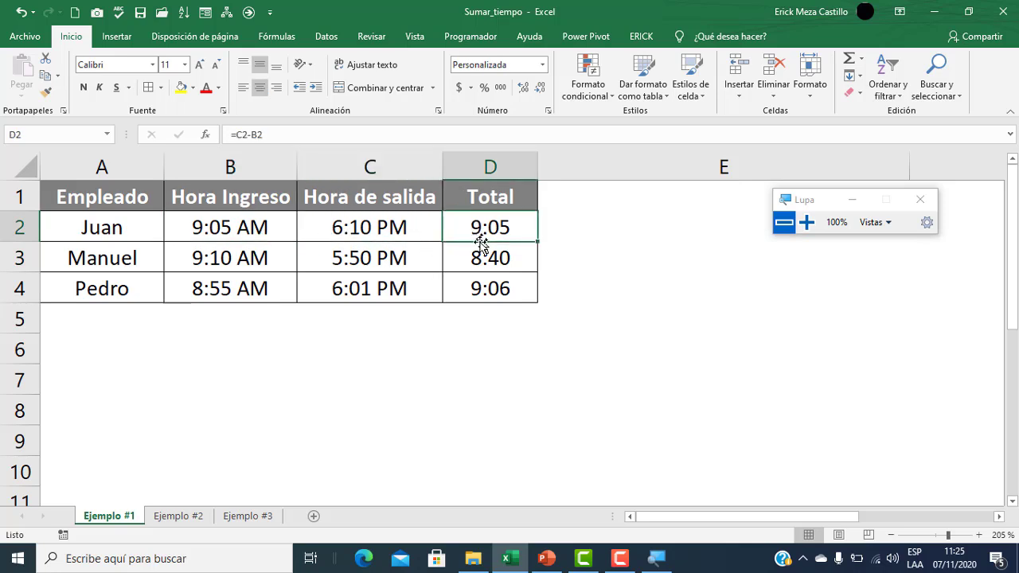
{"action": "left_click", "coordinate": [540, 320]}
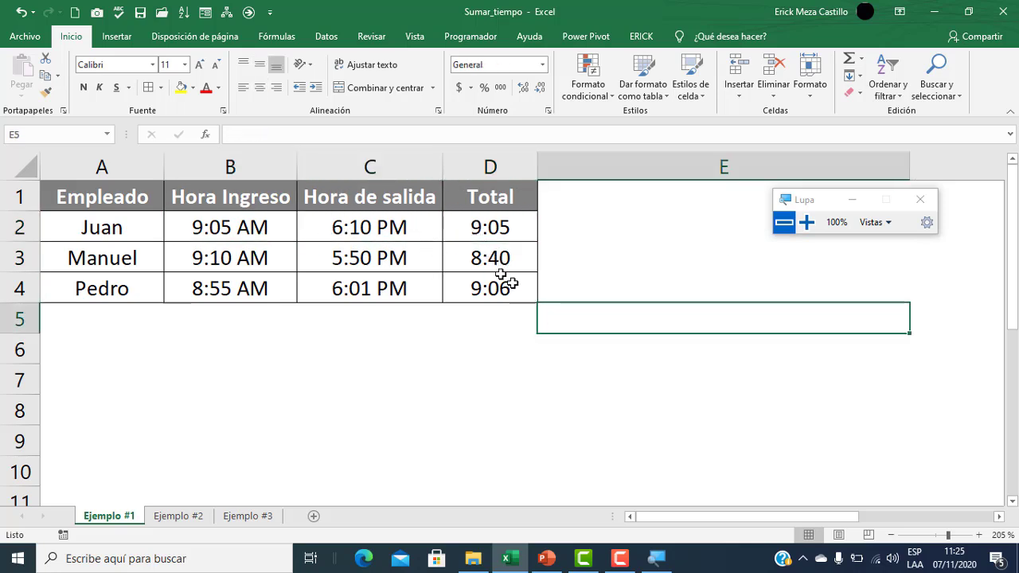
Step: Select D2:D4 to view their sum, recheck rows 2-3, then open sheet Ejemplo #2
{"action": "left_click_drag", "start_coordinate": [484, 234], "coordinate": [498, 288]}
{"action": "left_click", "coordinate": [497, 349]}
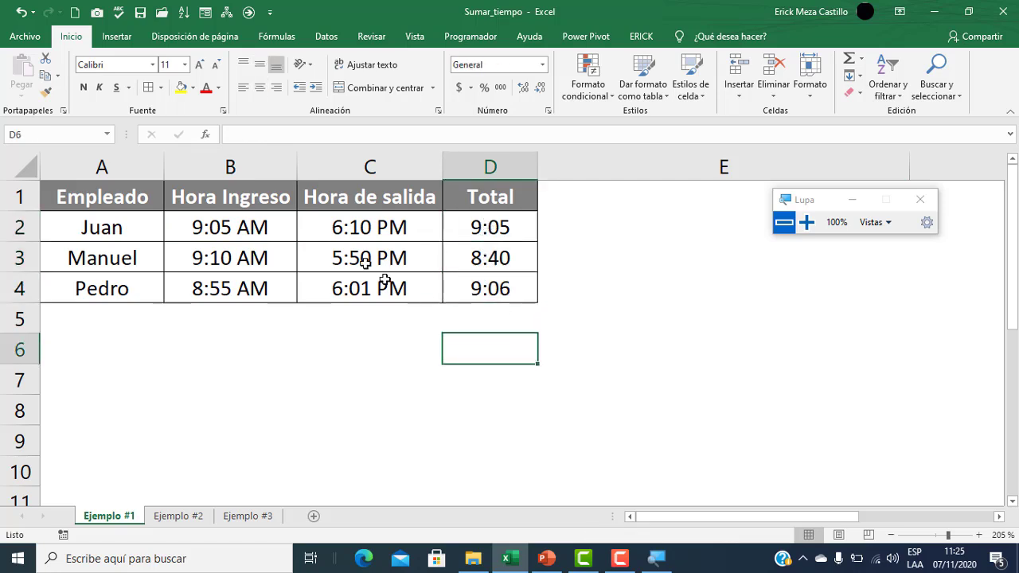
{"action": "left_click", "coordinate": [266, 235]}
{"action": "left_click", "coordinate": [375, 253]}
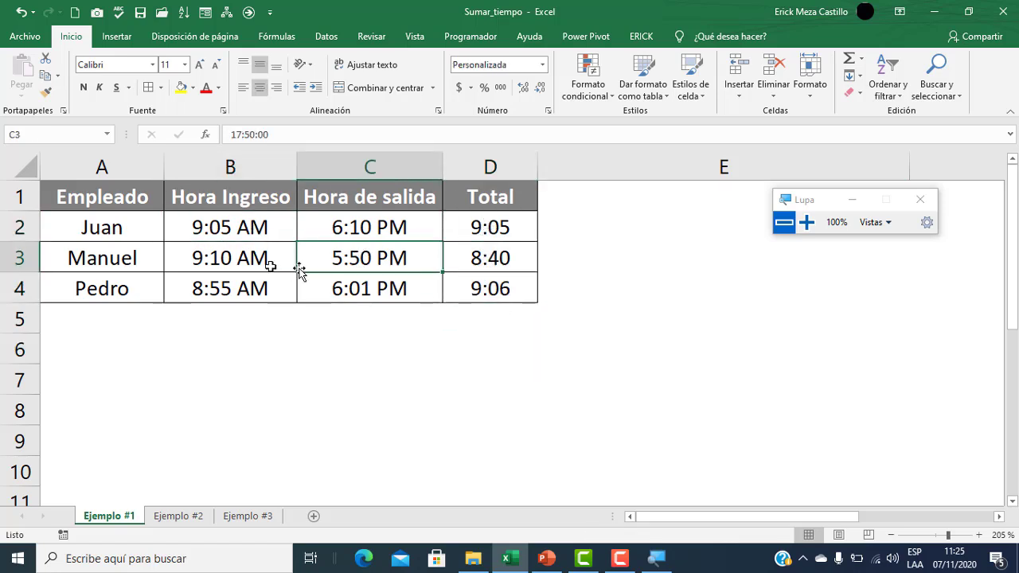
{"action": "left_click", "coordinate": [254, 257]}
{"action": "left_click", "coordinate": [421, 250]}
{"action": "left_click", "coordinate": [514, 225]}
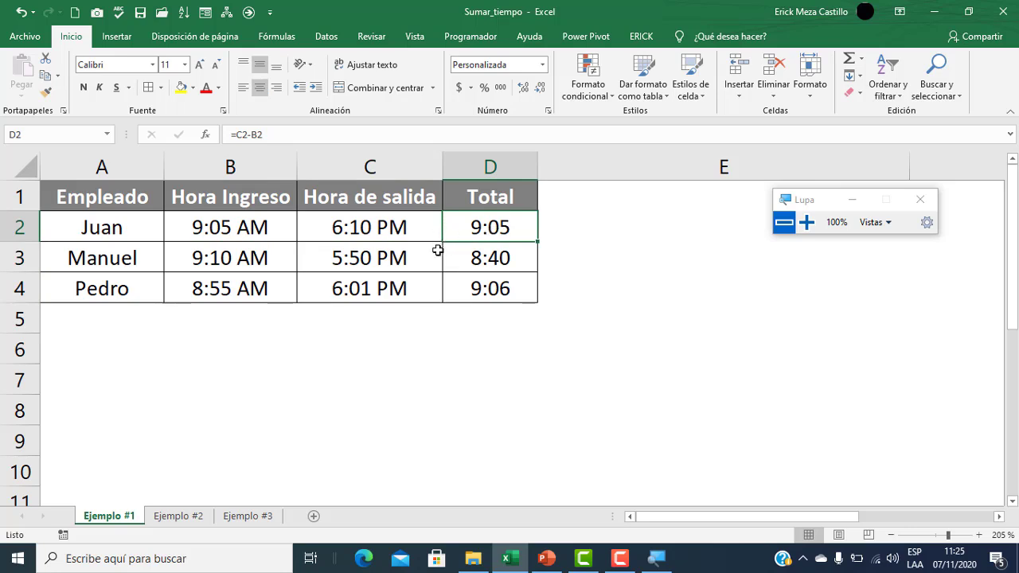
{"action": "left_click", "coordinate": [462, 382]}
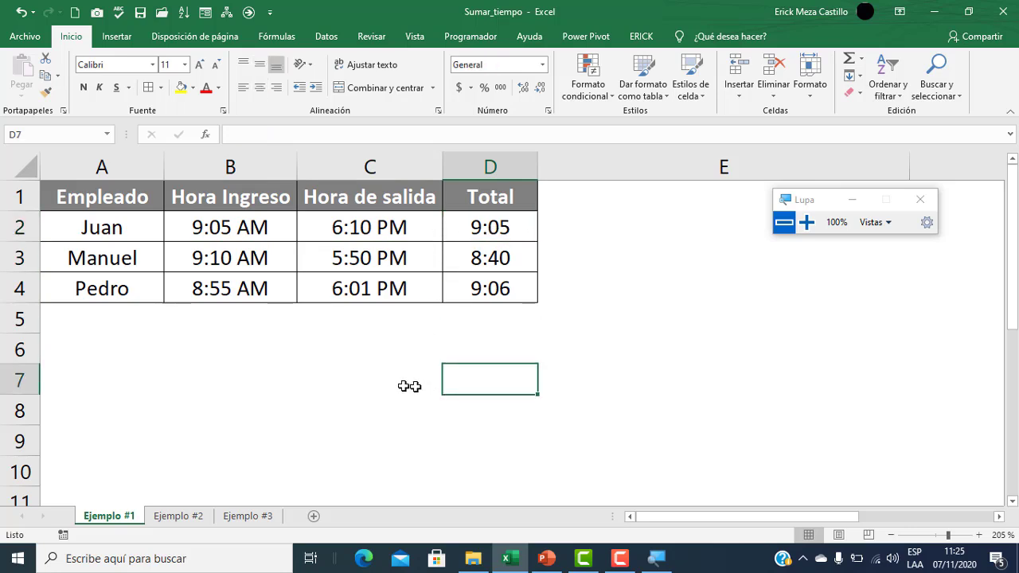
{"action": "left_click", "coordinate": [180, 516]}
Step: Present the deck through Ejemplo N°02 to slide 5 on the [h]:mm;@ custom format, then exit
{"action": "left_click", "coordinate": [546, 558]}
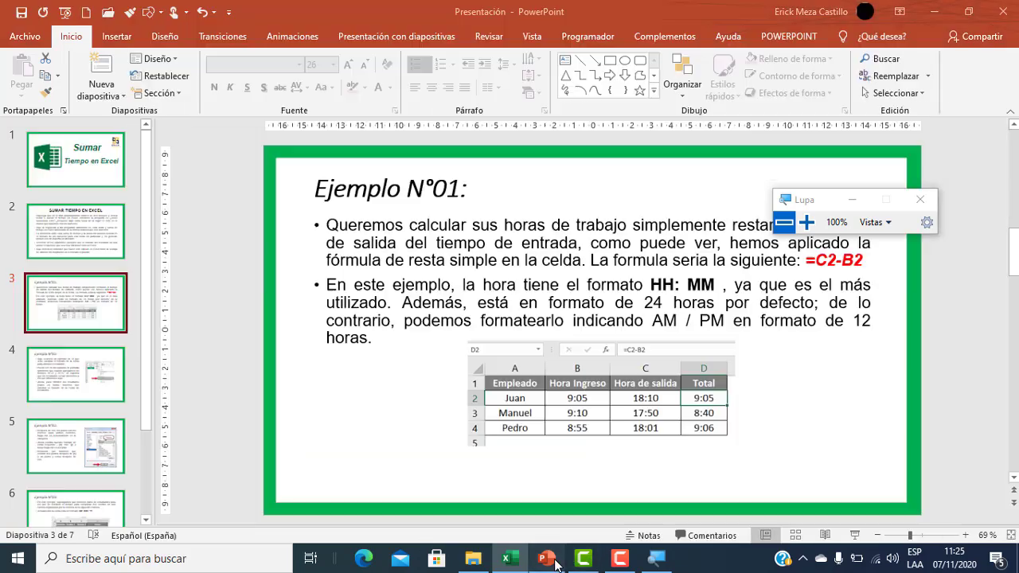
{"action": "left_click", "coordinate": [856, 535]}
{"action": "key", "text": "Right"}
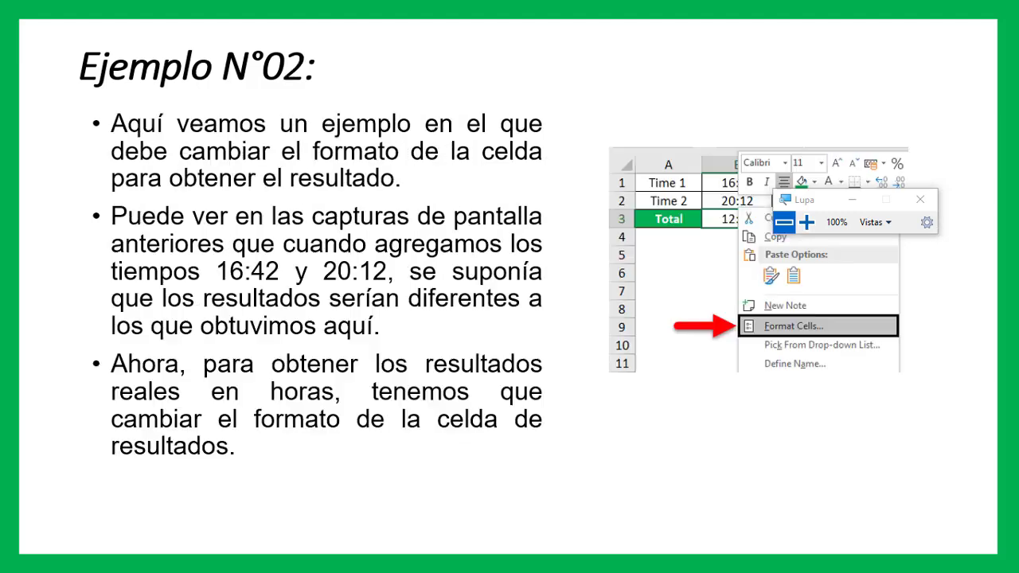
{"action": "left_click_drag", "start_coordinate": [817, 201], "coordinate": [815, 80]}
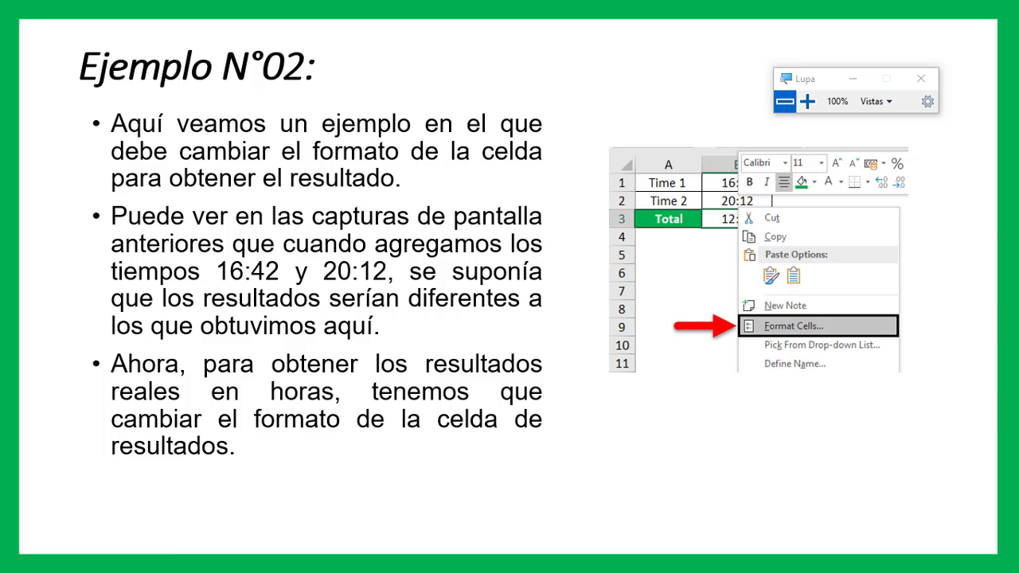
{"action": "key", "text": "Right"}
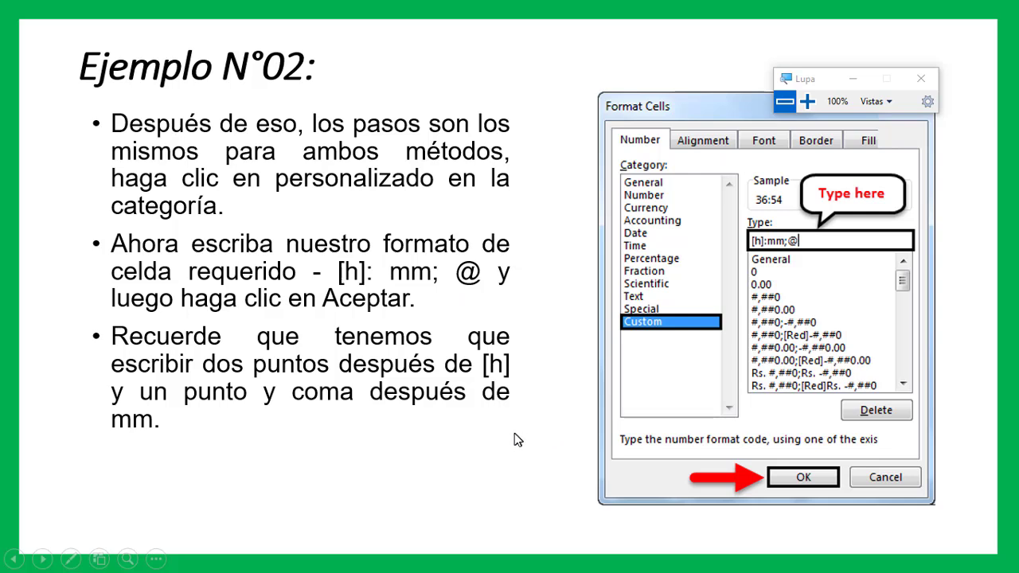
{"action": "key", "text": "Escape"}
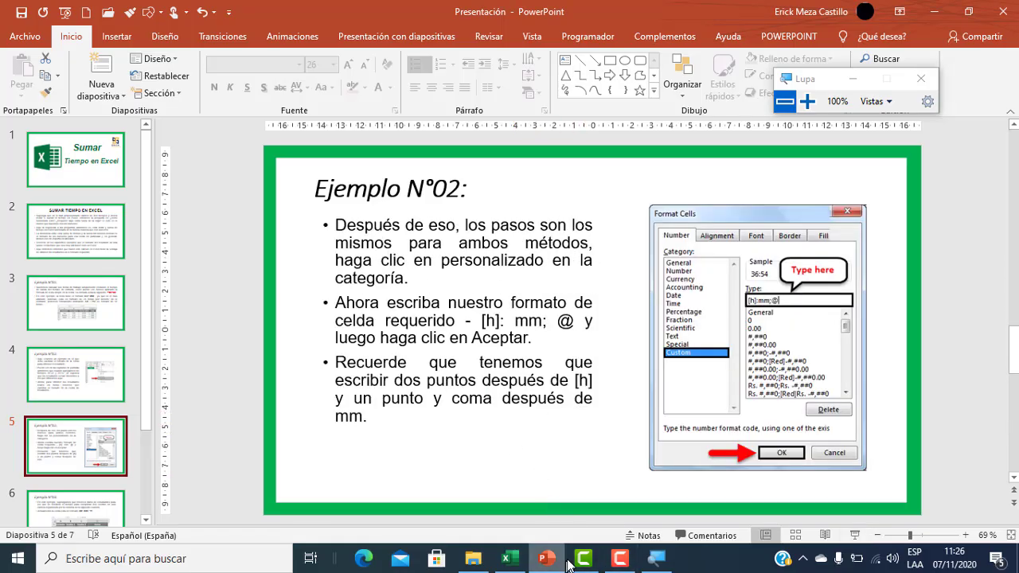
Step: Back on Excel's Ejemplo #2 sheet, check the Tiempo 1 and Tiempo 2 values in B1 and B2
{"action": "left_click", "coordinate": [510, 558]}
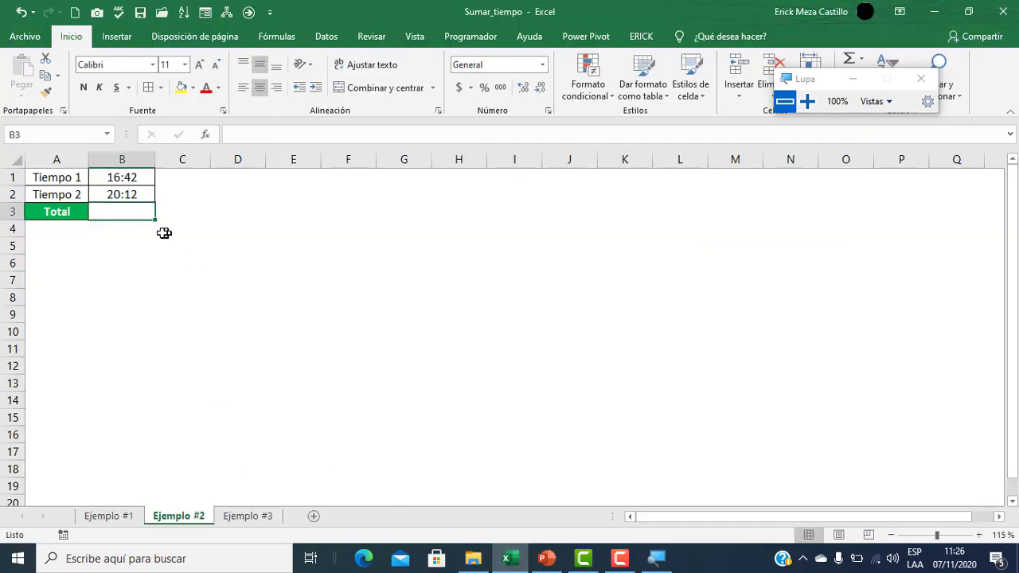
{"action": "scroll", "coordinate": [149, 232], "scroll_direction": "up", "scroll_amount": 4}
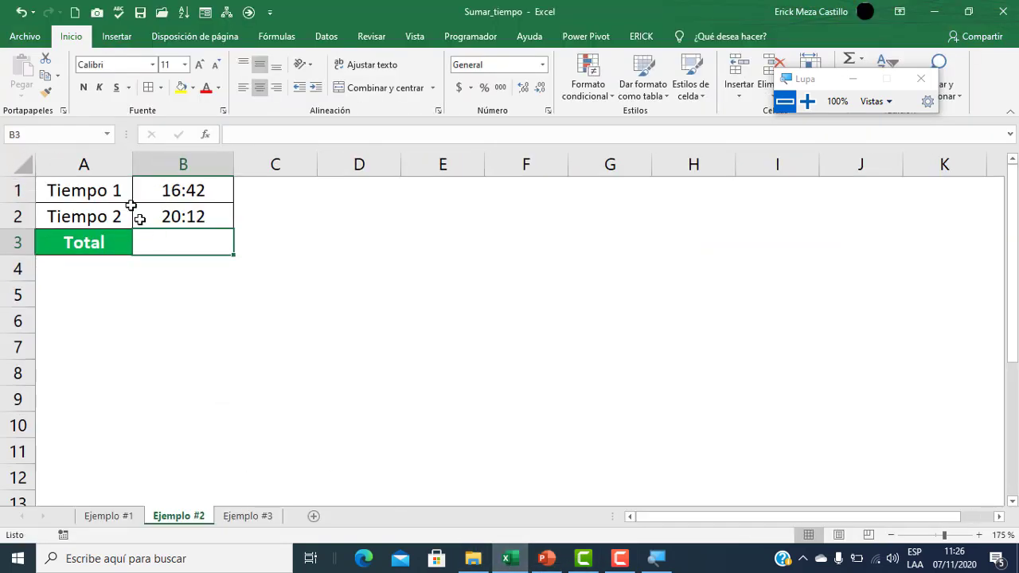
{"action": "left_click", "coordinate": [113, 194]}
{"action": "left_click", "coordinate": [185, 194]}
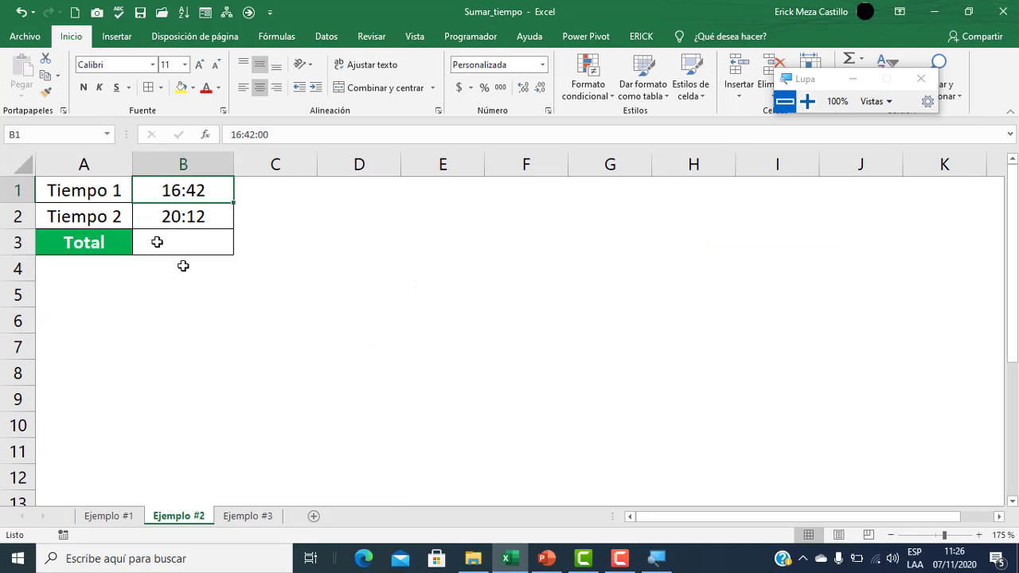
{"action": "left_click", "coordinate": [112, 217]}
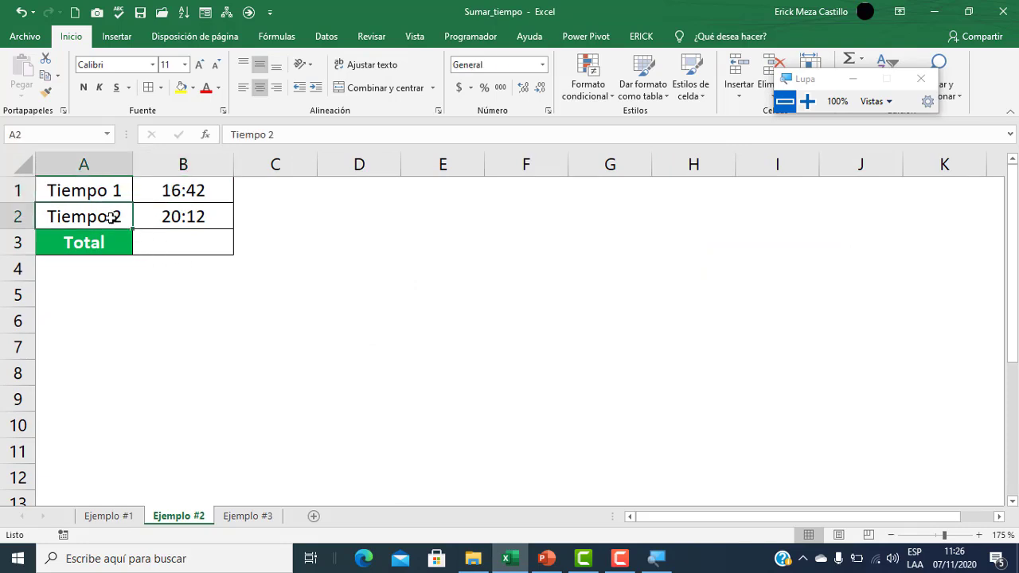
{"action": "left_click", "coordinate": [182, 217]}
{"action": "left_click", "coordinate": [181, 246]}
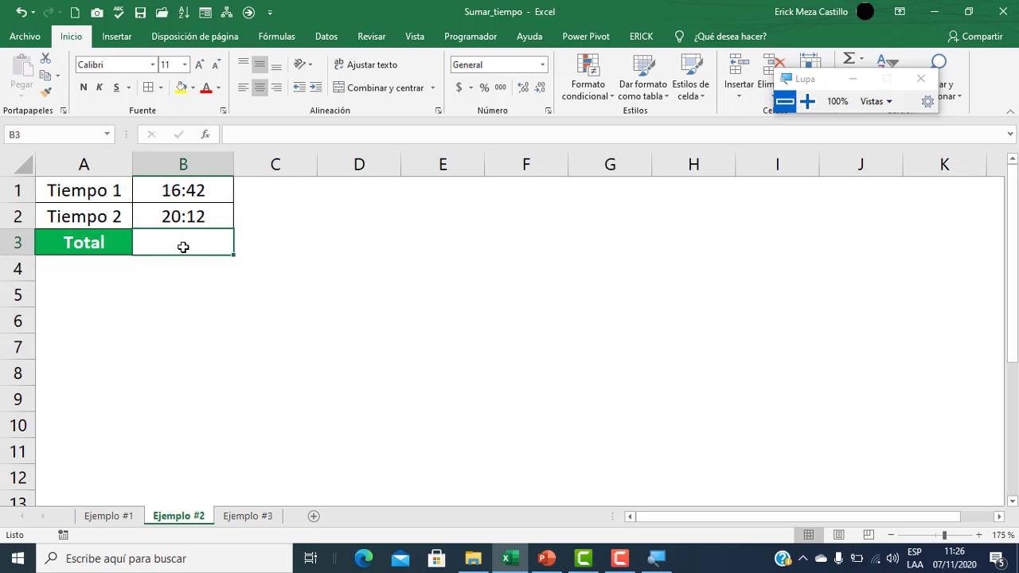
Step: Enter =B2+B1 in Total cell B3, which shows only 12:54 for 16:42 plus 20:12
{"action": "type", "text": "="}
{"action": "left_click", "coordinate": [186, 216]}
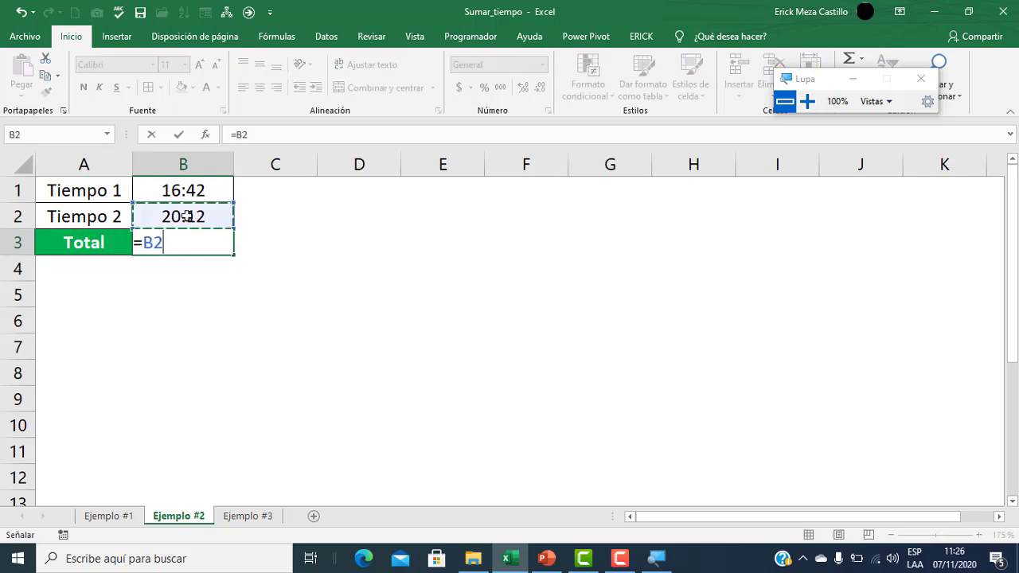
{"action": "type", "text": "+"}
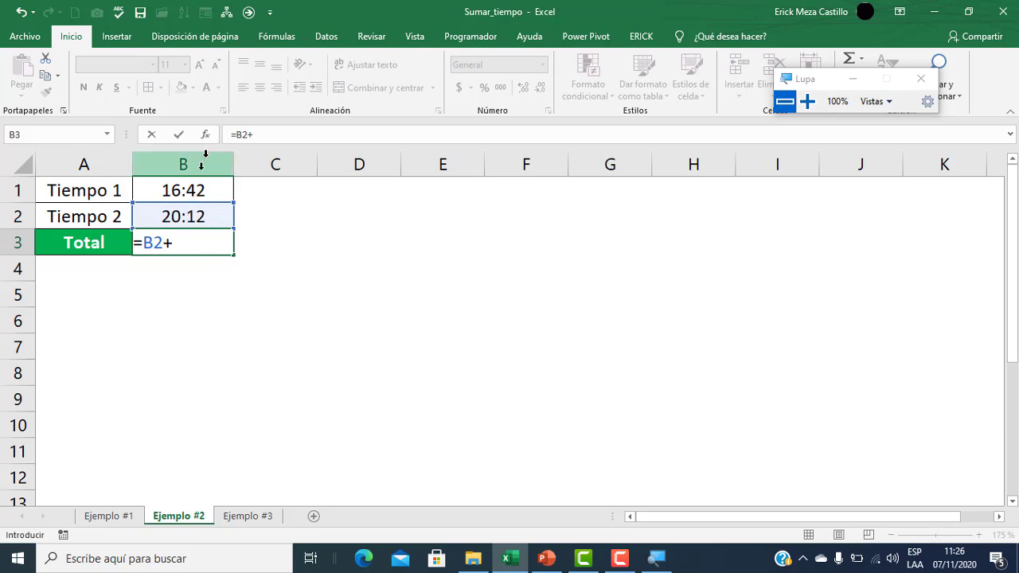
{"action": "left_click", "coordinate": [201, 188]}
{"action": "key", "text": "Return"}
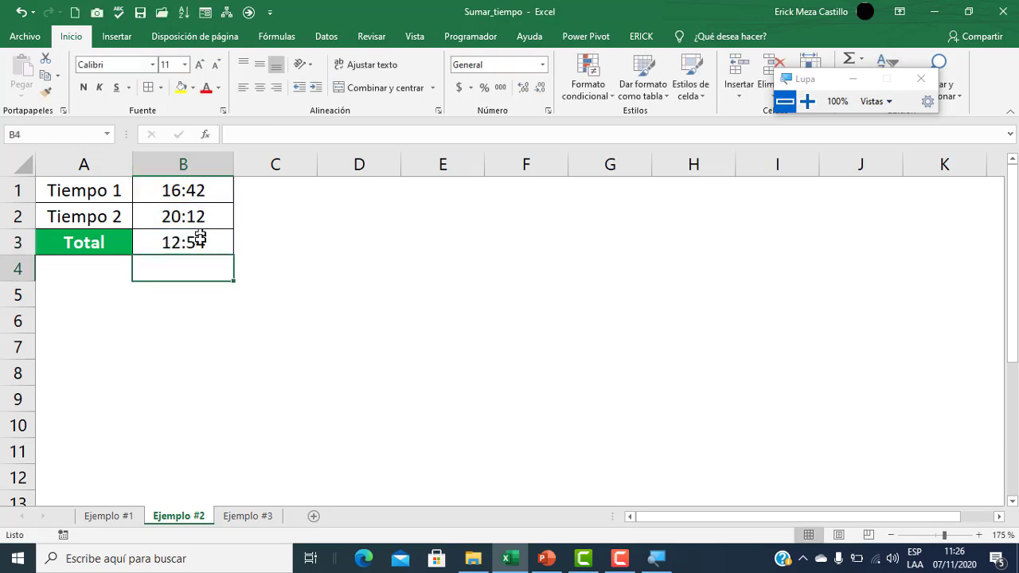
{"action": "left_click", "coordinate": [197, 243]}
{"action": "scroll", "coordinate": [197, 243], "scroll_direction": "up", "scroll_amount": 2}
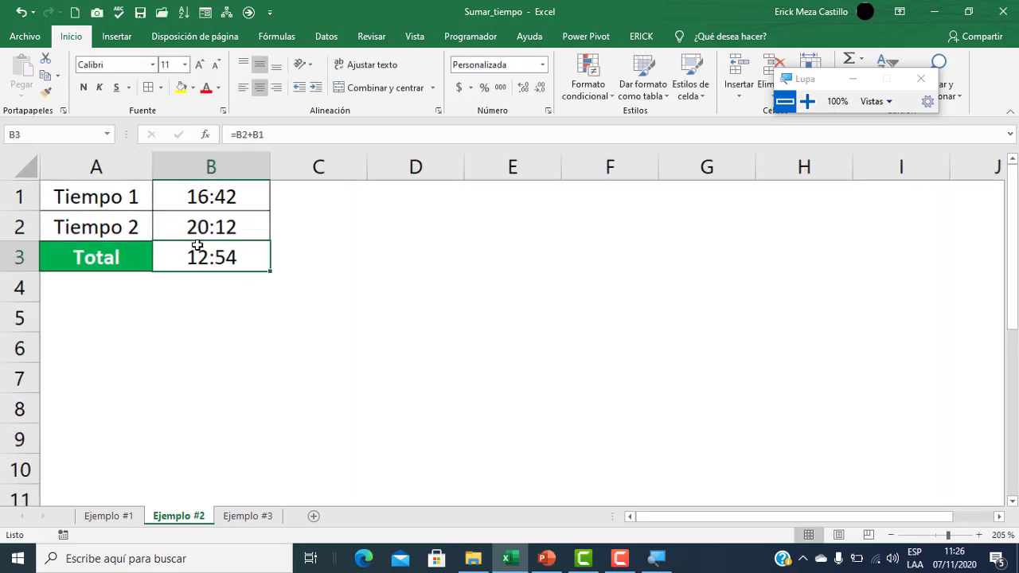
{"action": "scroll", "coordinate": [197, 244], "scroll_direction": "up", "scroll_amount": 1}
{"action": "scroll", "coordinate": [197, 245], "scroll_direction": "up", "scroll_amount": 1}
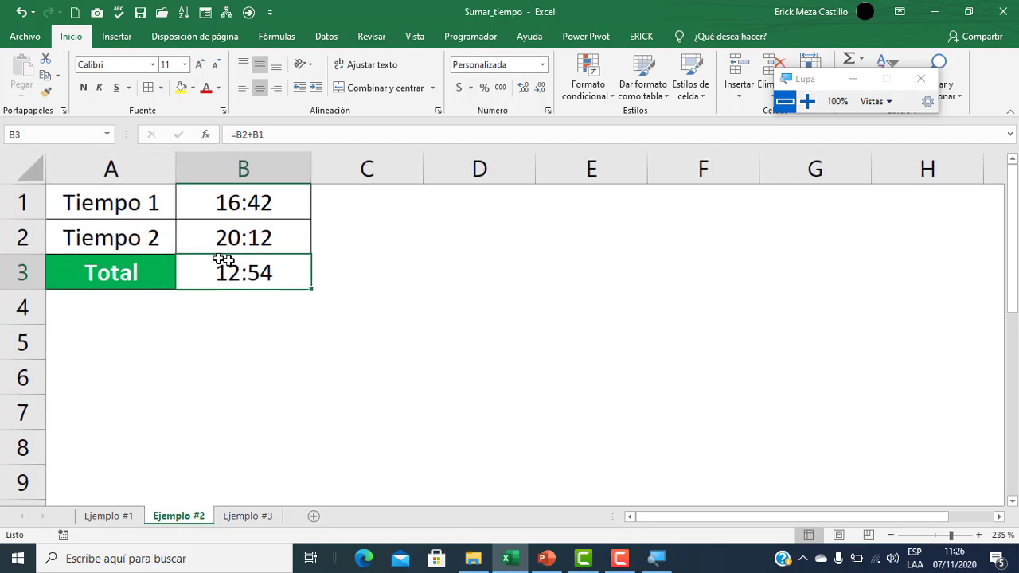
{"action": "left_click", "coordinate": [269, 310]}
{"action": "left_click", "coordinate": [262, 275]}
Step: Briefly bring up the presentation from the taskbar, then return to the spreadsheet
{"action": "left_click", "coordinate": [552, 561]}
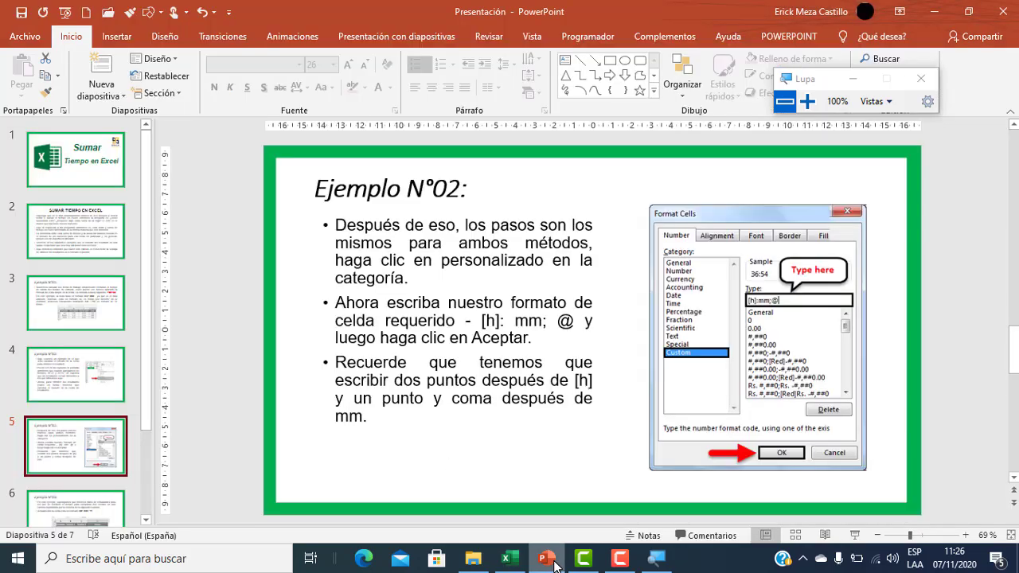
{"action": "left_click", "coordinate": [555, 564]}
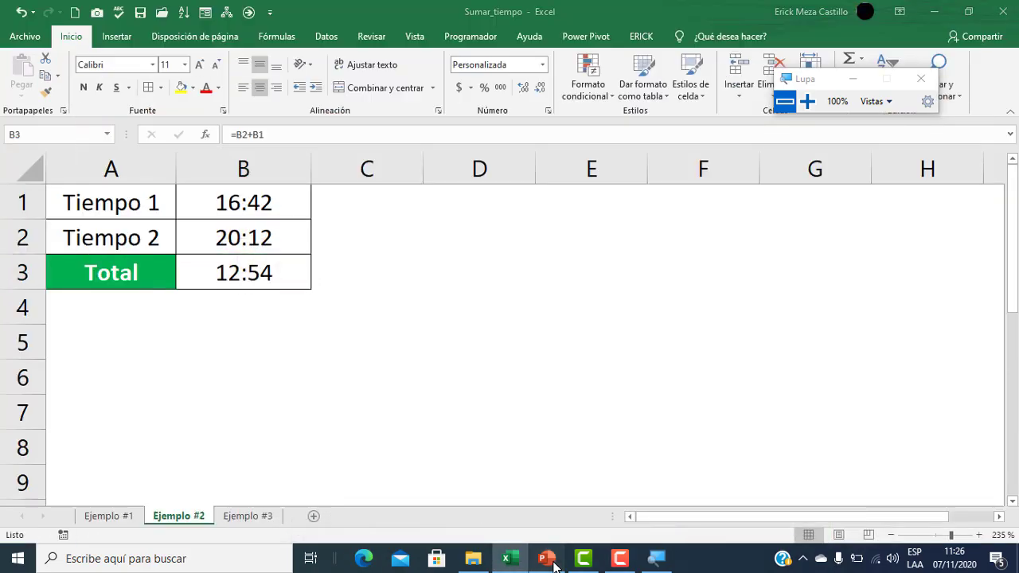
{"action": "left_click", "coordinate": [555, 563]}
{"action": "left_click", "coordinate": [555, 564]}
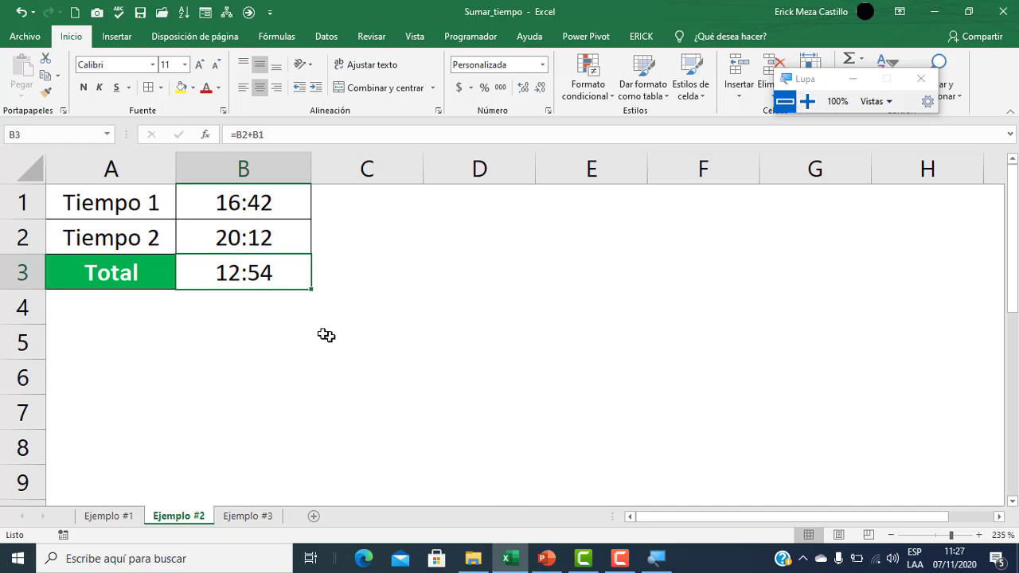
Step: Open Formato de celdas for B3 and replace the h:mm code with an [h]:mm custom code
{"action": "right_click", "coordinate": [271, 280]}
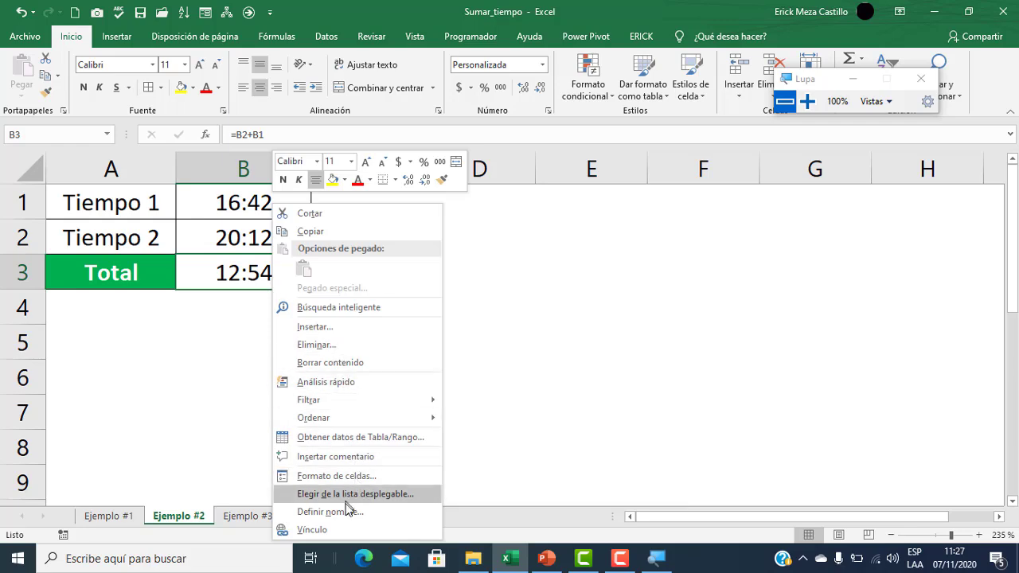
{"action": "left_click", "coordinate": [348, 476]}
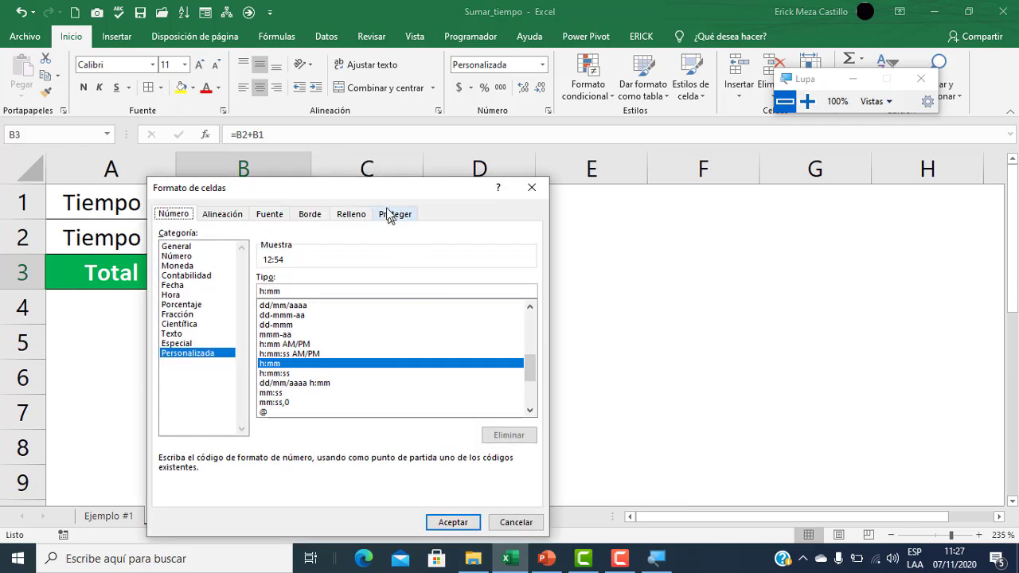
{"action": "left_click_drag", "start_coordinate": [387, 195], "coordinate": [687, 186]}
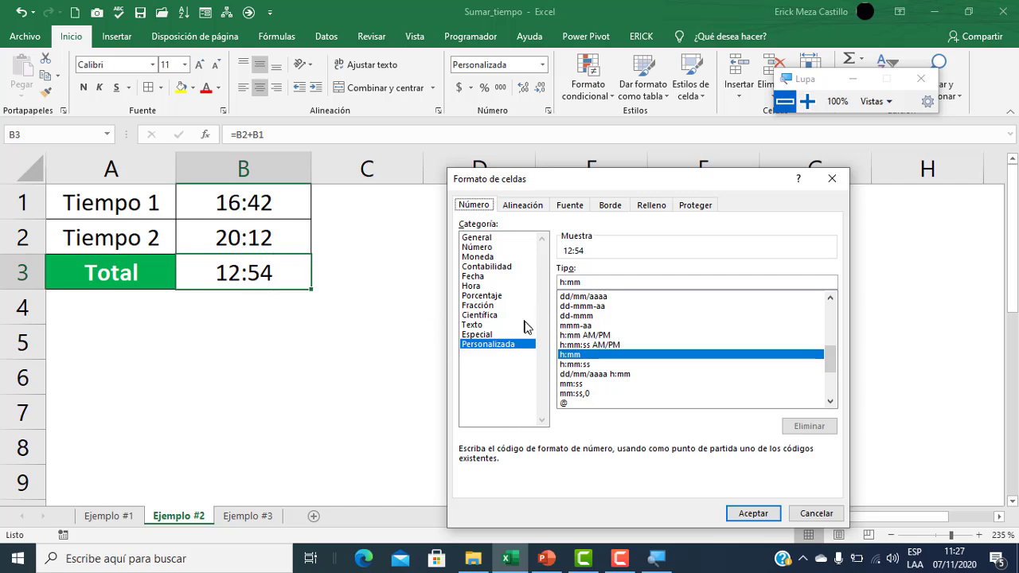
{"action": "left_click", "coordinate": [807, 101]}
{"action": "left_click_drag", "start_coordinate": [760, 204], "coordinate": [547, 134]}
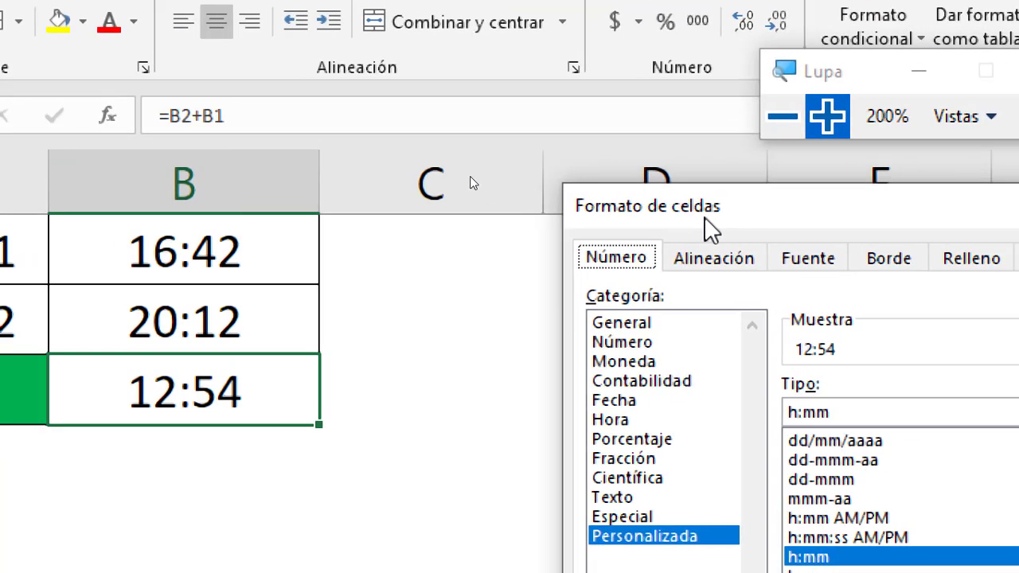
{"action": "left_click_drag", "start_coordinate": [690, 340], "coordinate": [603, 340]}
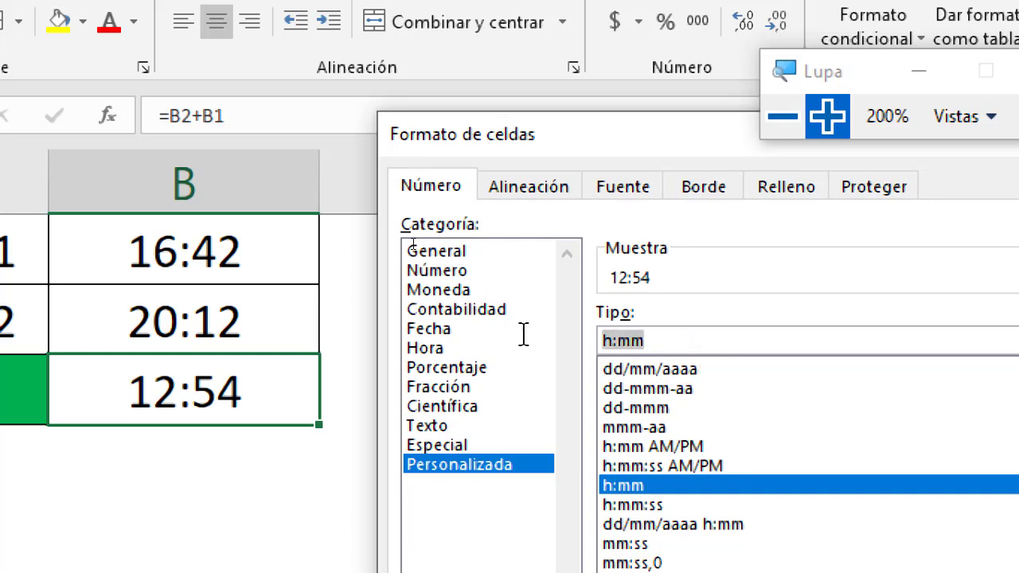
{"action": "key", "text": "BackSpace"}
{"action": "type", "text": "[h"}
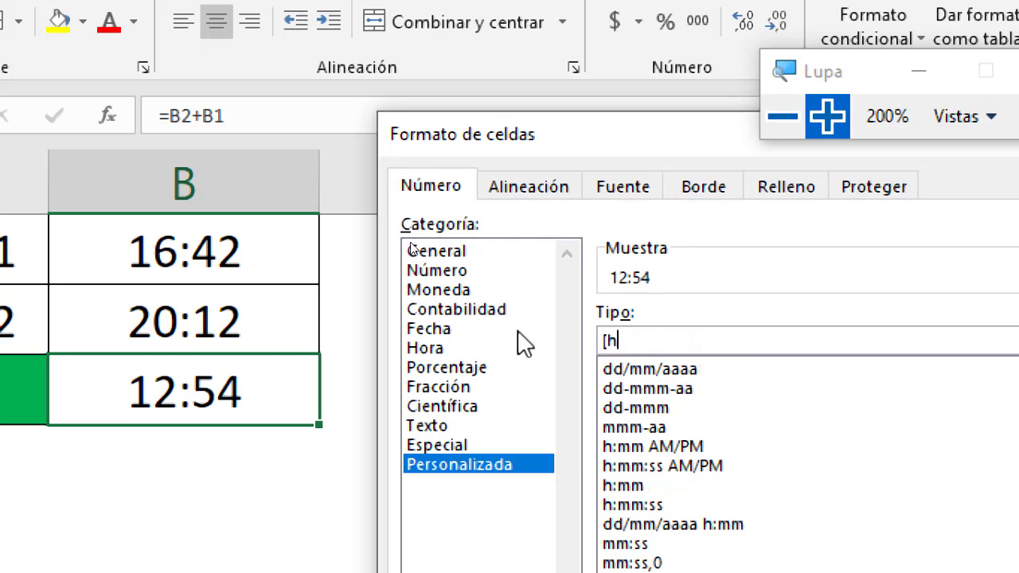
{"action": "type", "text": "]:"}
{"action": "type", "text": "mm:@"}
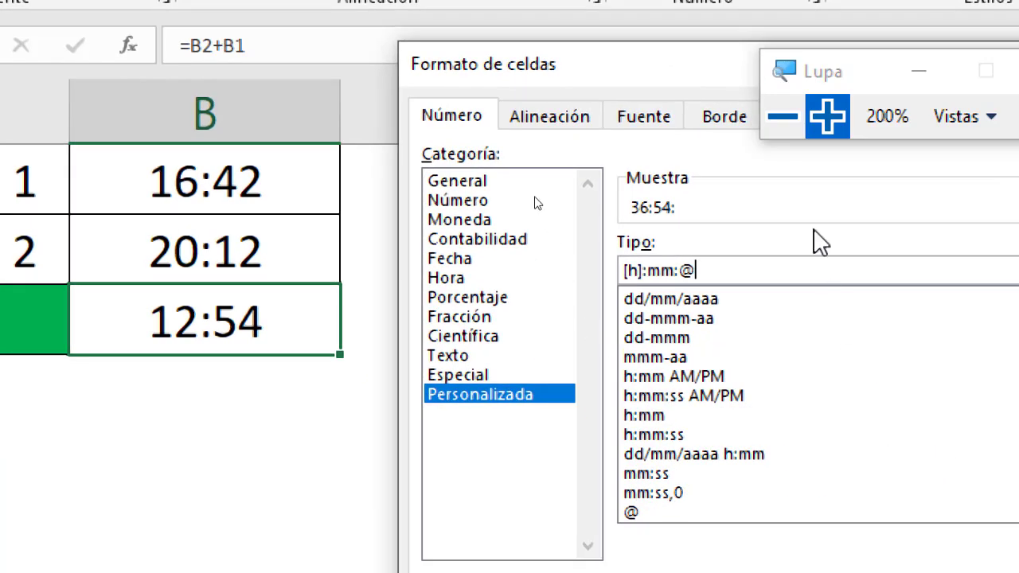
{"action": "left_click", "coordinate": [785, 119]}
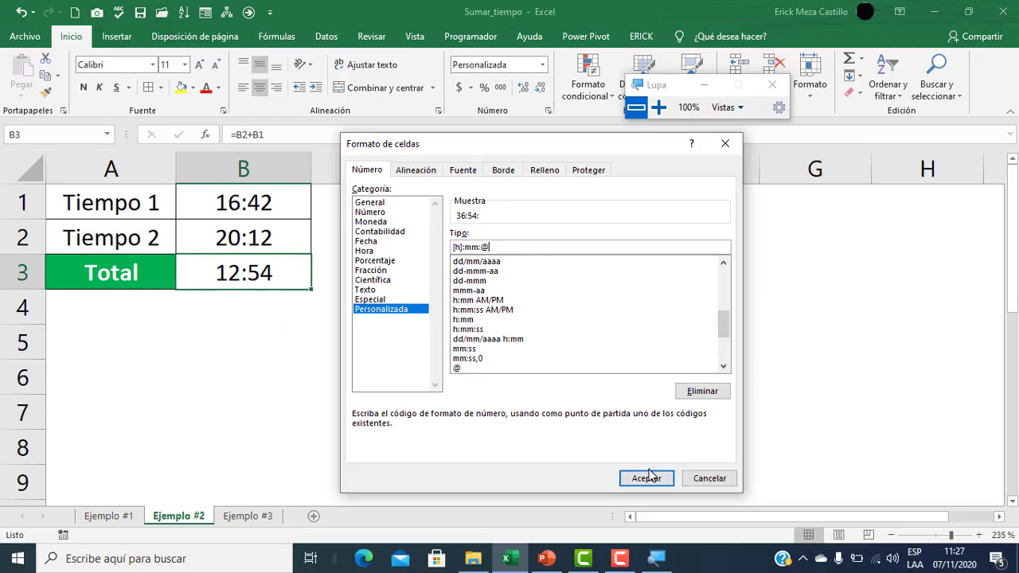
Step: Check the slide, then finish and apply the [h]:mm;@ format so B3 shows 36:54
{"action": "left_click", "coordinate": [557, 561]}
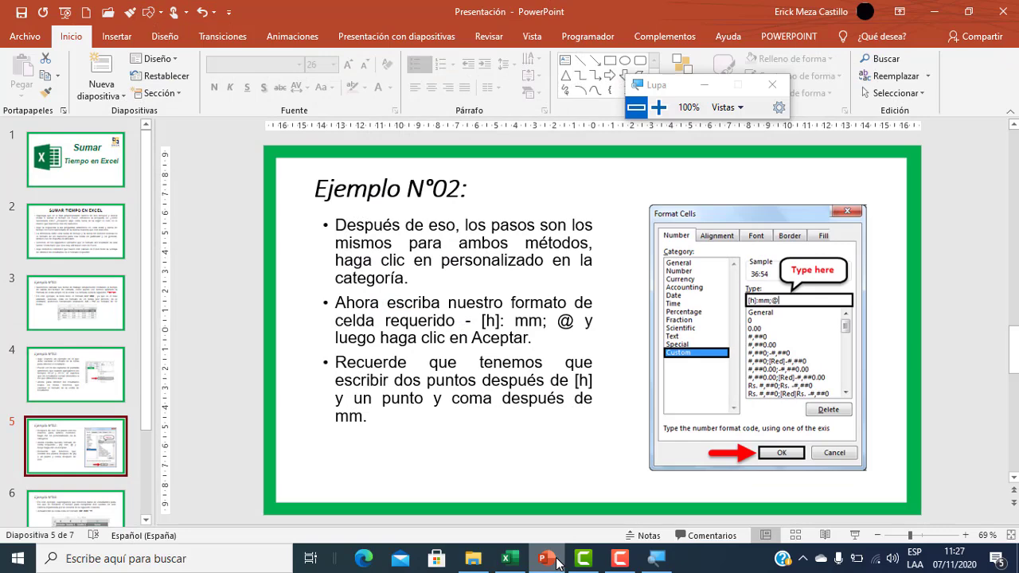
{"action": "left_click", "coordinate": [557, 562]}
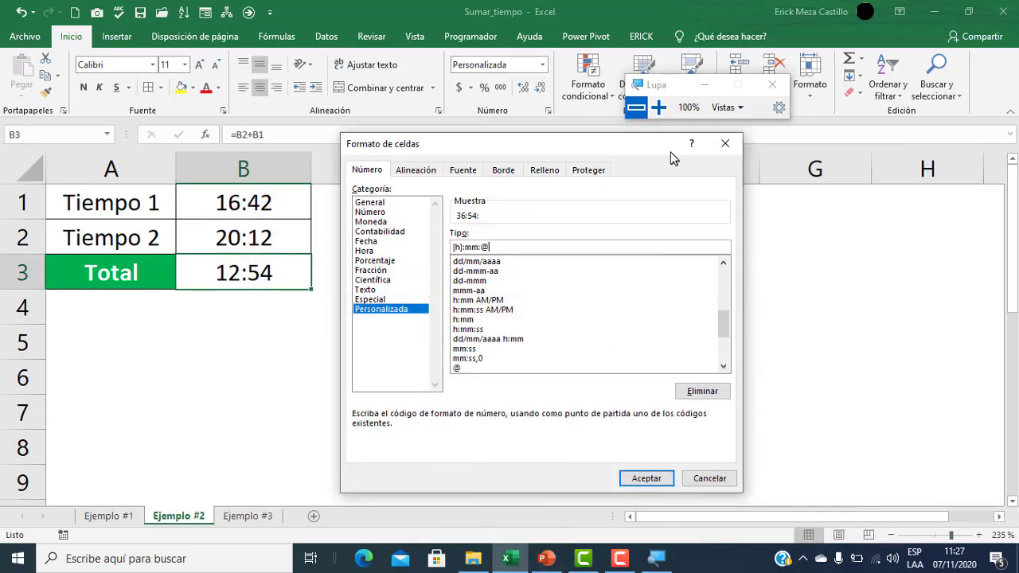
{"action": "left_click", "coordinate": [657, 106]}
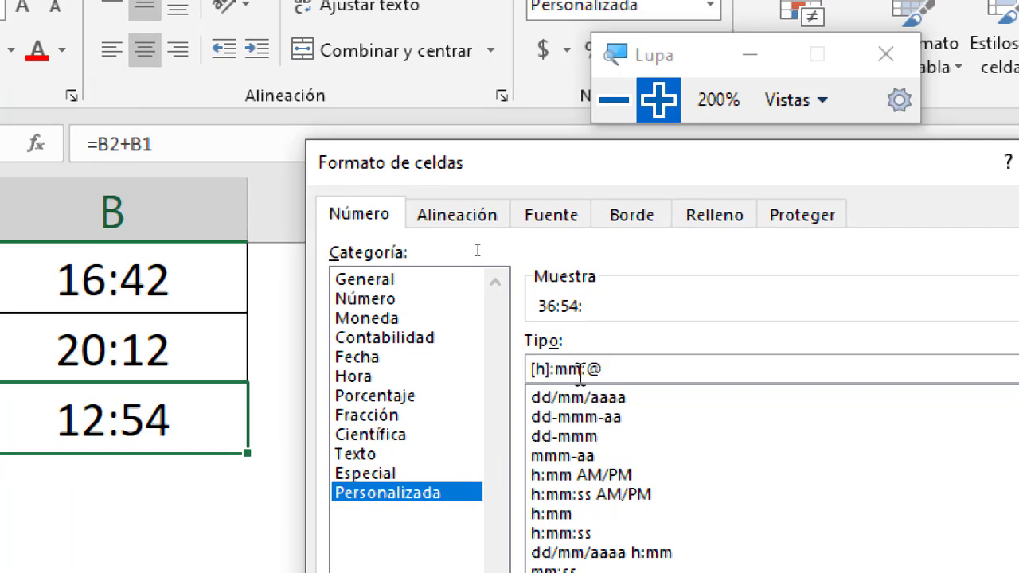
{"action": "left_click", "coordinate": [589, 368]}
{"action": "left_click", "coordinate": [614, 100]}
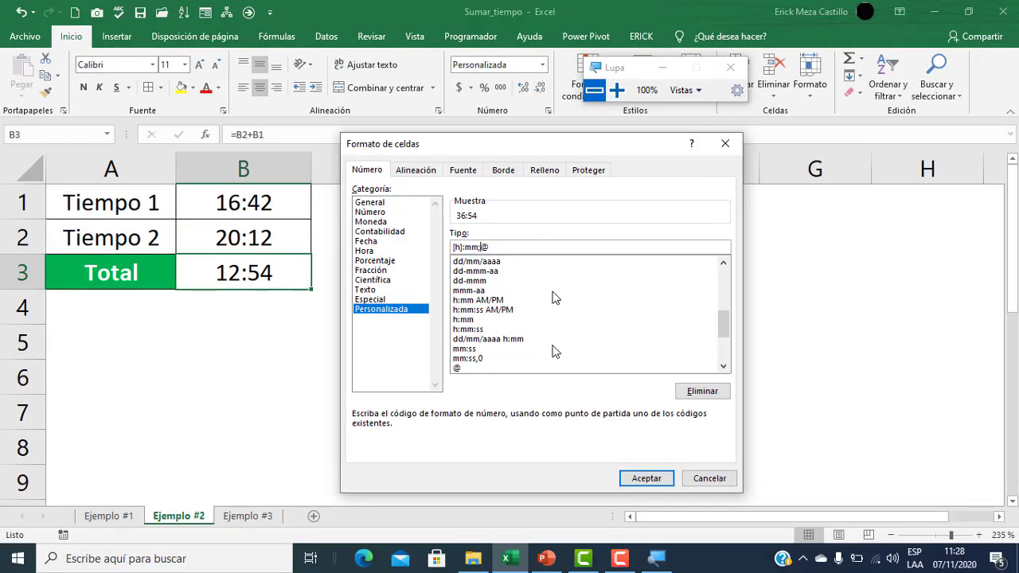
{"action": "left_click", "coordinate": [630, 478]}
{"action": "left_click", "coordinate": [408, 341]}
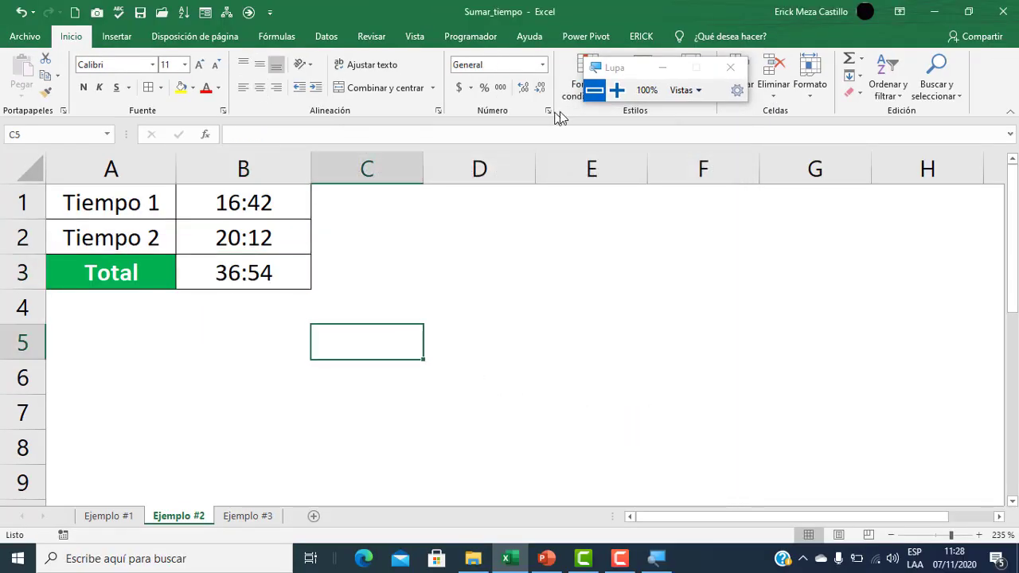
{"action": "left_click", "coordinate": [617, 90]}
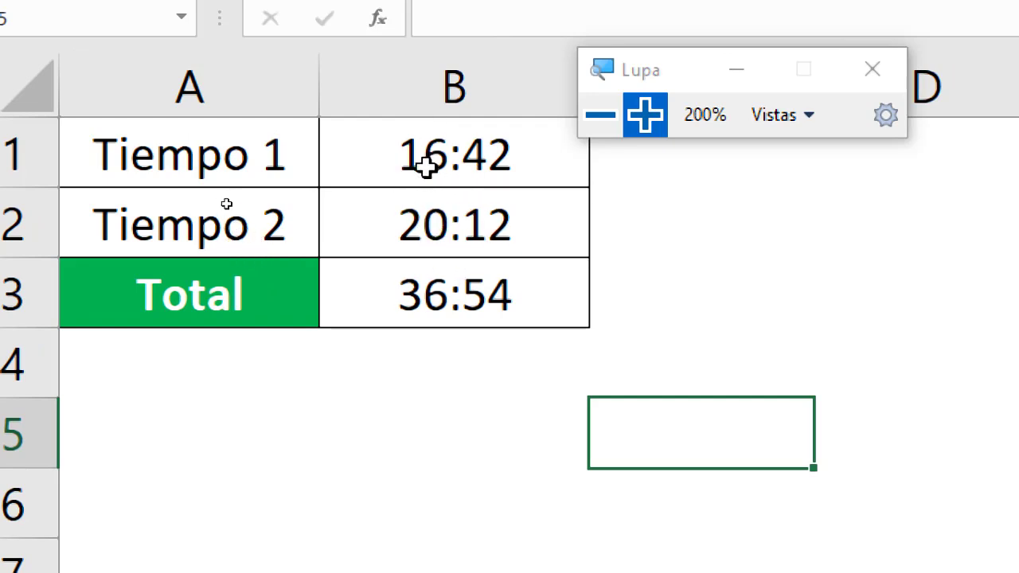
{"action": "left_click", "coordinate": [406, 284]}
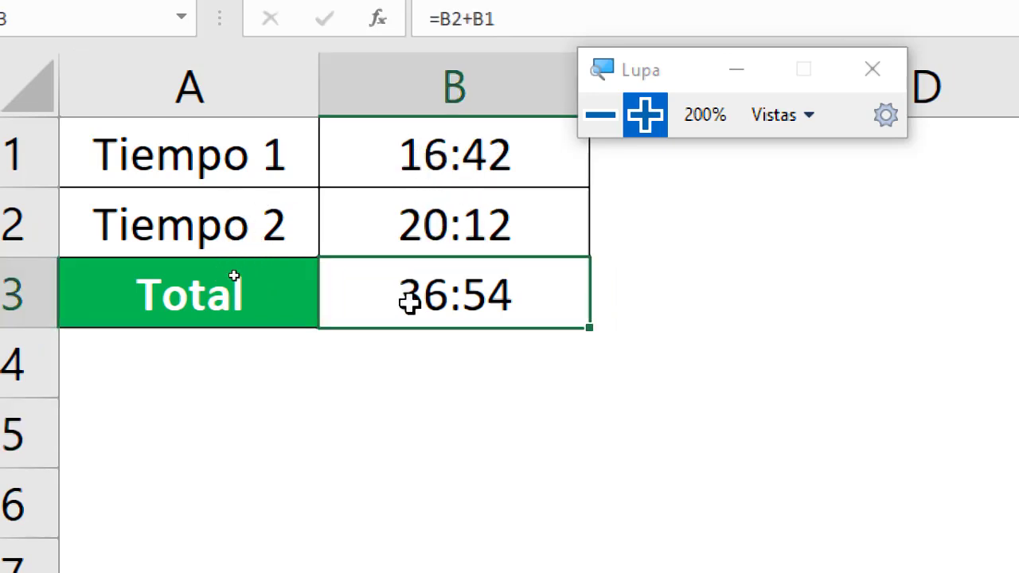
{"action": "double_click", "coordinate": [466, 305]}
{"action": "left_click", "coordinate": [519, 116]}
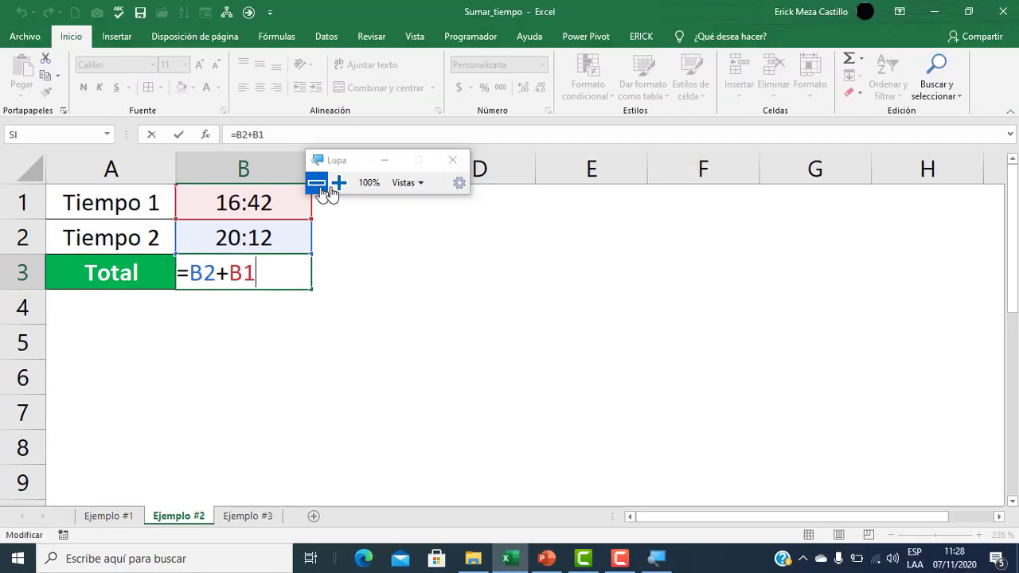
{"action": "left_click", "coordinate": [337, 182]}
{"action": "left_click", "coordinate": [303, 177]}
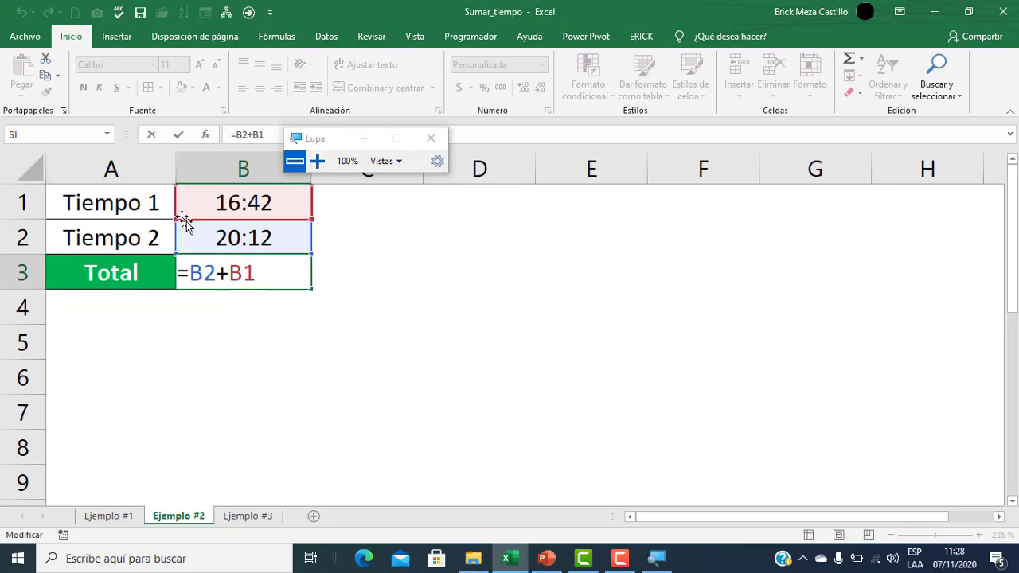
{"action": "left_click", "coordinate": [244, 265]}
{"action": "key", "text": "ctrl+1"}
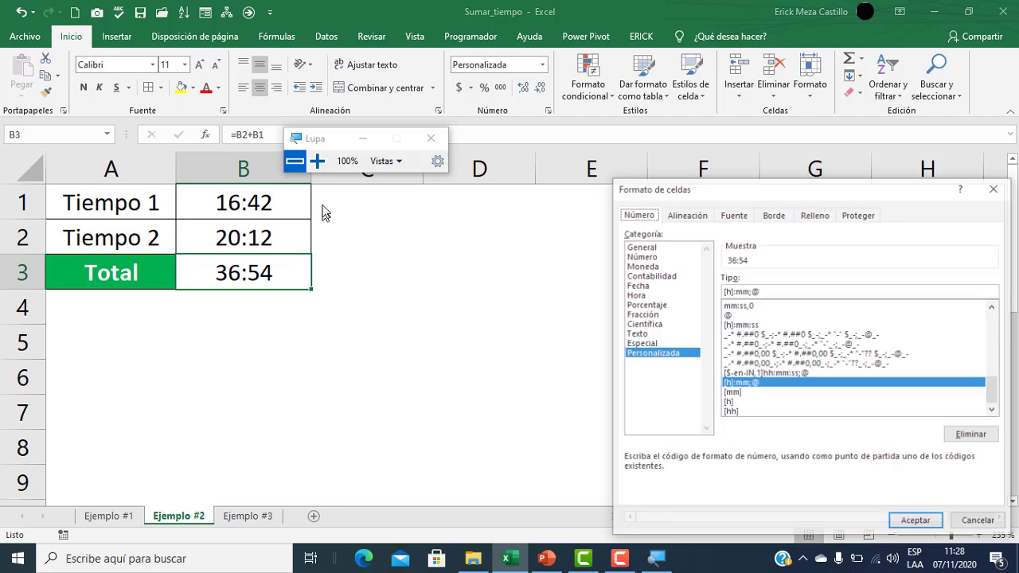
{"action": "left_click", "coordinate": [317, 161]}
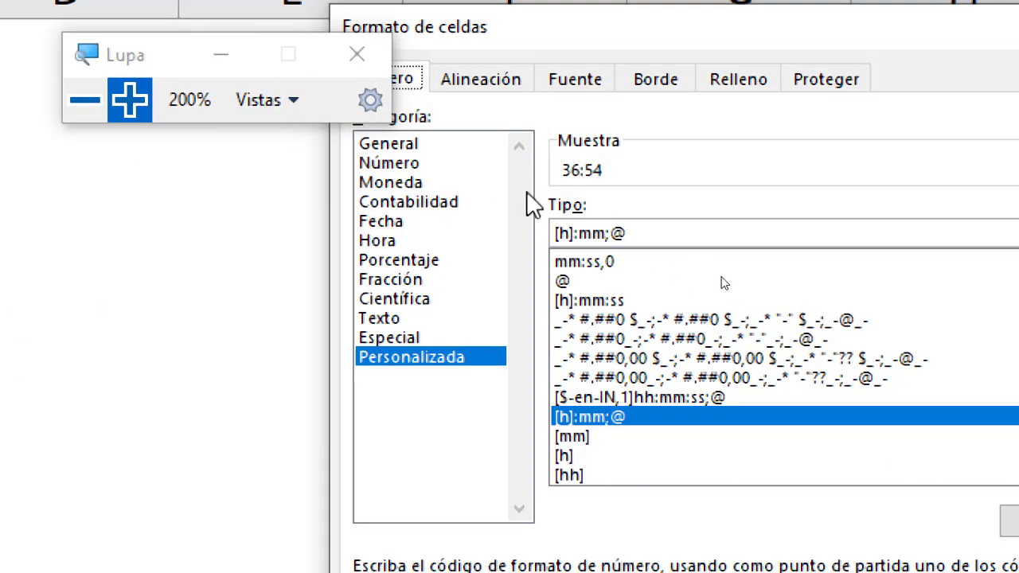
{"action": "left_click", "coordinate": [87, 102]}
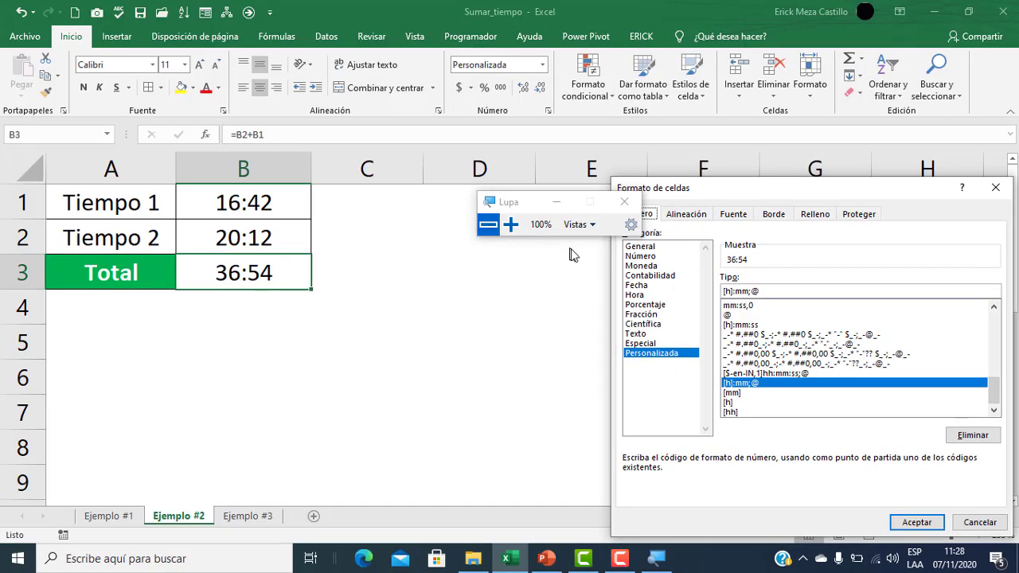
{"action": "left_click", "coordinate": [995, 187]}
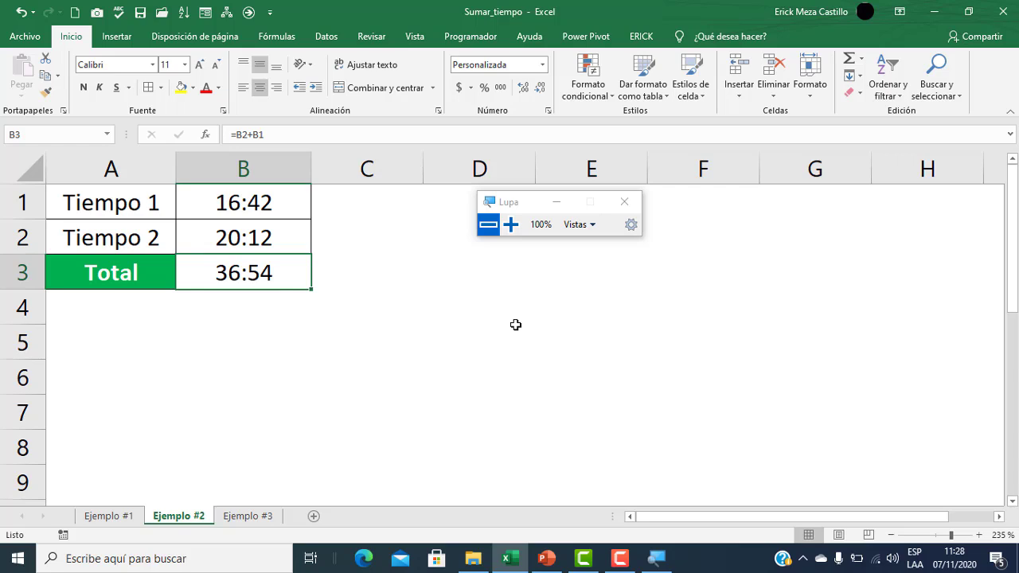
{"action": "left_click", "coordinate": [343, 368]}
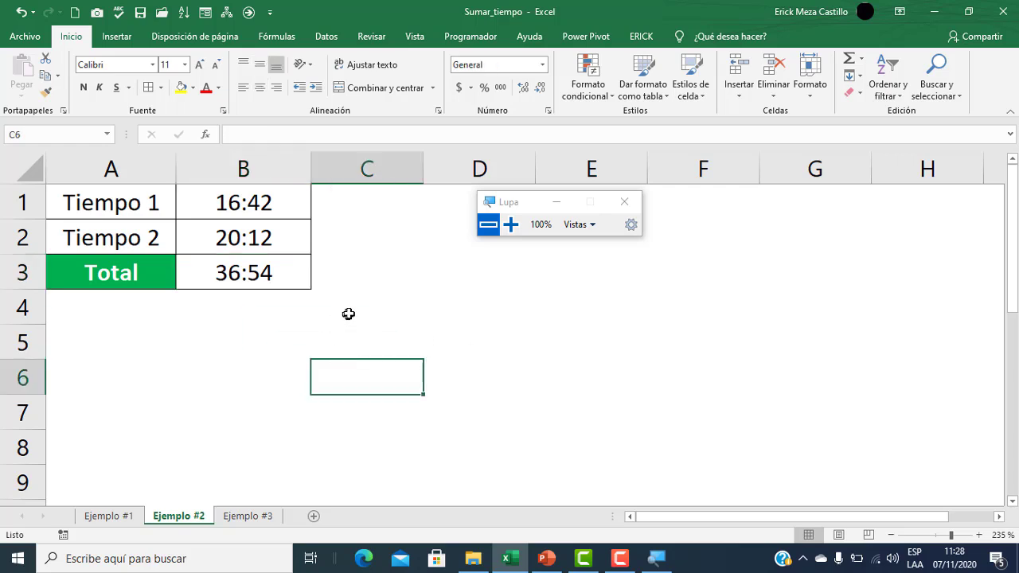
{"action": "left_click", "coordinate": [278, 283]}
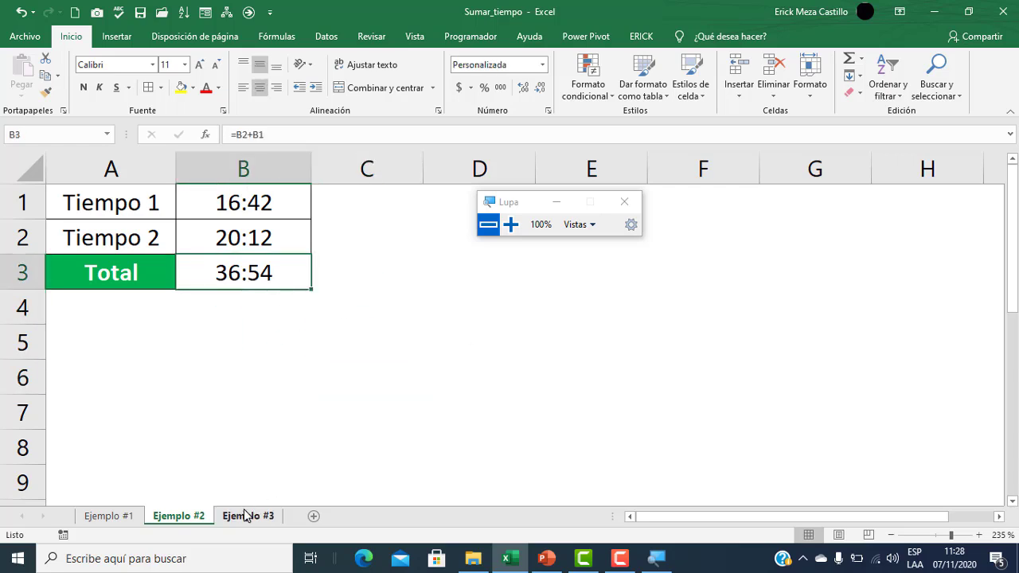
Step: Run the slide show from slide 5 to the Ejemplo N°03 lap-sum slide, then exit it
{"action": "left_click", "coordinate": [562, 560]}
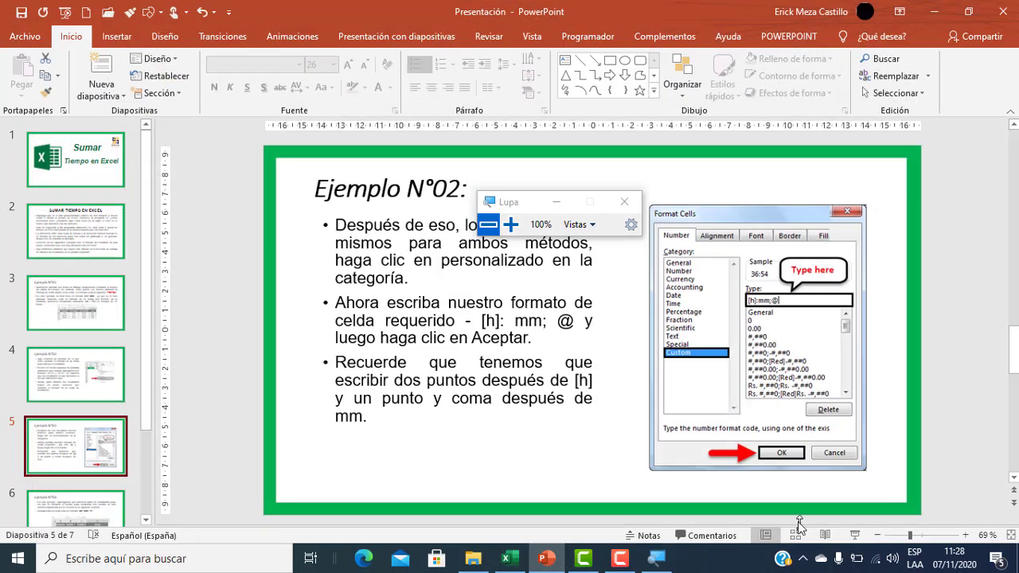
{"action": "left_click", "coordinate": [852, 539]}
{"action": "key", "text": "Right"}
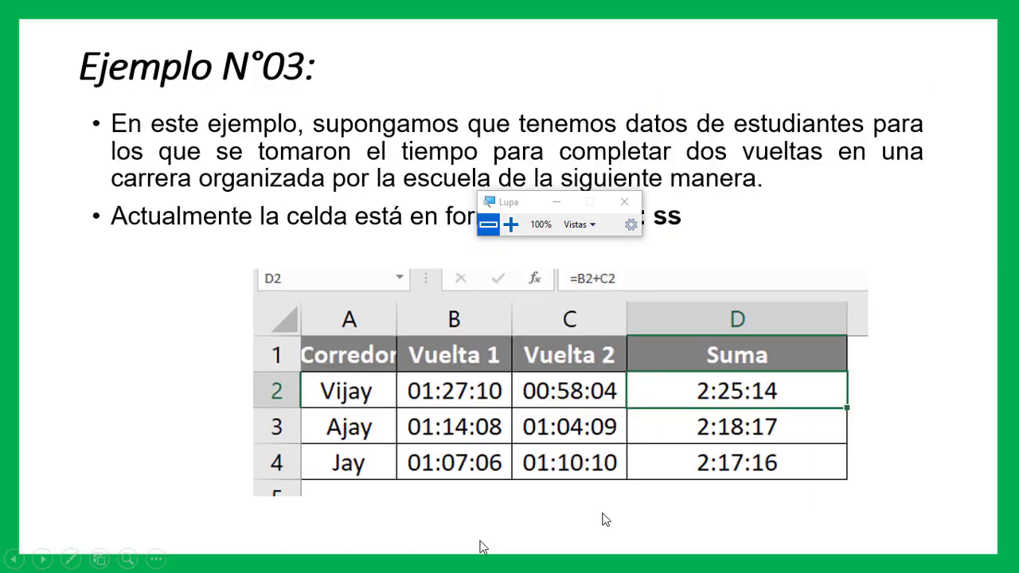
{"action": "left_click_drag", "start_coordinate": [524, 216], "coordinate": [858, 72]}
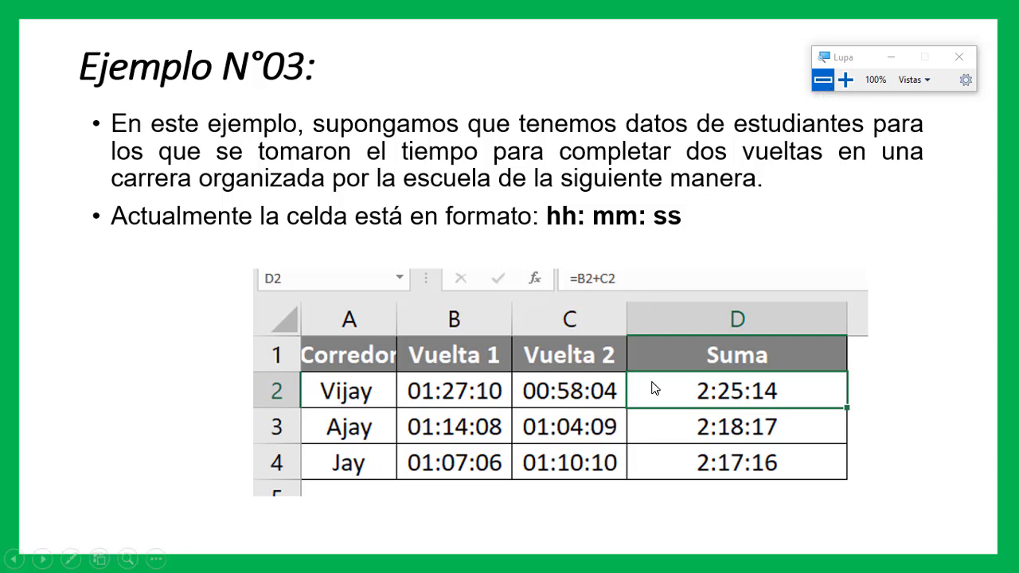
{"action": "key", "text": "Escape"}
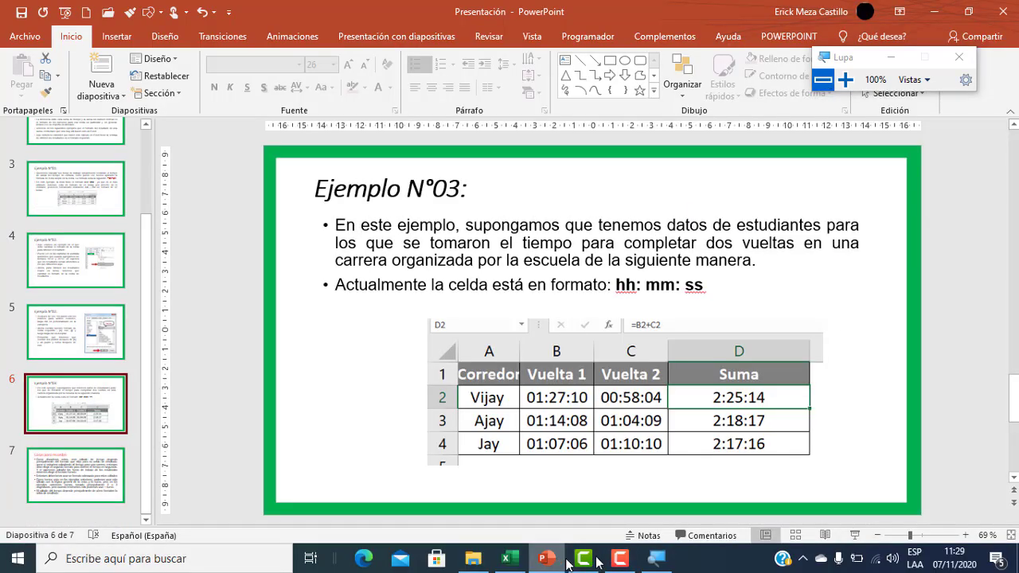
Step: Return to the Sumar_tiempo workbook and open the Ejemplo #3 sheet
{"action": "left_click", "coordinate": [509, 559]}
{"action": "left_click", "coordinate": [492, 300]}
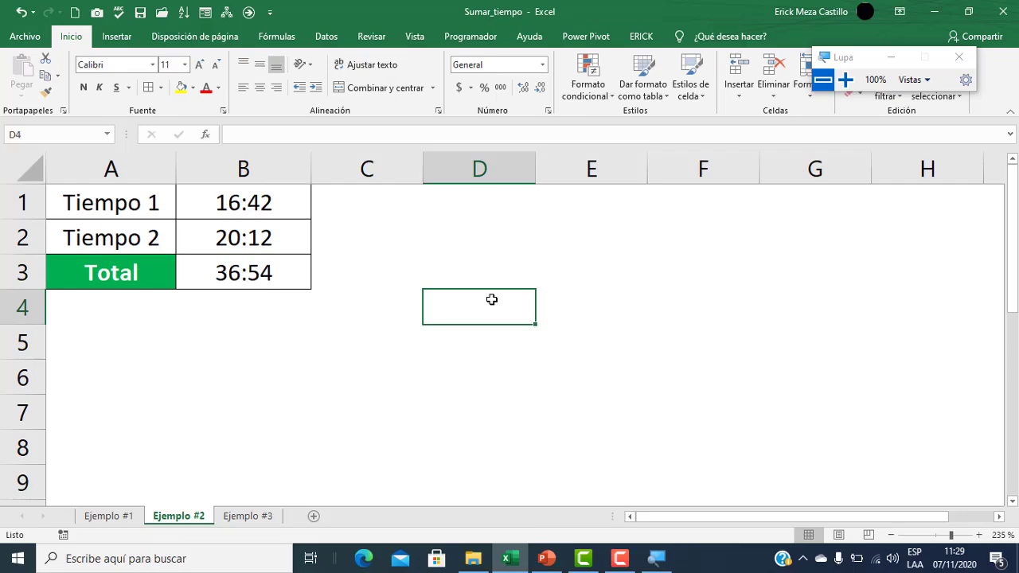
{"action": "left_click", "coordinate": [248, 515]}
{"action": "left_click", "coordinate": [464, 322]}
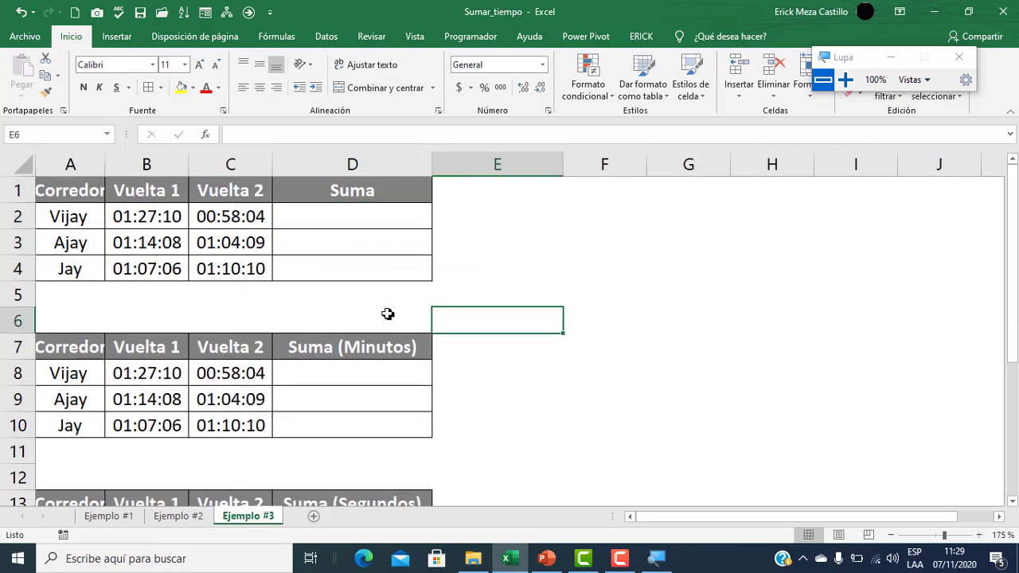
{"action": "left_click", "coordinate": [844, 83]}
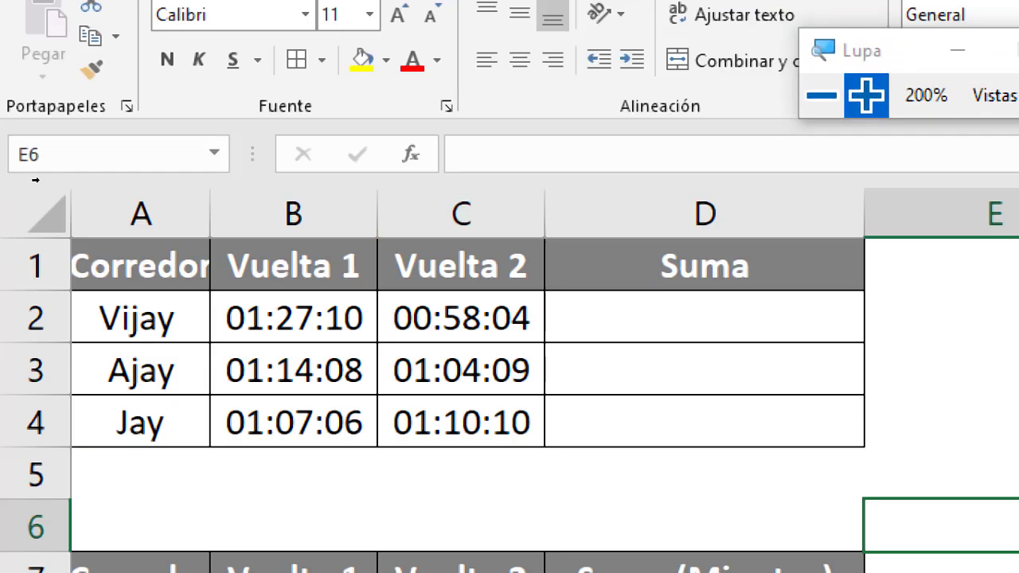
Step: Enter =B2+C2 in D2 and fill it down to D4
{"action": "left_click", "coordinate": [730, 323]}
{"action": "type", "text": "="}
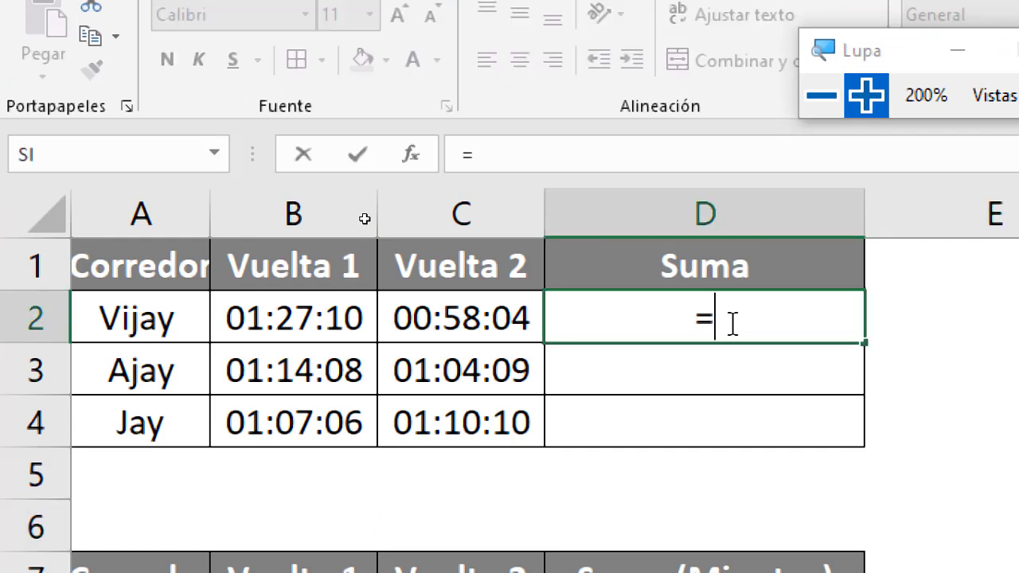
{"action": "left_click", "coordinate": [285, 320]}
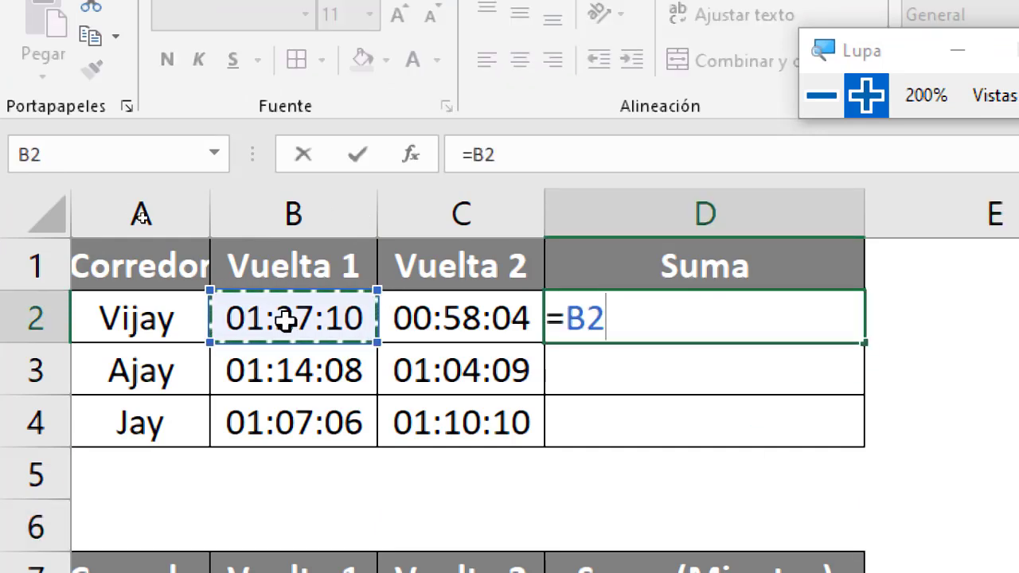
{"action": "type", "text": "+"}
{"action": "left_click", "coordinate": [439, 310]}
{"action": "key", "text": "Return"}
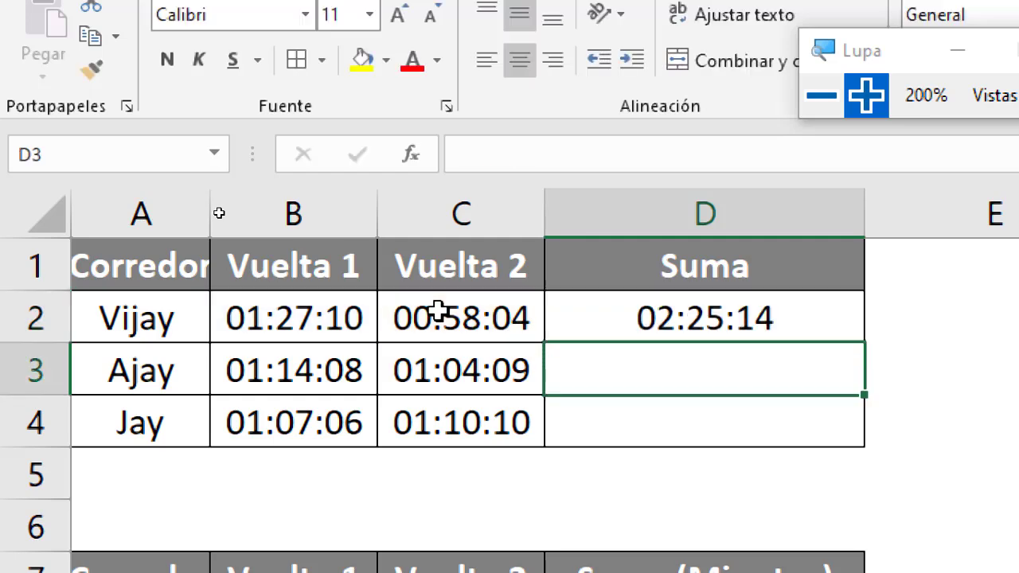
{"action": "left_click", "coordinate": [755, 327]}
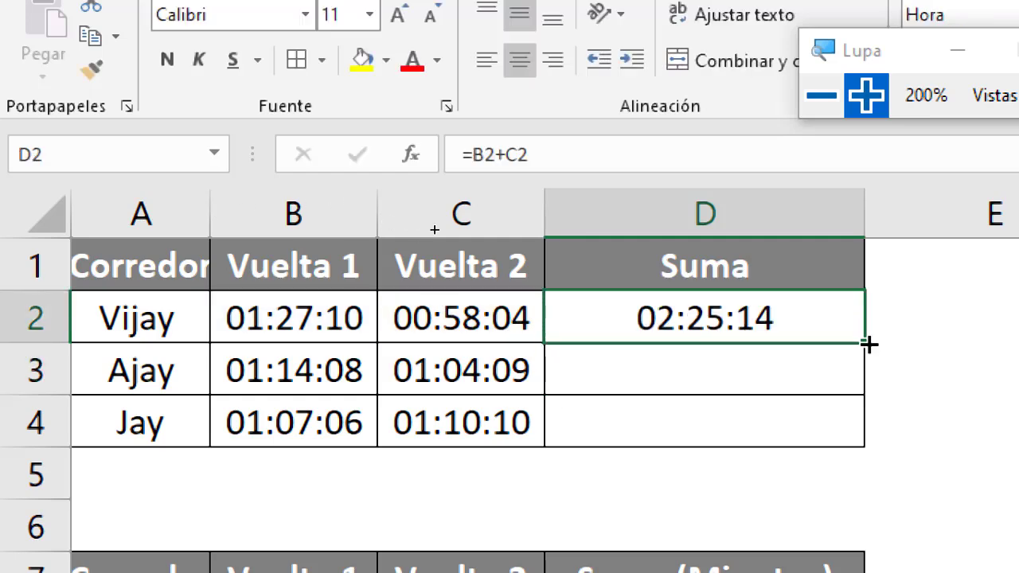
{"action": "left_click_drag", "start_coordinate": [864, 342], "coordinate": [853, 434]}
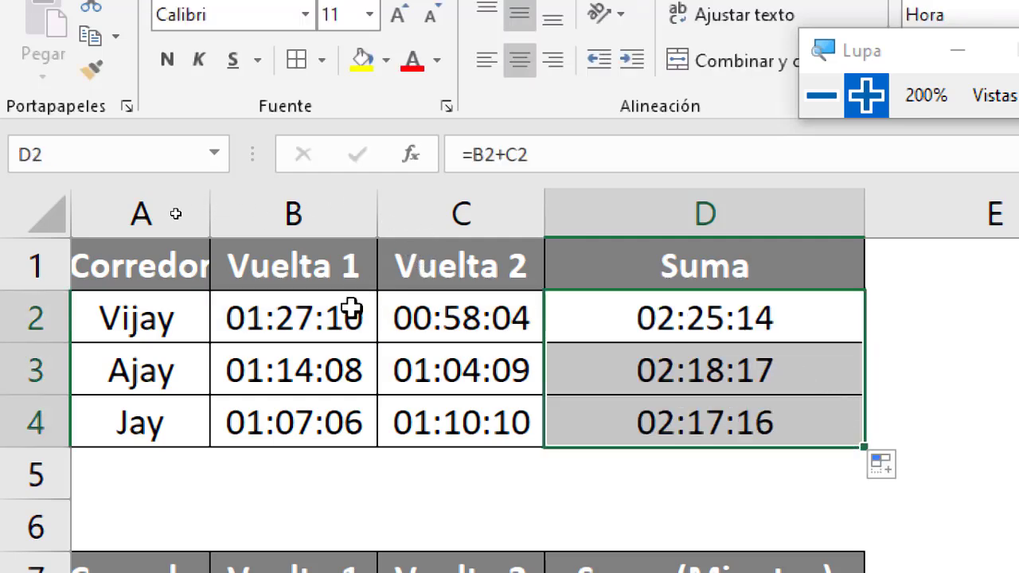
Step: Check the lap times and the copied formulas in D2 and D3, then select D2:D4
{"action": "left_click", "coordinate": [625, 326]}
{"action": "left_click", "coordinate": [372, 315]}
{"action": "left_click", "coordinate": [401, 326]}
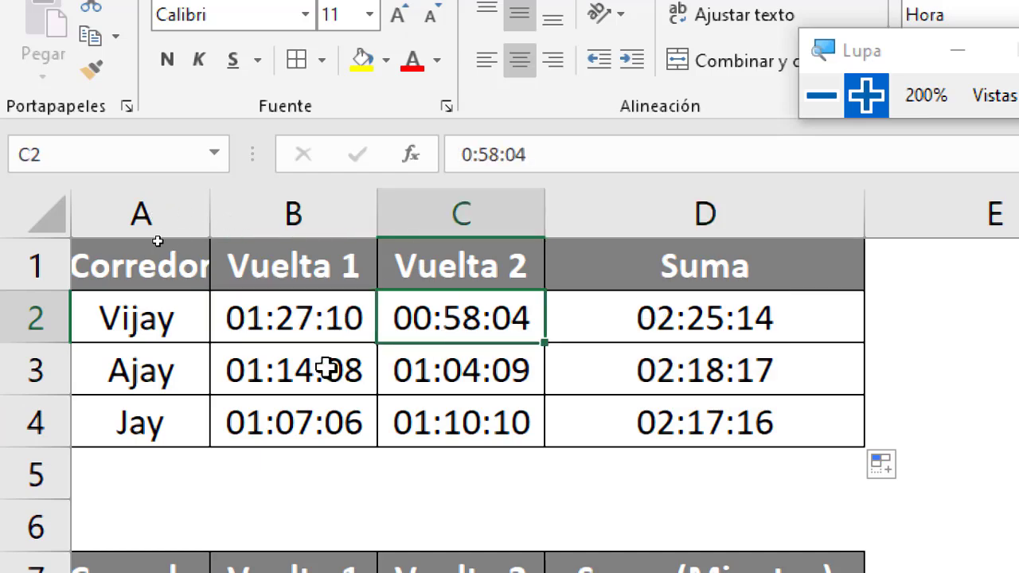
{"action": "left_click", "coordinate": [326, 364]}
{"action": "left_click", "coordinate": [439, 421]}
{"action": "left_click", "coordinate": [307, 417]}
{"action": "left_click", "coordinate": [689, 358]}
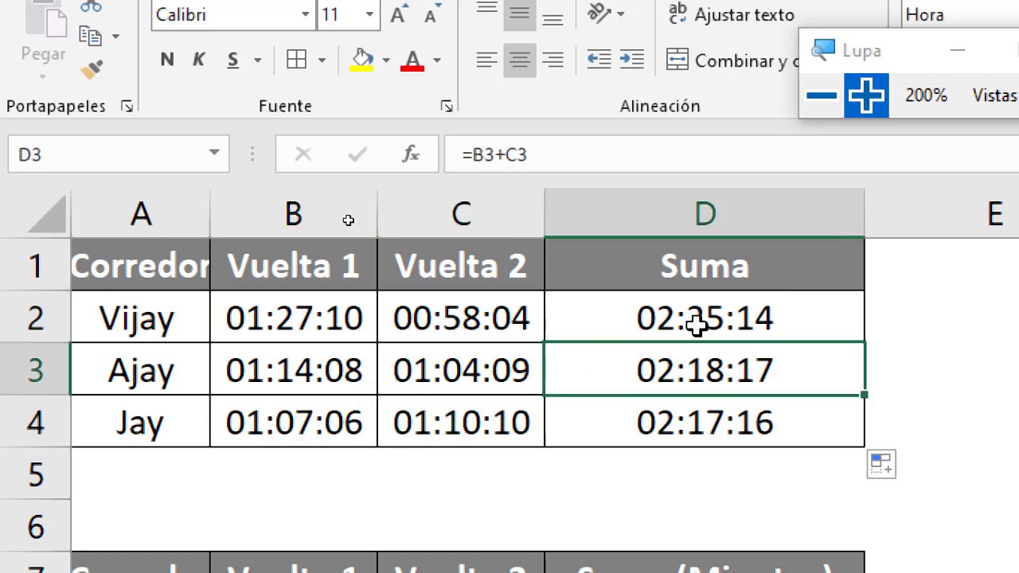
{"action": "left_click", "coordinate": [697, 322]}
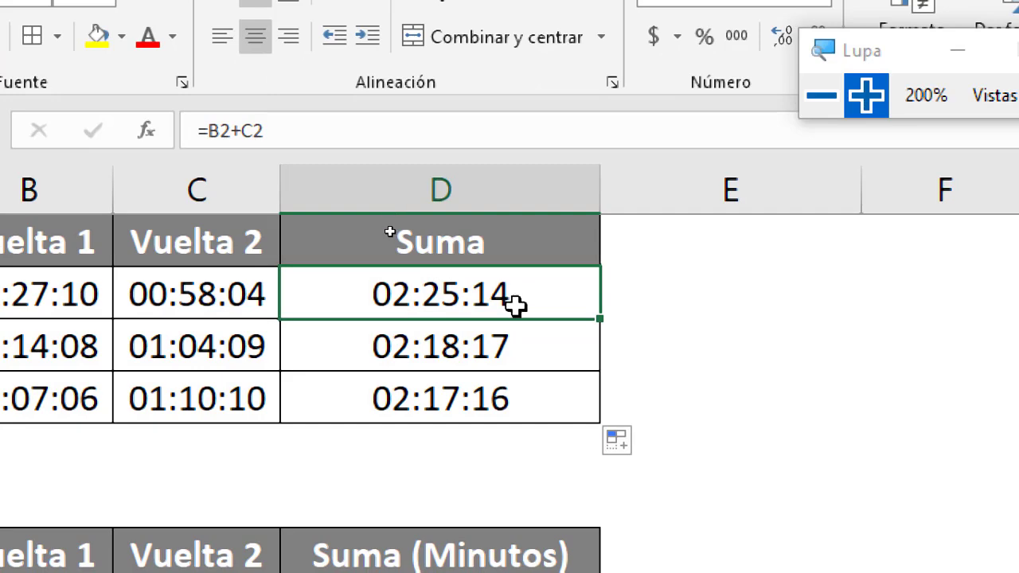
{"action": "left_click_drag", "start_coordinate": [518, 303], "coordinate": [512, 391]}
Step: Open Formato de celdas for the three sums, close it unchanged, and reselect D2:D4
{"action": "right_click", "coordinate": [475, 309]}
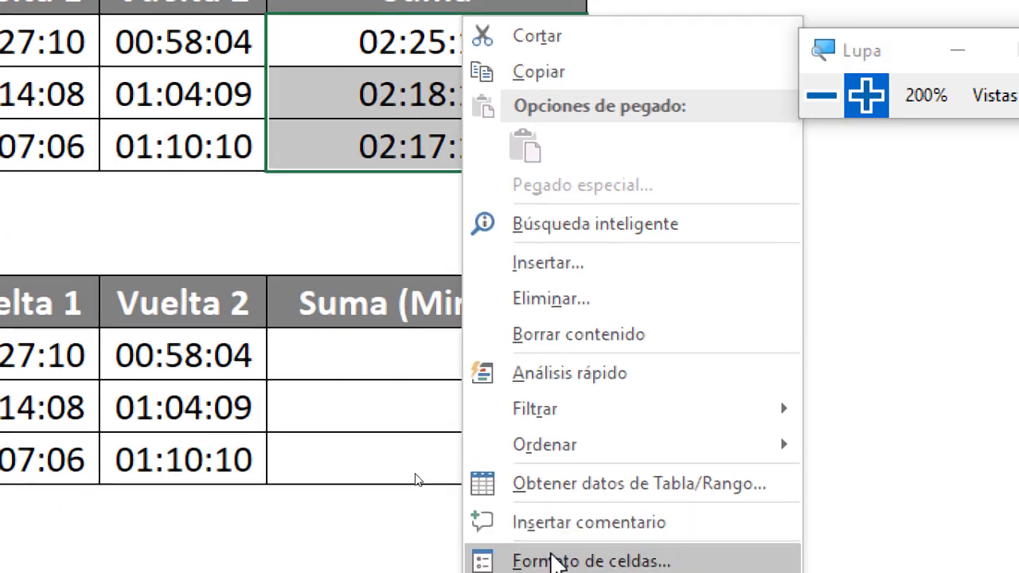
{"action": "left_click", "coordinate": [557, 564]}
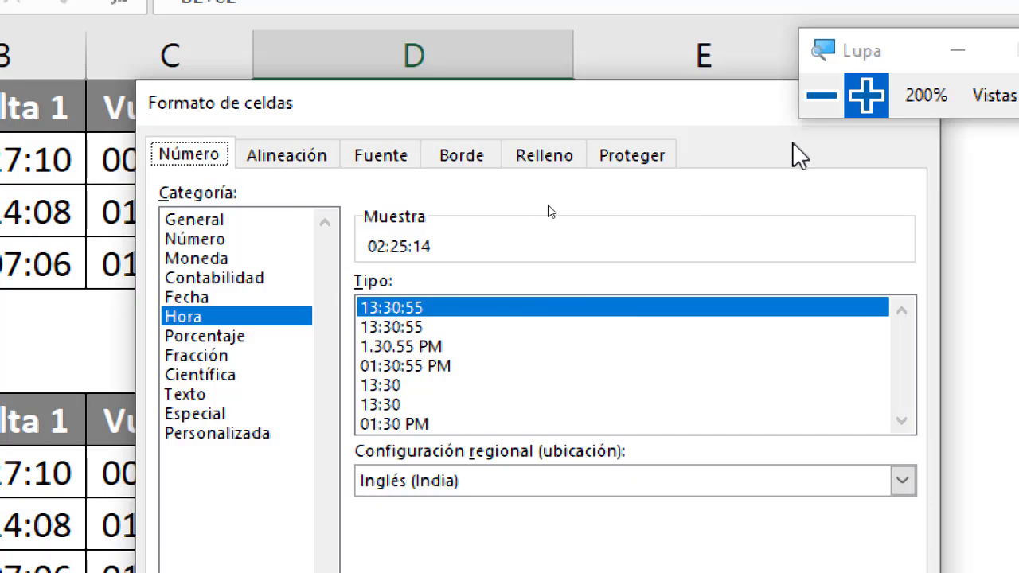
{"action": "left_click", "coordinate": [821, 97]}
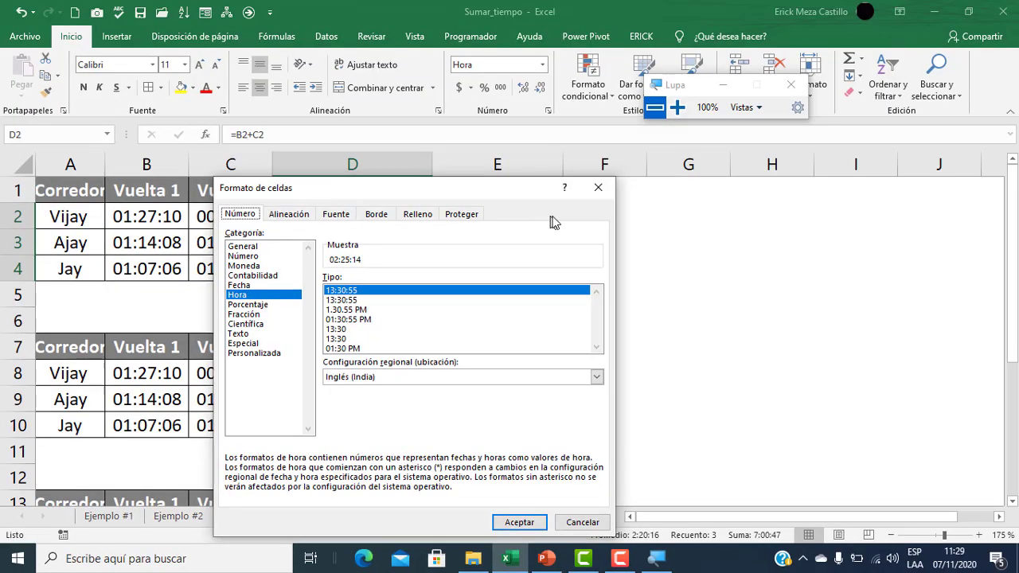
{"action": "left_click", "coordinate": [605, 189]}
{"action": "left_click", "coordinate": [677, 106]}
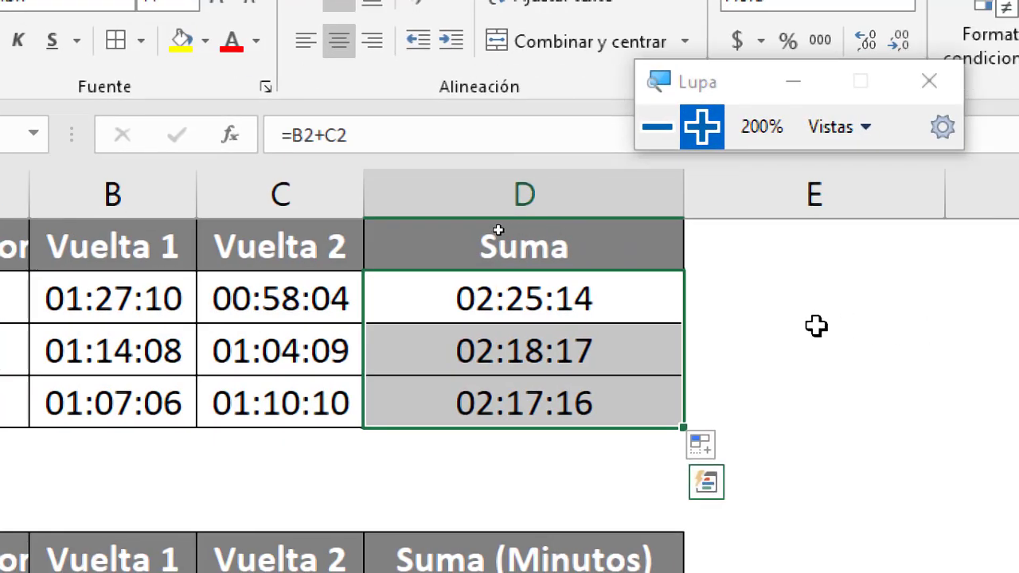
{"action": "left_click", "coordinate": [814, 326]}
{"action": "left_click", "coordinate": [628, 306]}
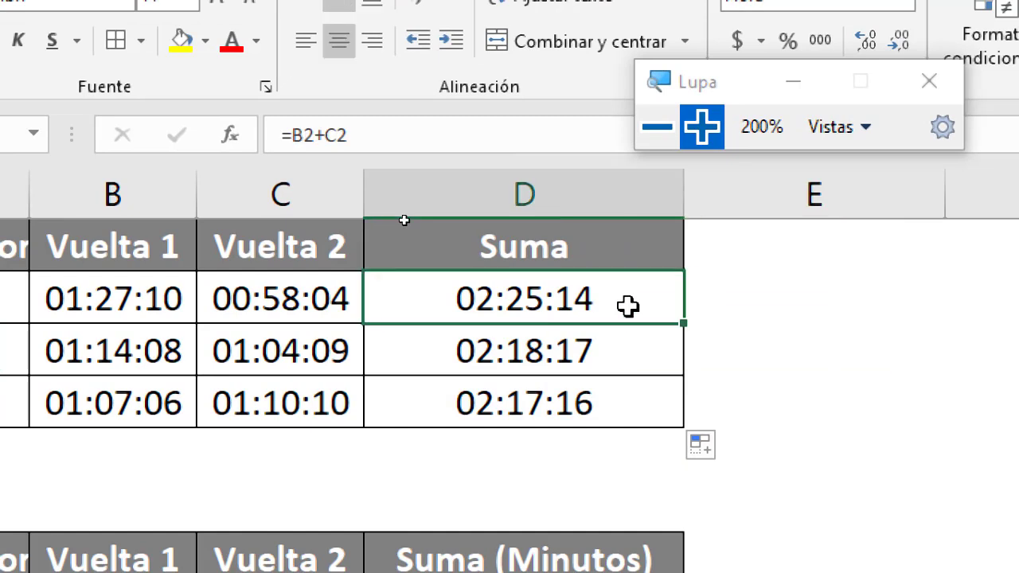
{"action": "mouse_move", "coordinate": [628, 306]}
{"action": "left_mouse_down"}
{"action": "mouse_move", "coordinate": [610, 387]}
{"action": "mouse_move", "coordinate": [673, 405]}
{"action": "left_mouse_up"}
Step: Edit the D1 header so it reads 'Suma (Horas)'
{"action": "left_click", "coordinate": [613, 232]}
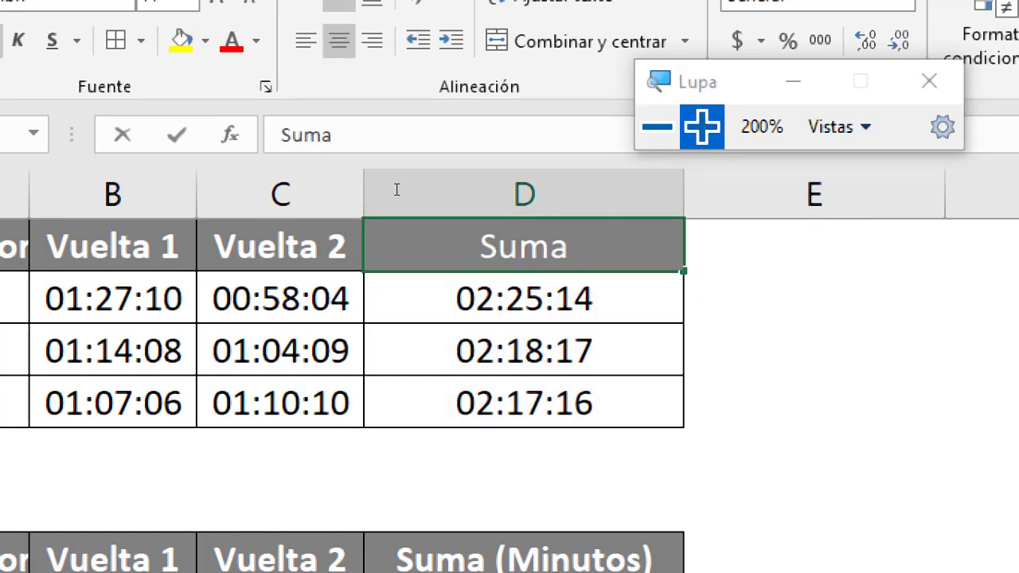
{"action": "double_click", "coordinate": [395, 194]}
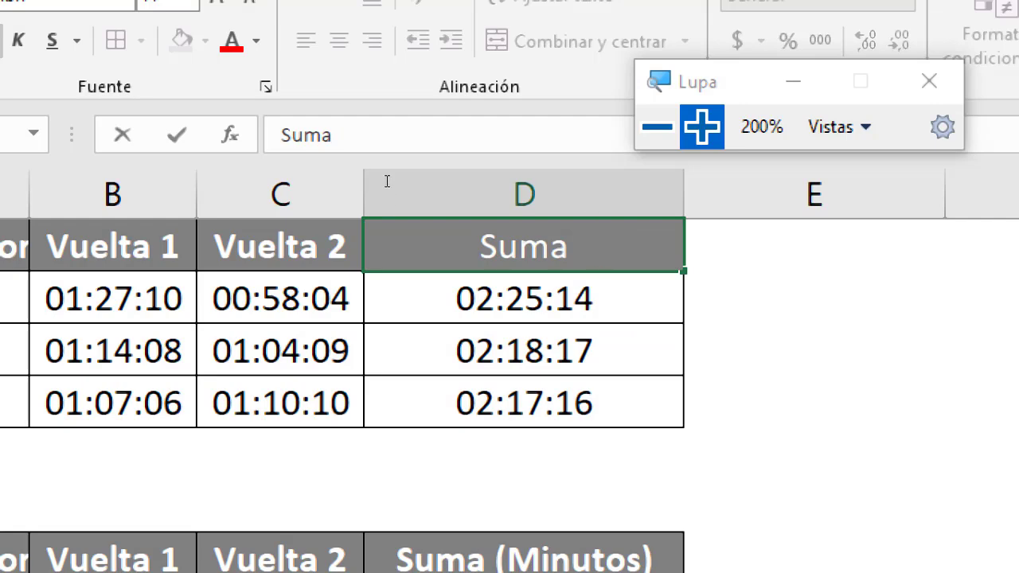
{"action": "left_click", "coordinate": [665, 131]}
{"action": "left_click", "coordinate": [470, 230]}
{"action": "double_click", "coordinate": [402, 187]}
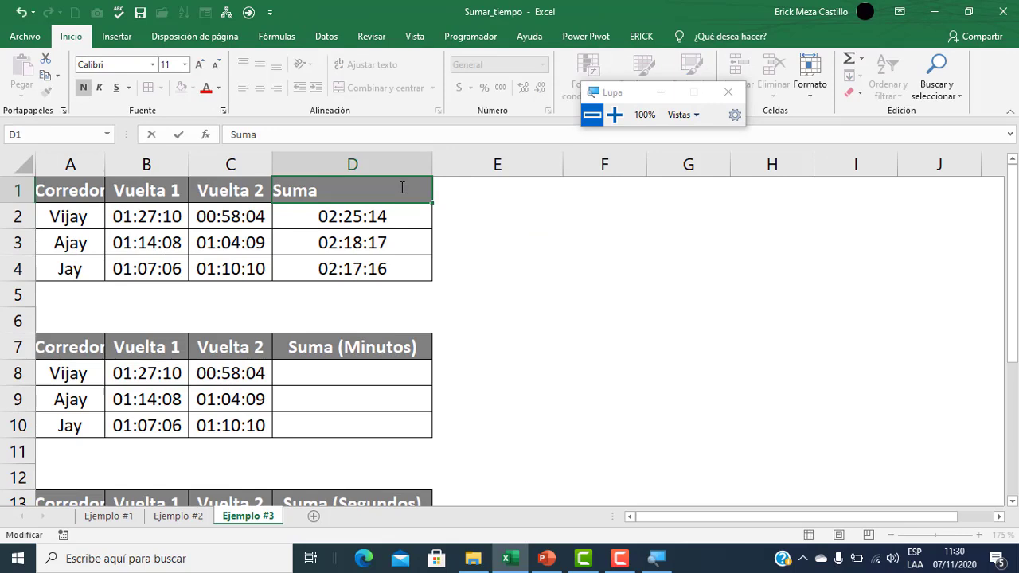
{"action": "type", "text": " (Horas)"}
{"action": "key", "text": "Return"}
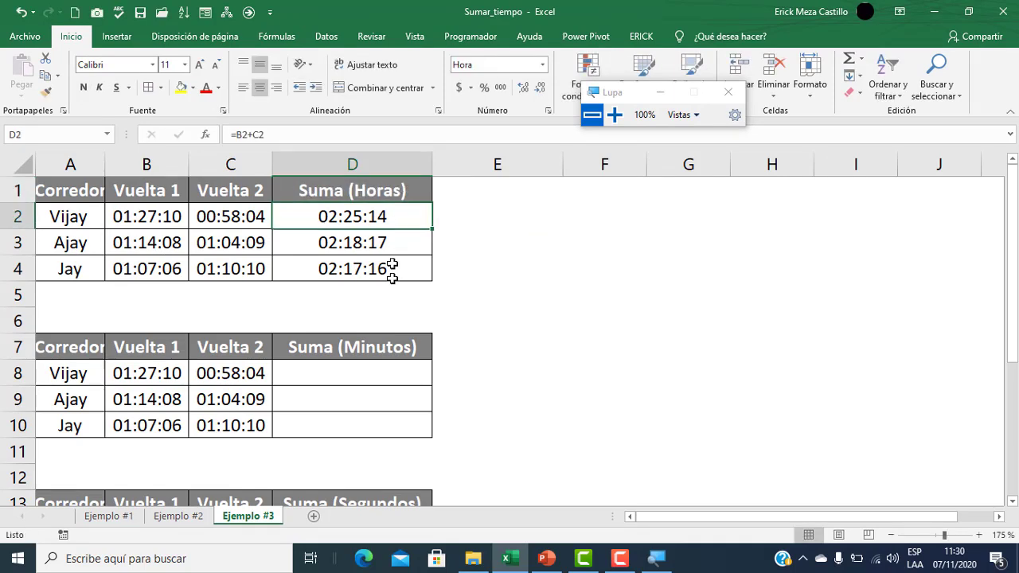
Step: Scroll down and back up the sheet, ending on the first sum in D2
{"action": "scroll", "coordinate": [364, 350], "scroll_direction": "down", "scroll_amount": 1}
{"action": "scroll", "coordinate": [359, 378], "scroll_direction": "down", "scroll_amount": 1}
{"action": "scroll", "coordinate": [359, 351], "scroll_direction": "up", "scroll_amount": 2}
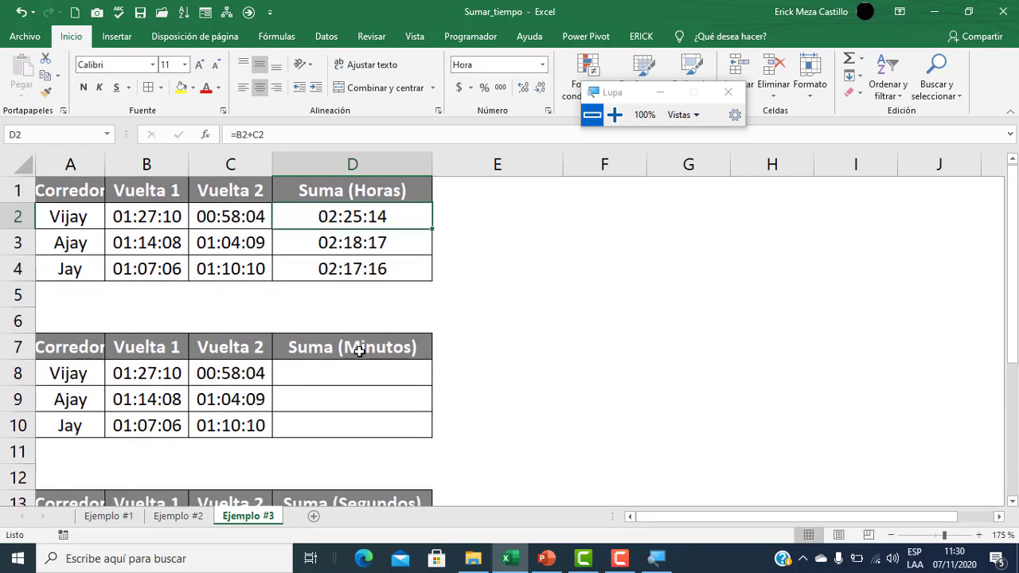
{"action": "left_click", "coordinate": [443, 269]}
{"action": "scroll", "coordinate": [382, 234], "scroll_direction": "up", "scroll_amount": 2}
{"action": "scroll", "coordinate": [379, 228], "scroll_direction": "up", "scroll_amount": 1}
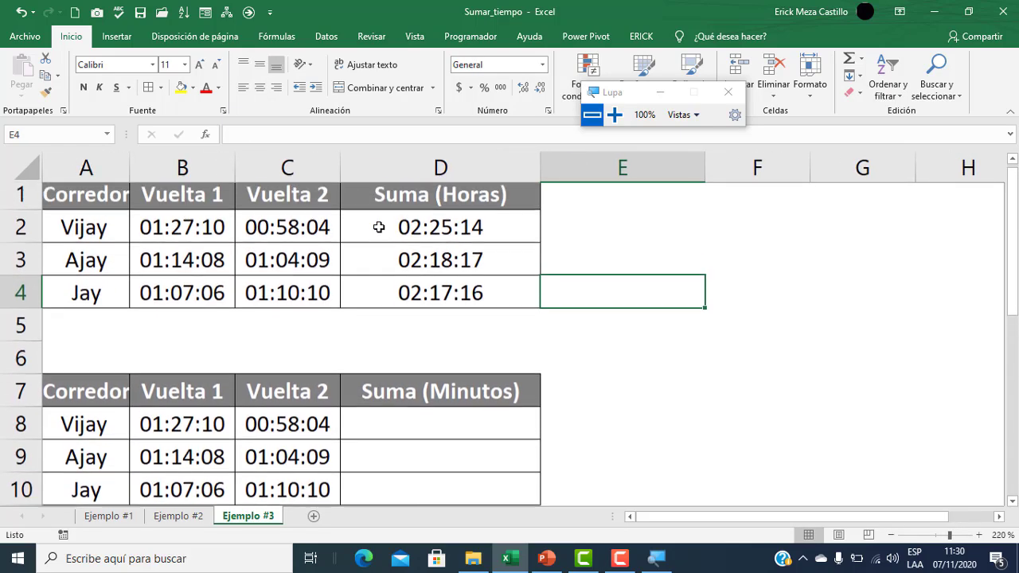
{"action": "left_click", "coordinate": [451, 233]}
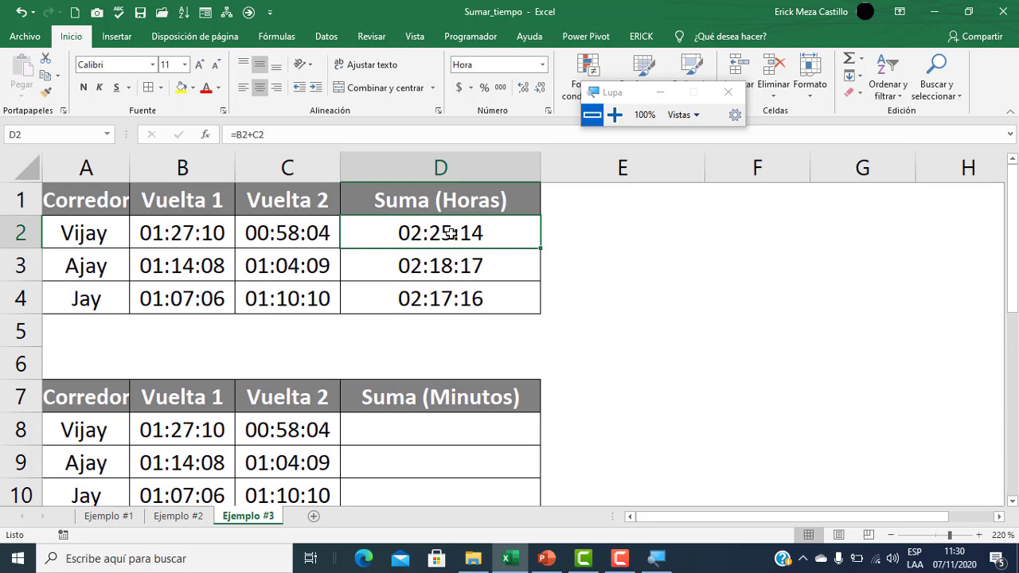
Step: Give D2:D4 the custom [hh] format in Formato de celdas > Personalizada
{"action": "left_click_drag", "start_coordinate": [451, 232], "coordinate": [451, 291]}
{"action": "key", "text": "ctrl+1"}
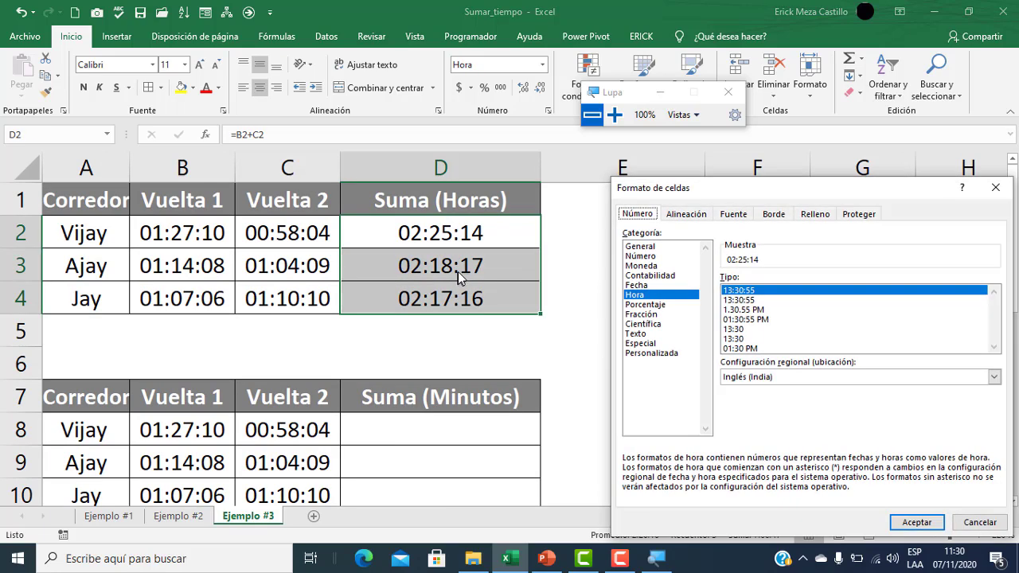
{"action": "left_click", "coordinate": [995, 187]}
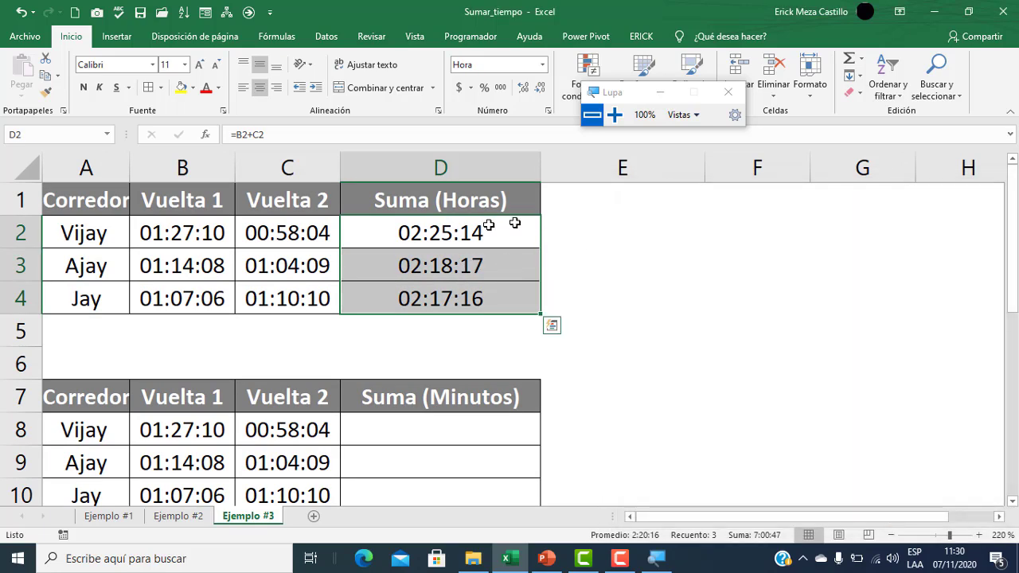
{"action": "right_click", "coordinate": [489, 239]}
{"action": "left_click", "coordinate": [550, 476]}
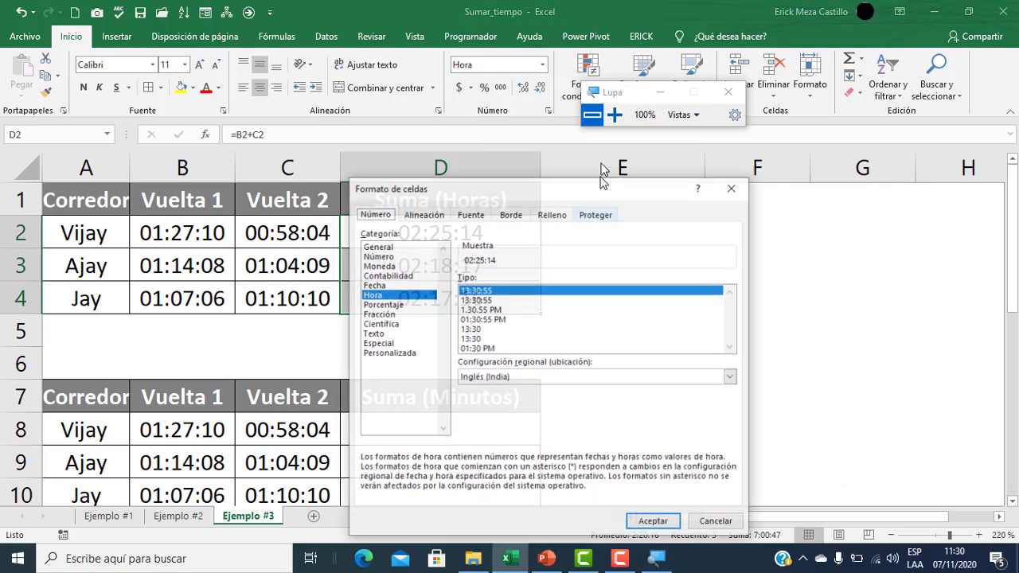
{"action": "left_click", "coordinate": [613, 116]}
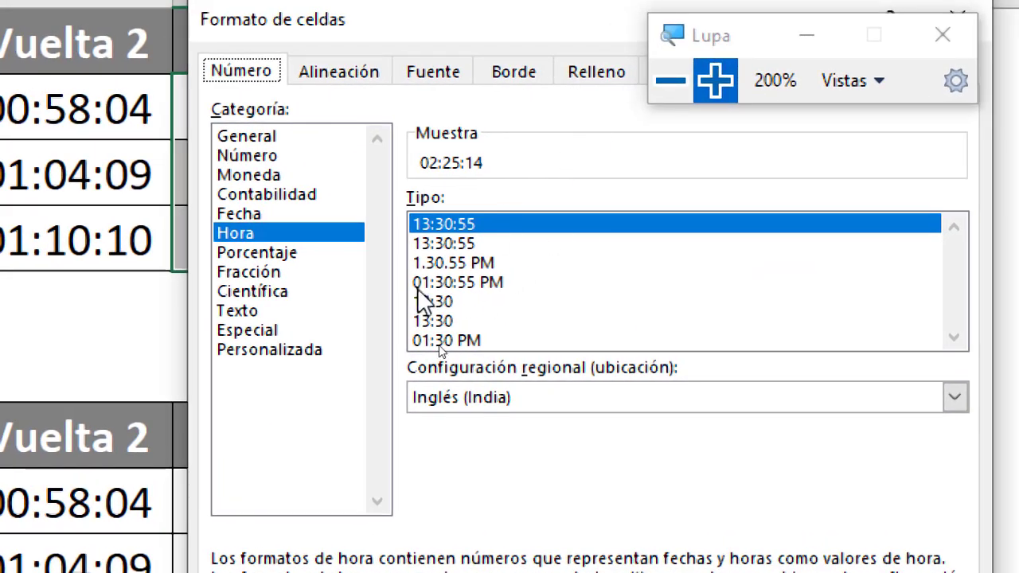
{"action": "left_click", "coordinate": [315, 339]}
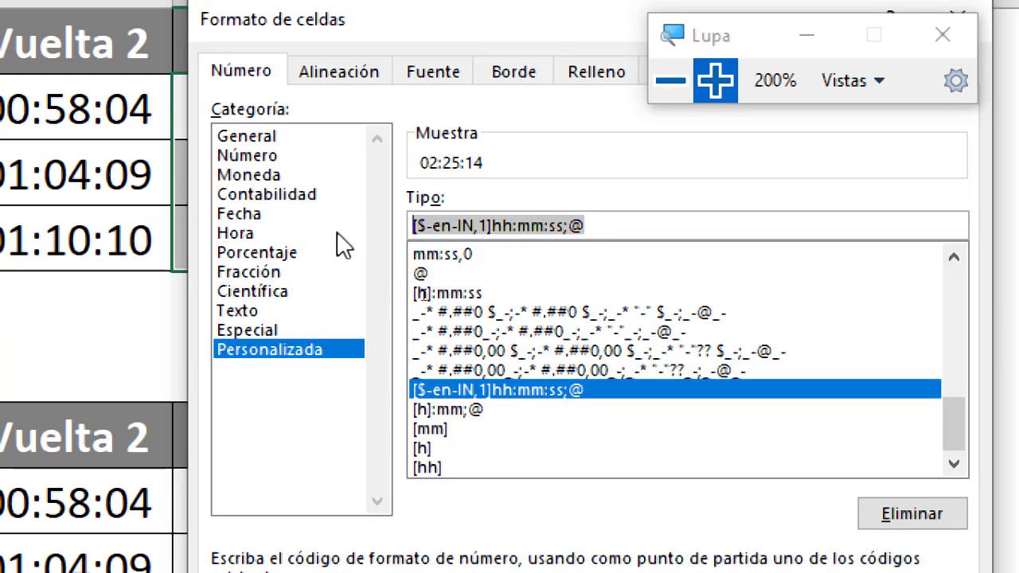
{"action": "type", "text": "[h"}
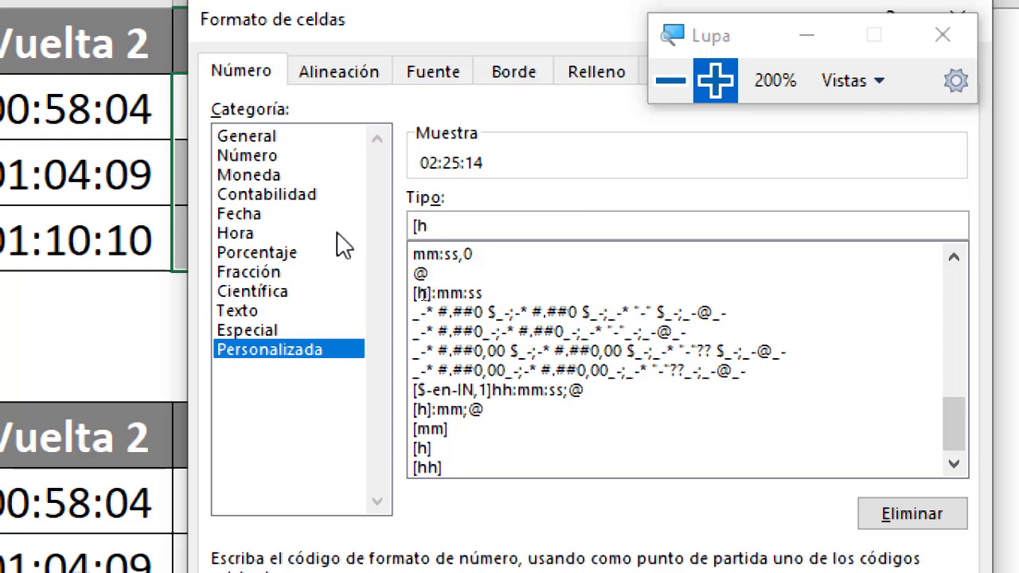
{"action": "type", "text": "]"}
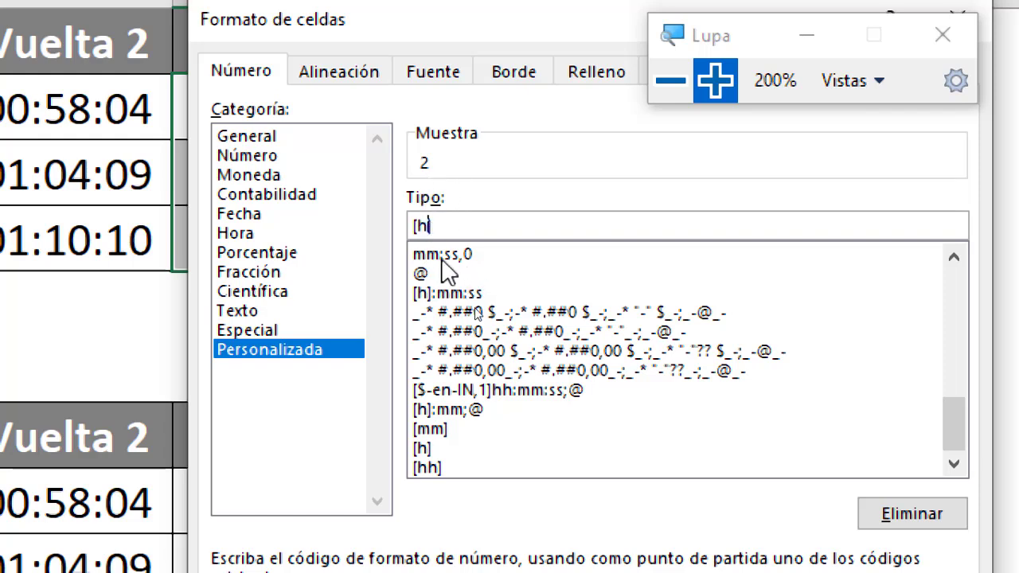
{"action": "left_click", "coordinate": [419, 227]}
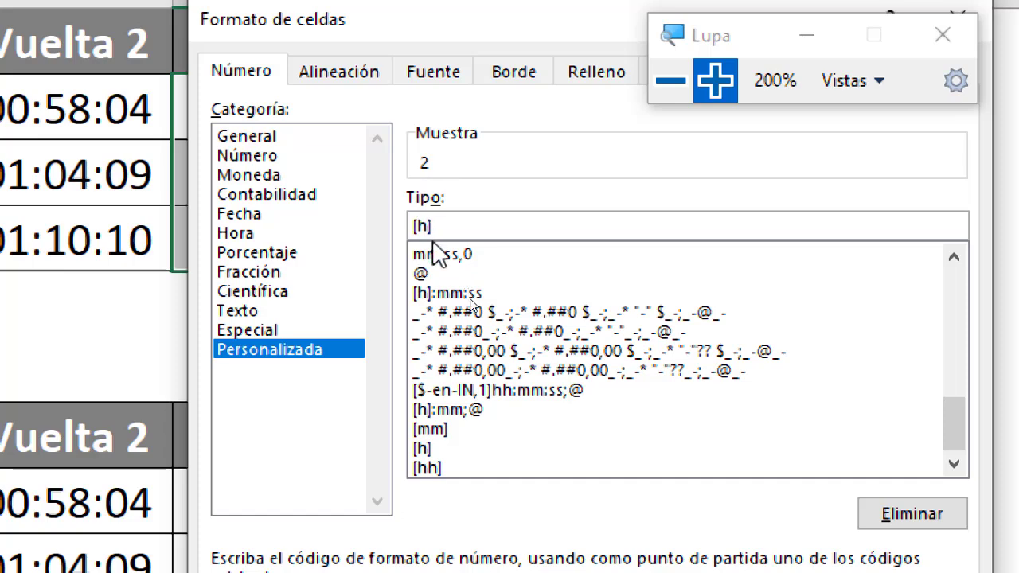
{"action": "type", "text": "h"}
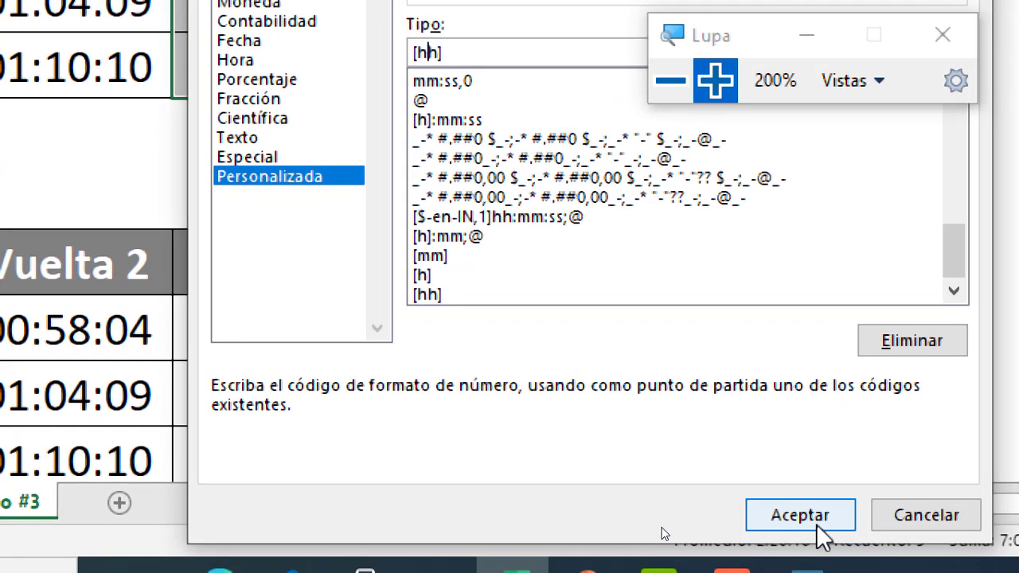
{"action": "left_click", "coordinate": [820, 525]}
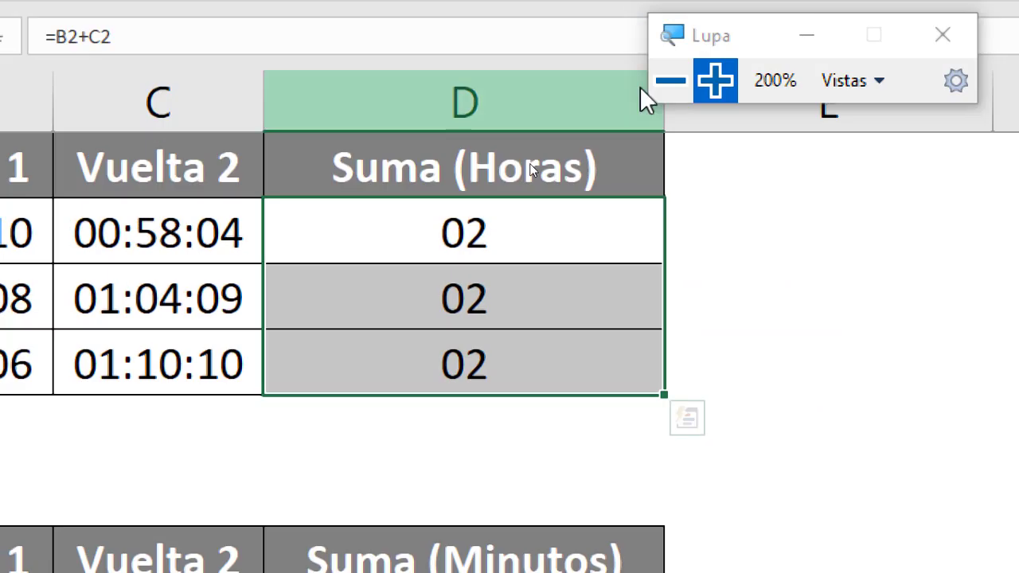
{"action": "left_click", "coordinate": [675, 94]}
Step: Compare the hour sums with the lap times in B2, C3 and B3
{"action": "left_click", "coordinate": [438, 298]}
{"action": "left_click", "coordinate": [215, 239]}
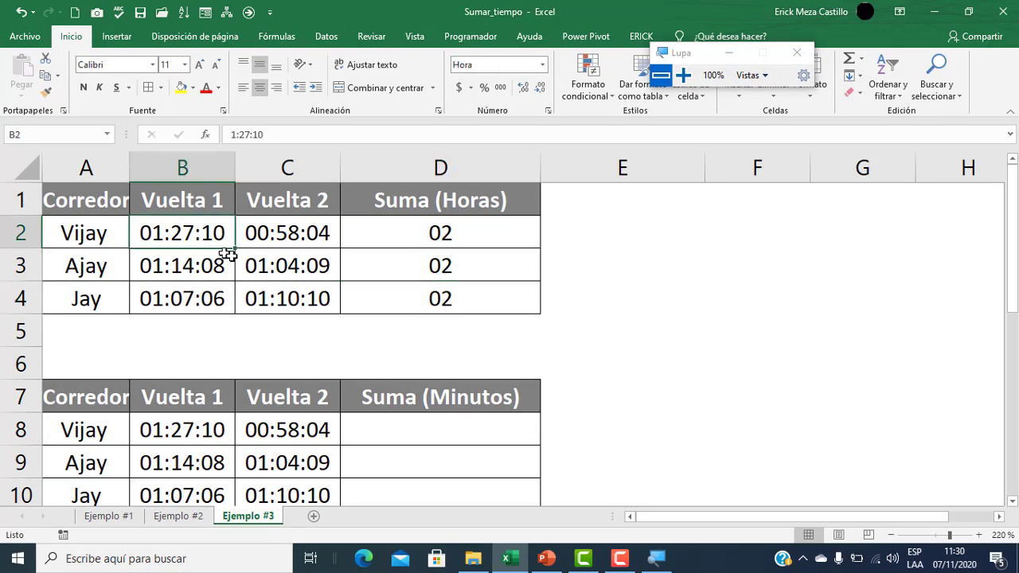
{"action": "left_click", "coordinate": [242, 271]}
{"action": "left_click", "coordinate": [248, 303]}
{"action": "left_click", "coordinate": [273, 257]}
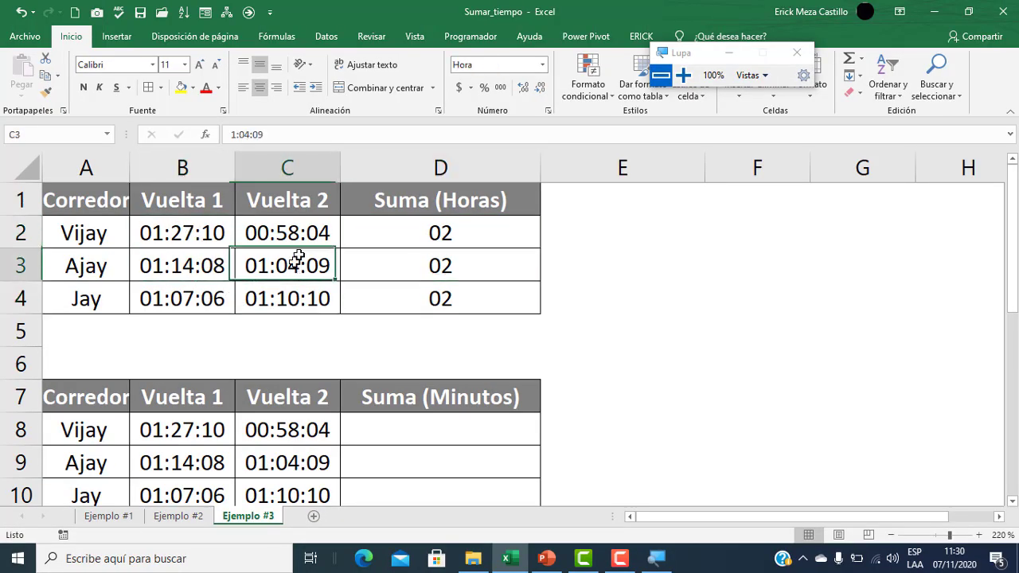
{"action": "key", "text": "Down"}
{"action": "left_click", "coordinate": [215, 275]}
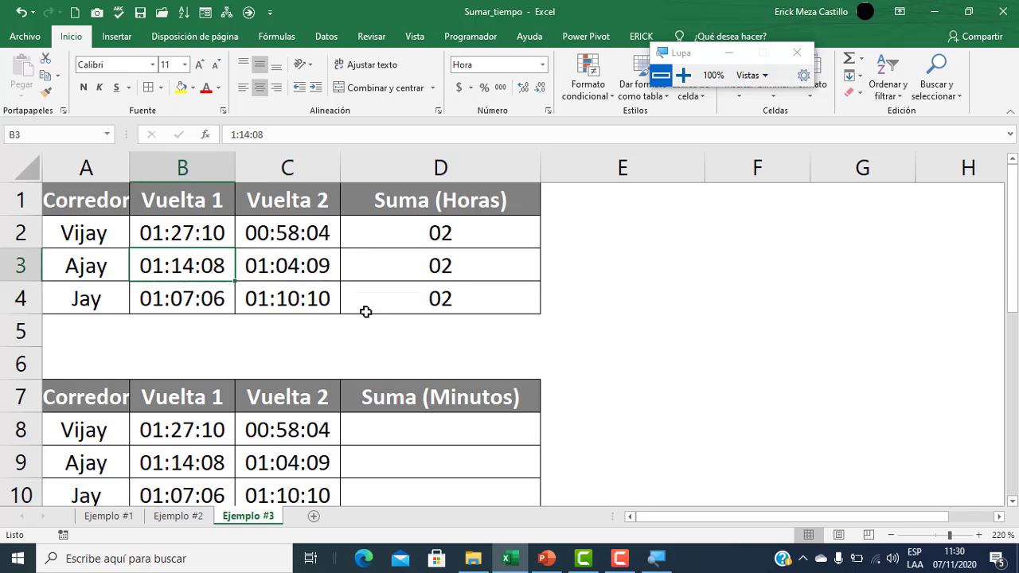
{"action": "scroll", "coordinate": [420, 337], "scroll_direction": "down", "scroll_amount": 1}
Step: Enter =B8+C8 in D8 and fill it down to D10
{"action": "left_click", "coordinate": [432, 334]}
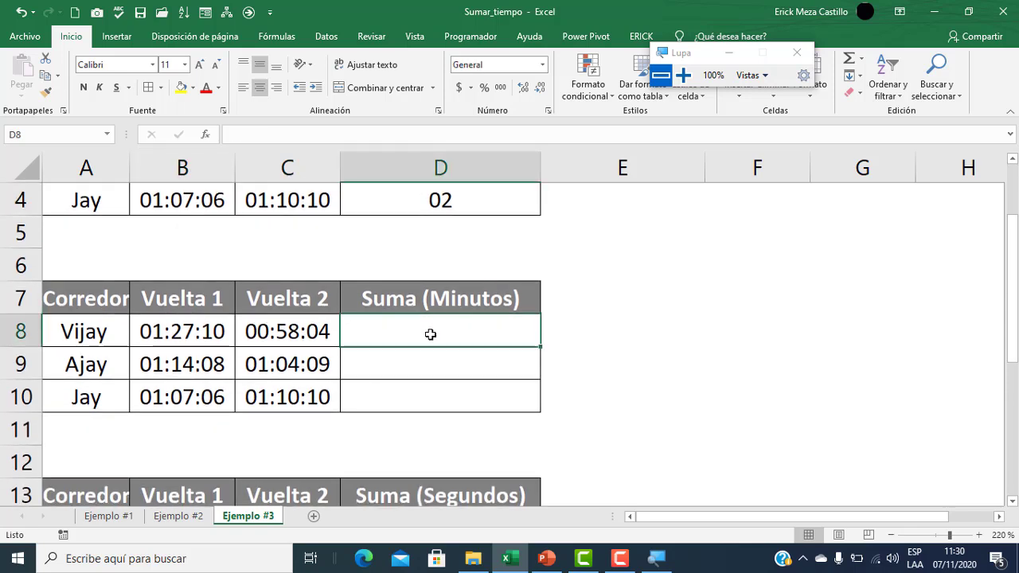
{"action": "type", "text": "=suma"}
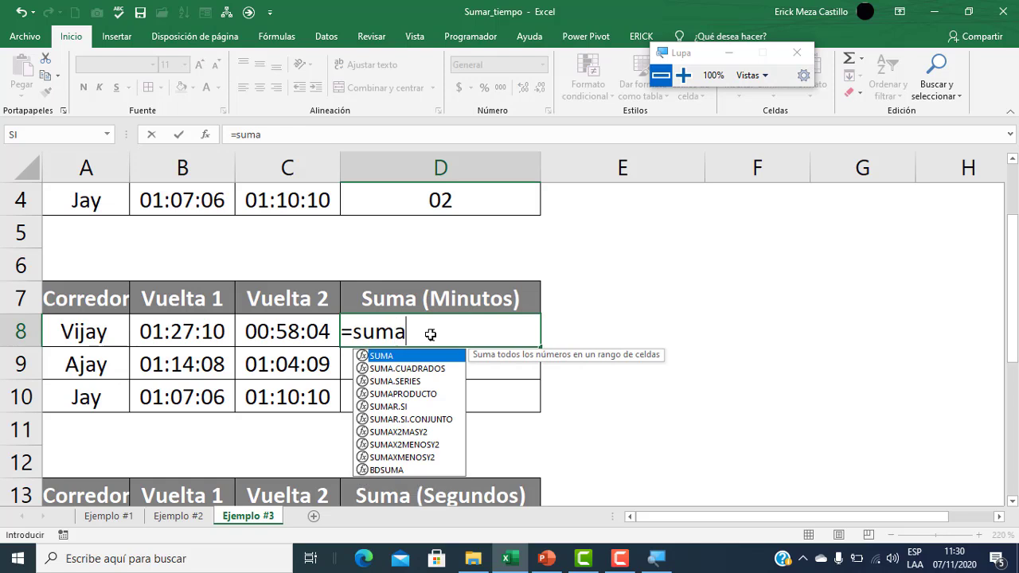
{"action": "double_click", "coordinate": [450, 368]}
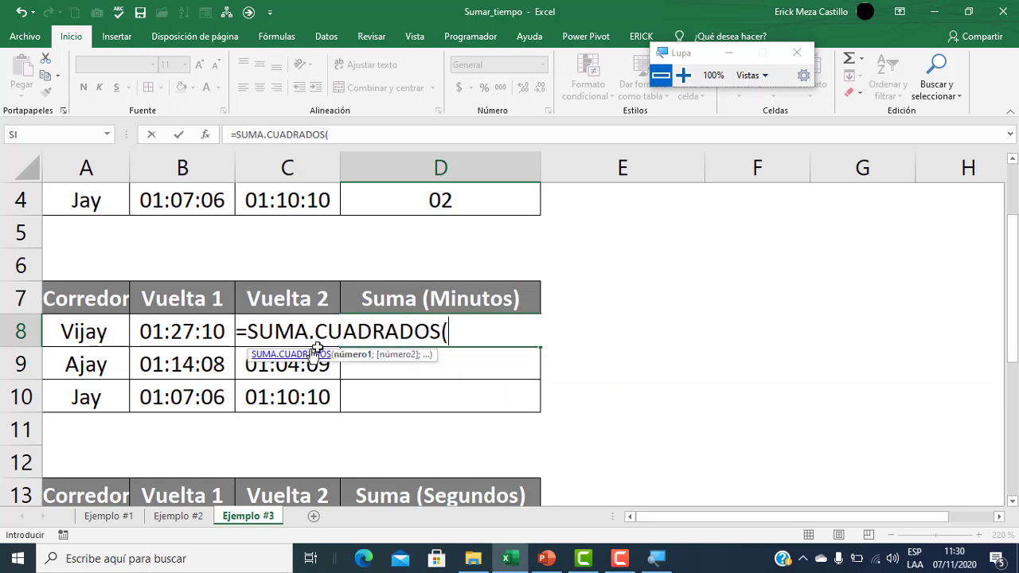
{"action": "key", "text": "Escape"}
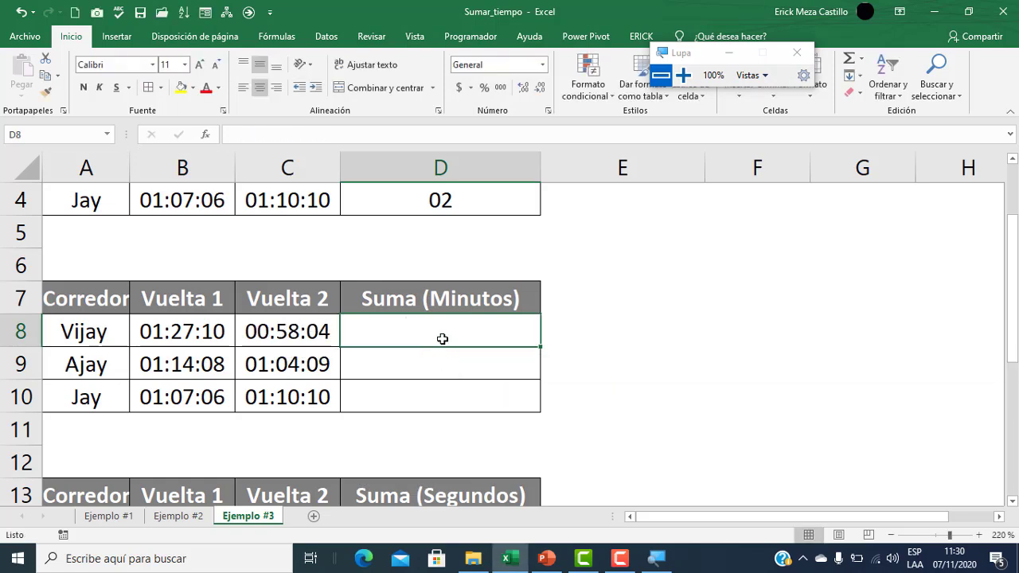
{"action": "type", "text": "="}
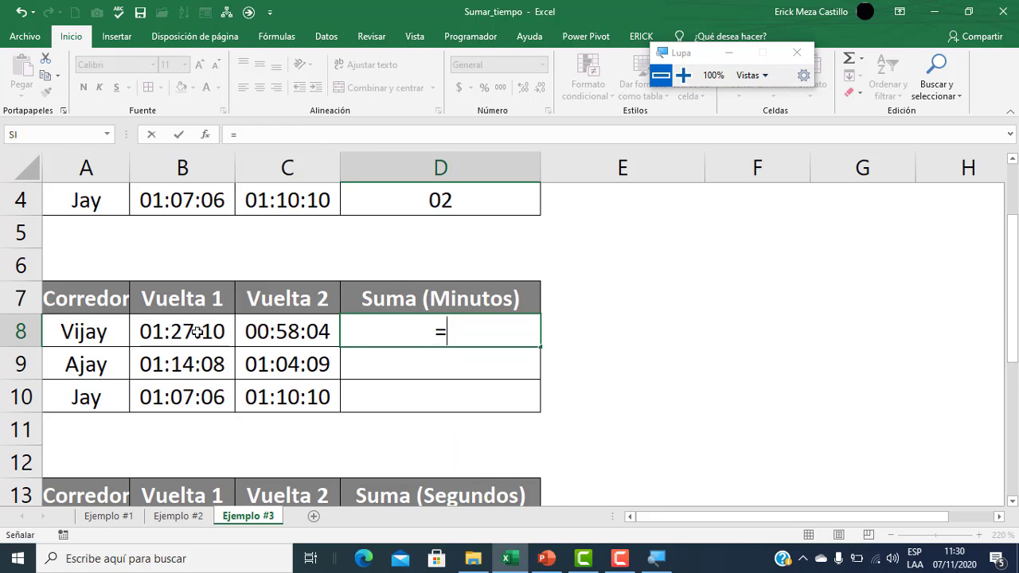
{"action": "left_click", "coordinate": [197, 333]}
{"action": "type", "text": "+"}
{"action": "left_click", "coordinate": [301, 333]}
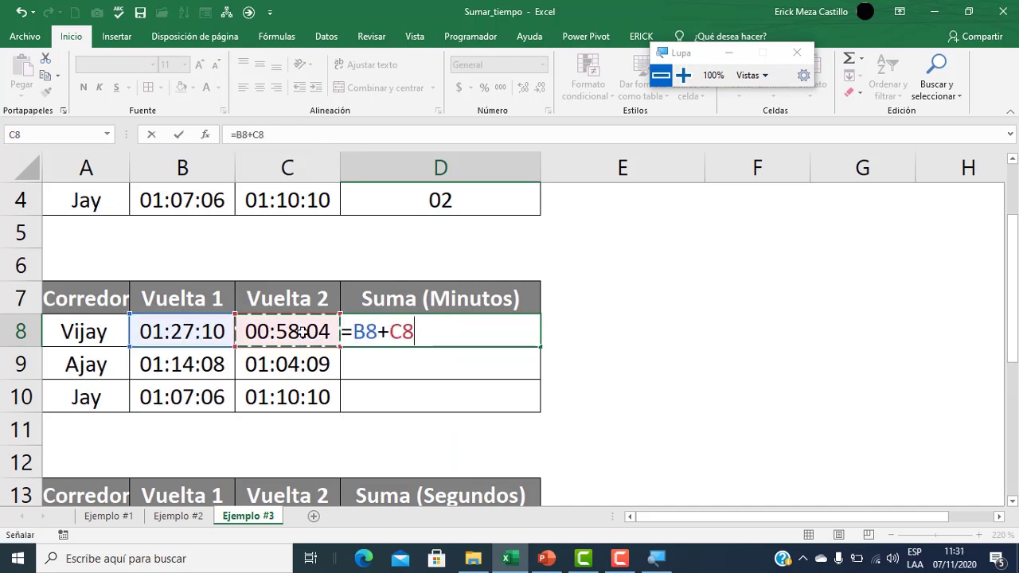
{"action": "key", "text": "Return"}
{"action": "left_click", "coordinate": [421, 334]}
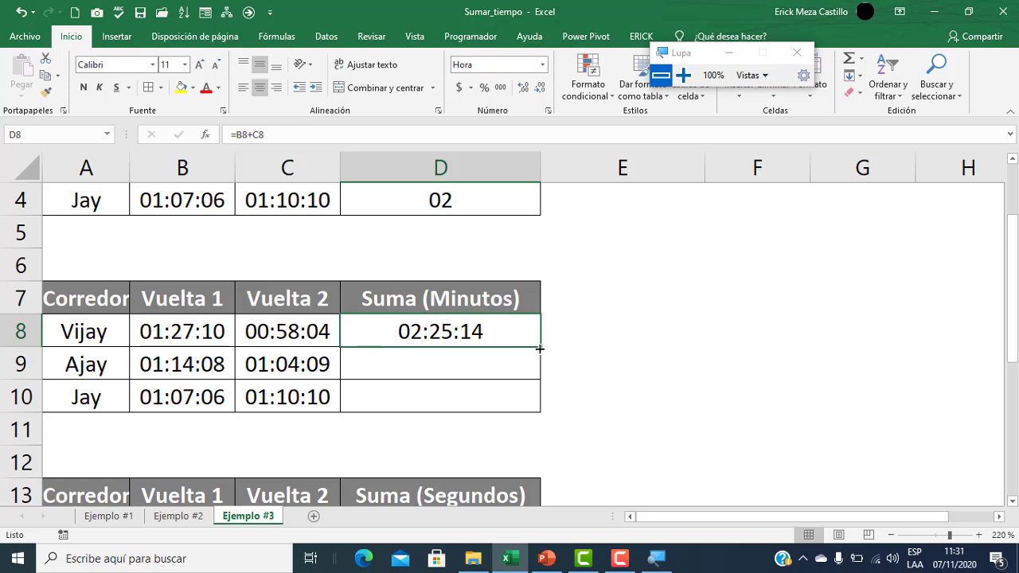
{"action": "left_click_drag", "start_coordinate": [540, 347], "coordinate": [537, 413]}
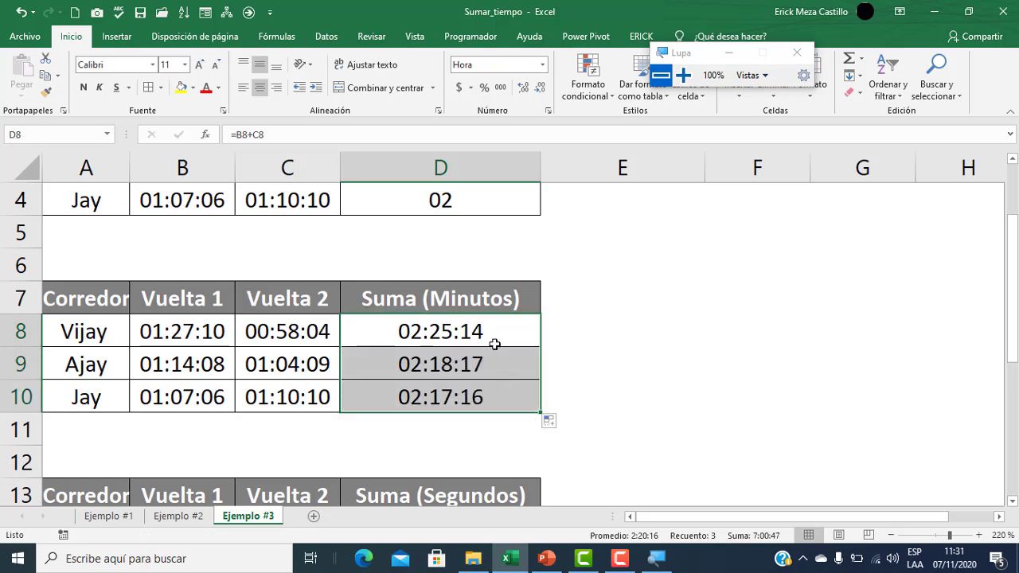
Step: Apply the custom [mm] format to D8:D10 so they show 145, 138 and 137
{"action": "left_click", "coordinate": [488, 328]}
{"action": "left_click_drag", "start_coordinate": [488, 327], "coordinate": [484, 391]}
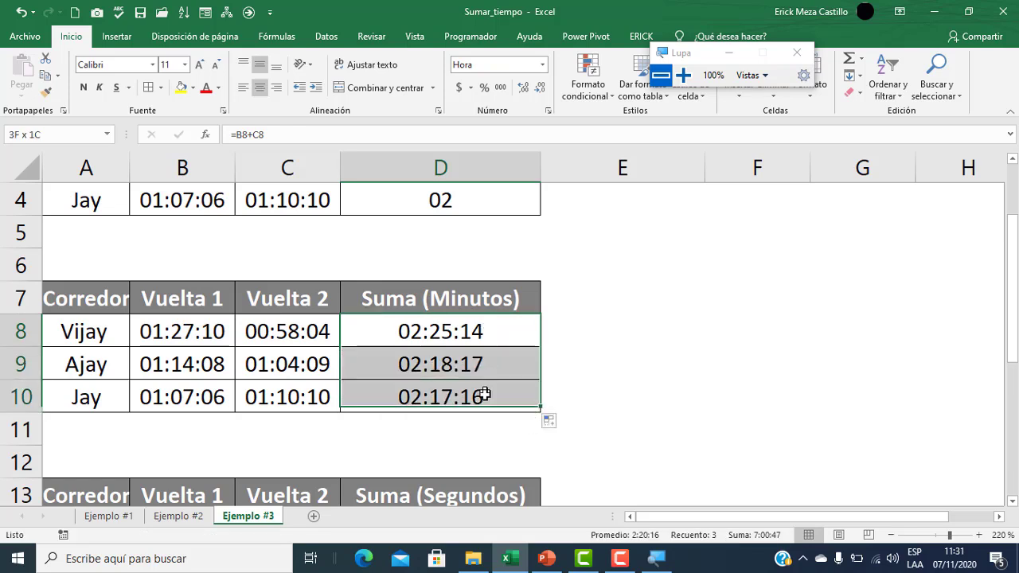
{"action": "right_click", "coordinate": [468, 350]}
{"action": "left_click", "coordinate": [534, 284]}
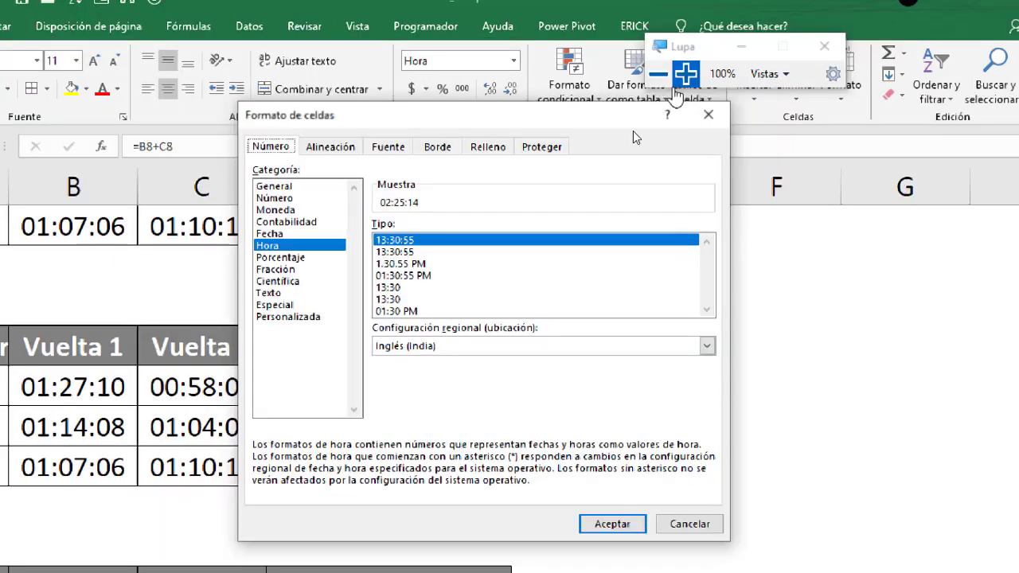
{"action": "key", "text": "super+plus"}
{"action": "left_click", "coordinate": [359, 275]}
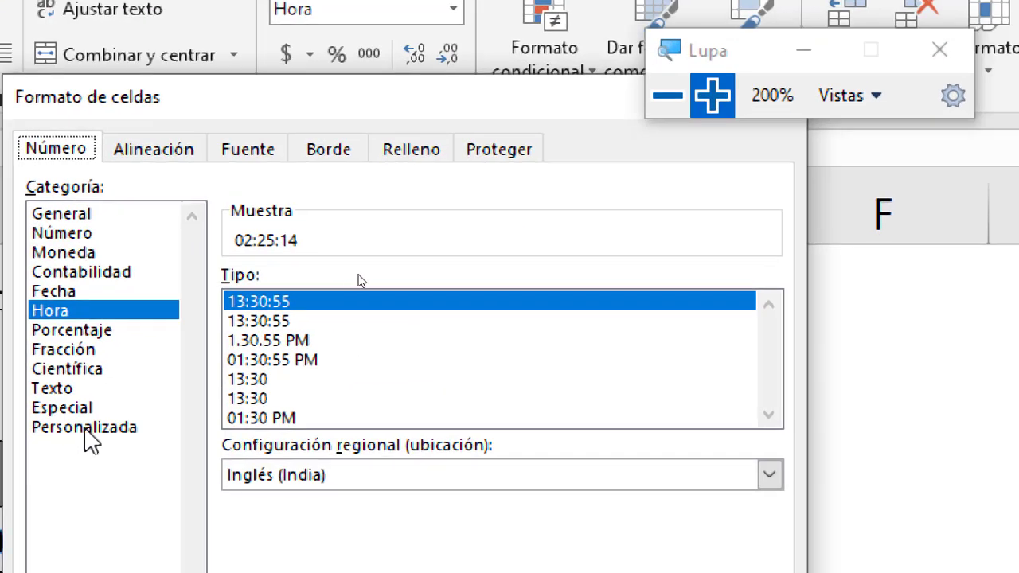
{"action": "left_click_drag", "start_coordinate": [433, 303], "coordinate": [109, 325]}
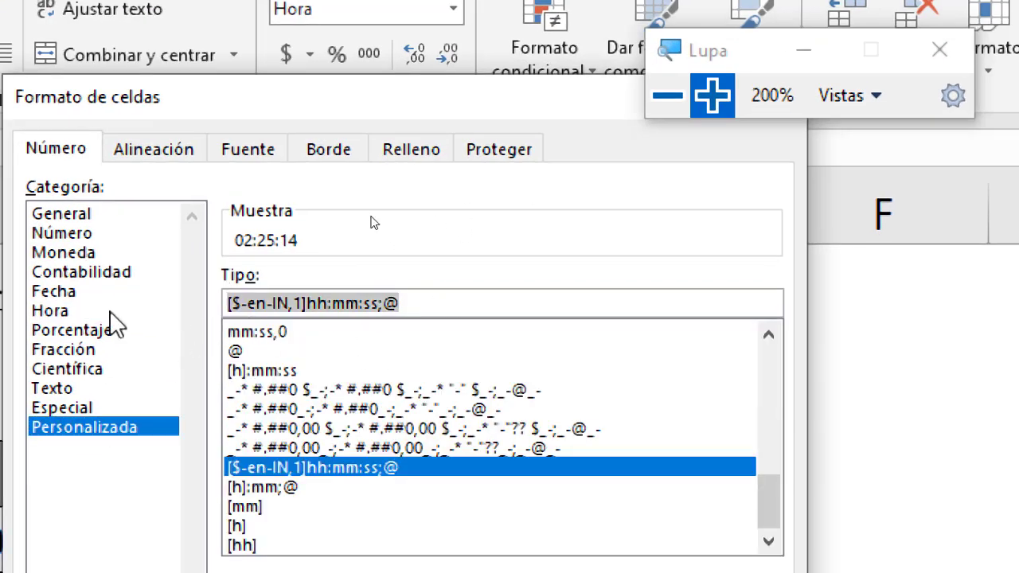
{"action": "type", "text": "[mm"}
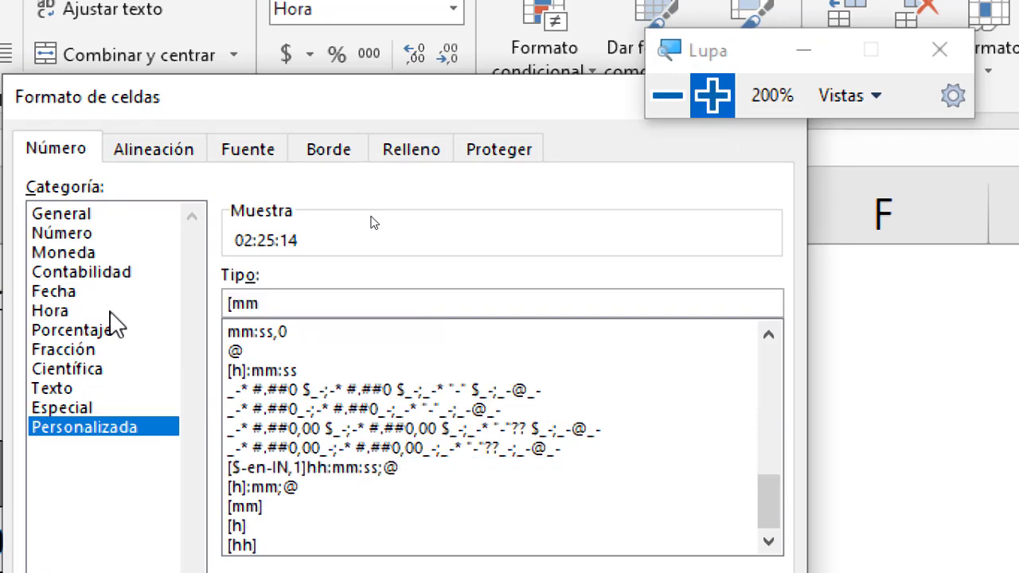
{"action": "type", "text": "]"}
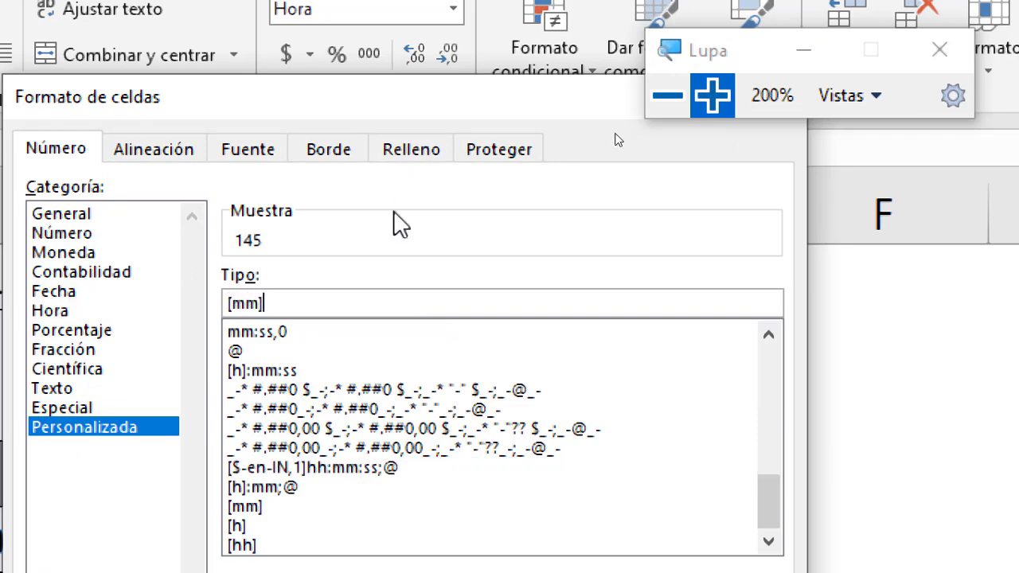
{"action": "left_click", "coordinate": [665, 99]}
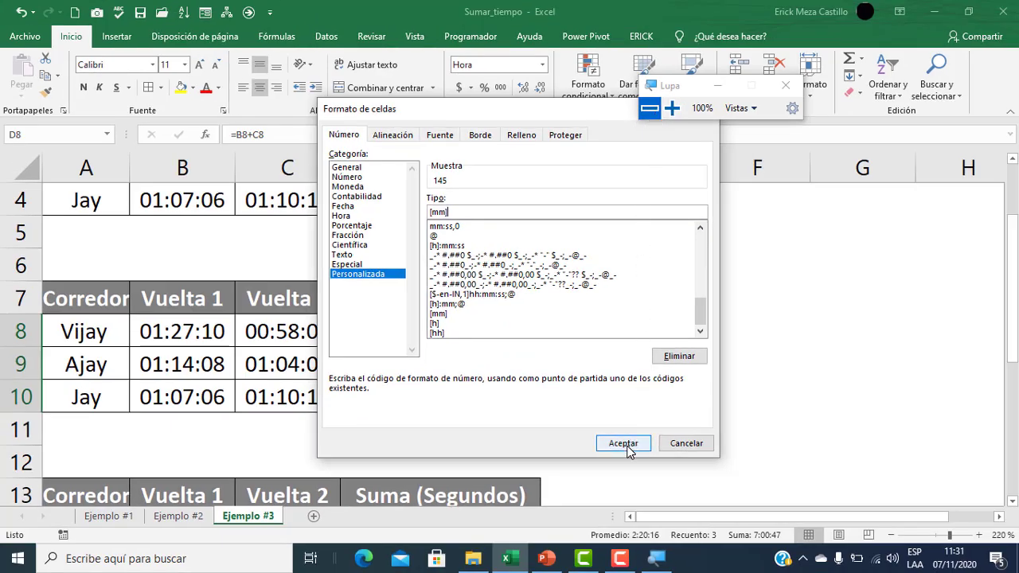
{"action": "left_click", "coordinate": [624, 443]}
{"action": "left_click", "coordinate": [610, 372]}
{"action": "left_click", "coordinate": [453, 324]}
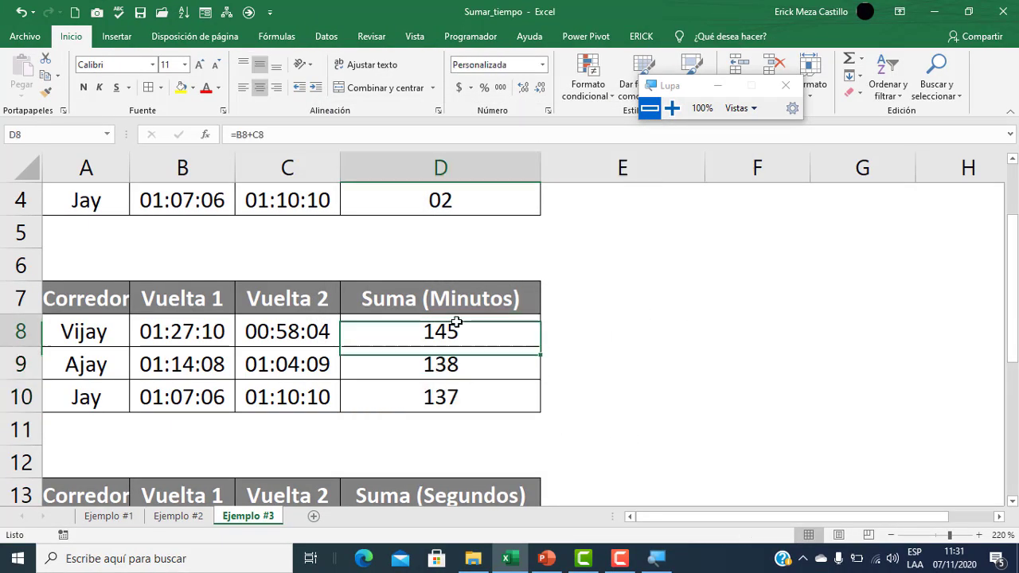
Step: Review the existing sum formulas in D9 and D10, then scroll down to the seconds table
{"action": "left_click", "coordinate": [443, 364]}
{"action": "left_click", "coordinate": [444, 396]}
{"action": "left_click", "coordinate": [444, 351]}
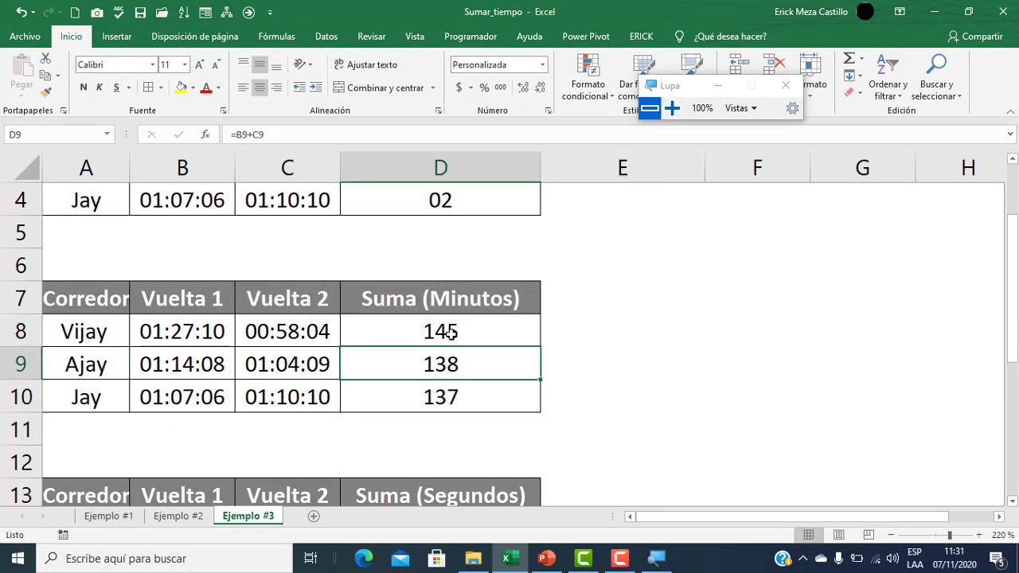
{"action": "scroll", "coordinate": [446, 334], "scroll_direction": "up", "scroll_amount": 1}
{"action": "scroll", "coordinate": [446, 334], "scroll_direction": "down", "scroll_amount": 1}
{"action": "scroll", "coordinate": [414, 366], "scroll_direction": "down", "scroll_amount": 1}
{"action": "scroll", "coordinate": [420, 362], "scroll_direction": "down", "scroll_amount": 1}
Step: Enter =B14+C14 in D14 and fill it down to D16
{"action": "left_click", "coordinate": [417, 340]}
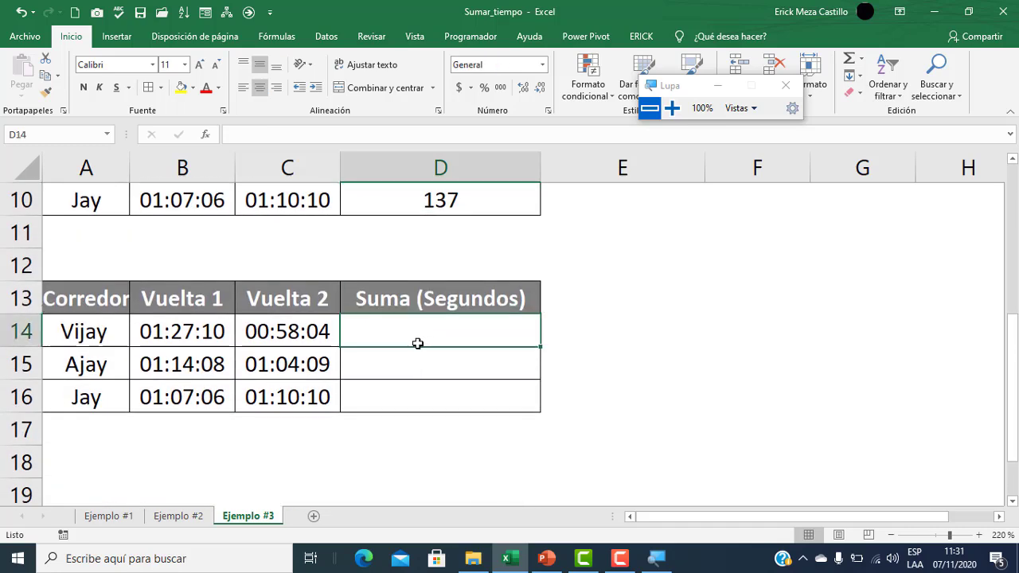
{"action": "type", "text": "="}
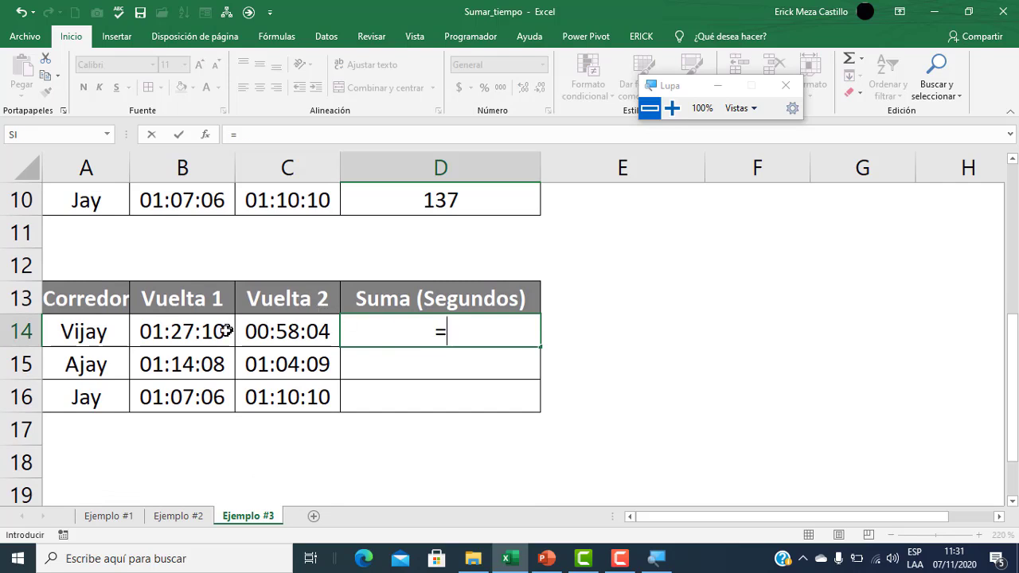
{"action": "left_click", "coordinate": [226, 331]}
{"action": "type", "text": "+"}
{"action": "left_click", "coordinate": [277, 337]}
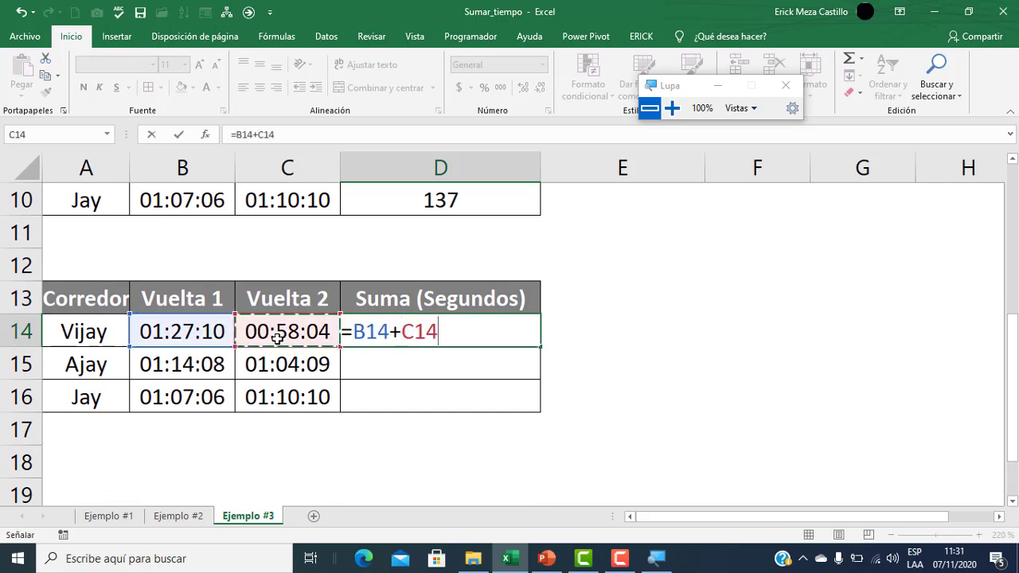
{"action": "key", "text": "Return"}
{"action": "left_click", "coordinate": [437, 336]}
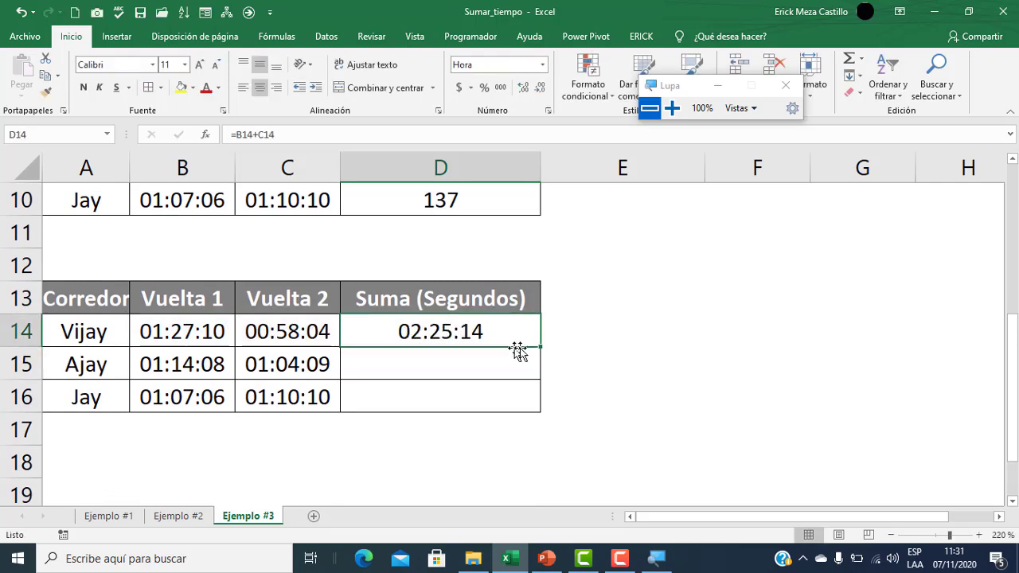
{"action": "left_click_drag", "start_coordinate": [540, 347], "coordinate": [531, 405]}
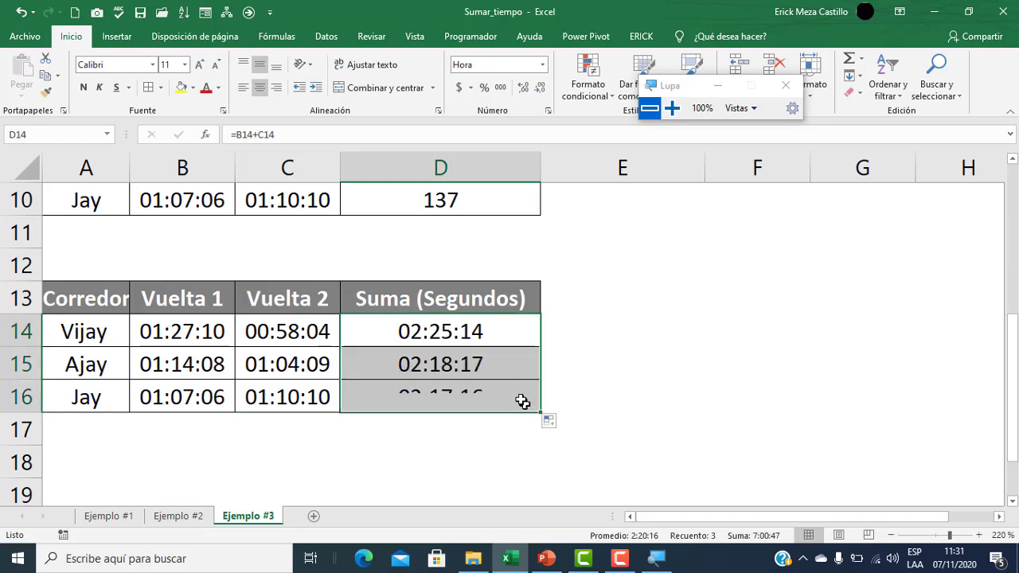
Step: Give D14:D16 the custom number format [ss] to show total seconds
{"action": "right_click", "coordinate": [480, 332]}
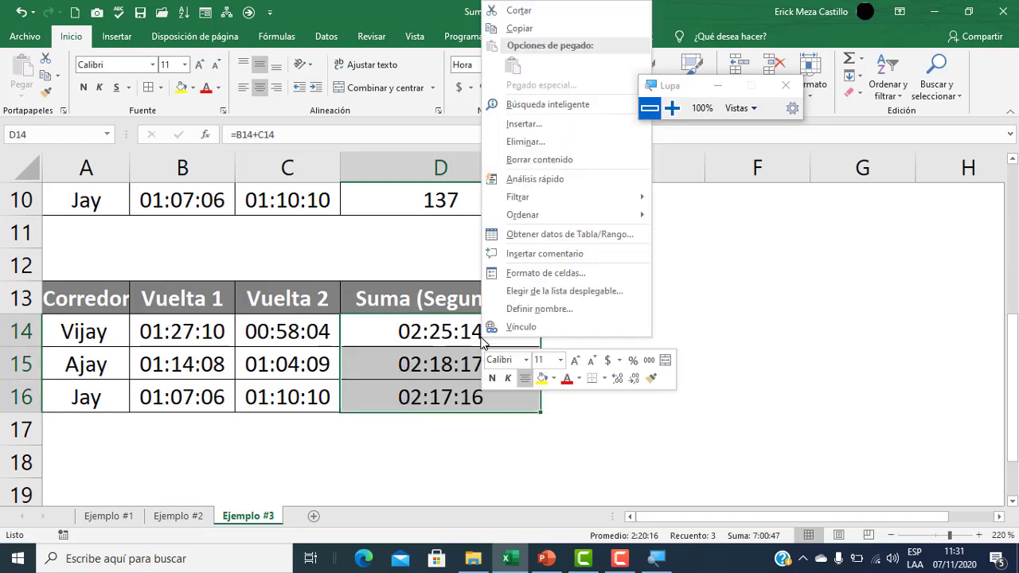
{"action": "left_click", "coordinate": [549, 276]}
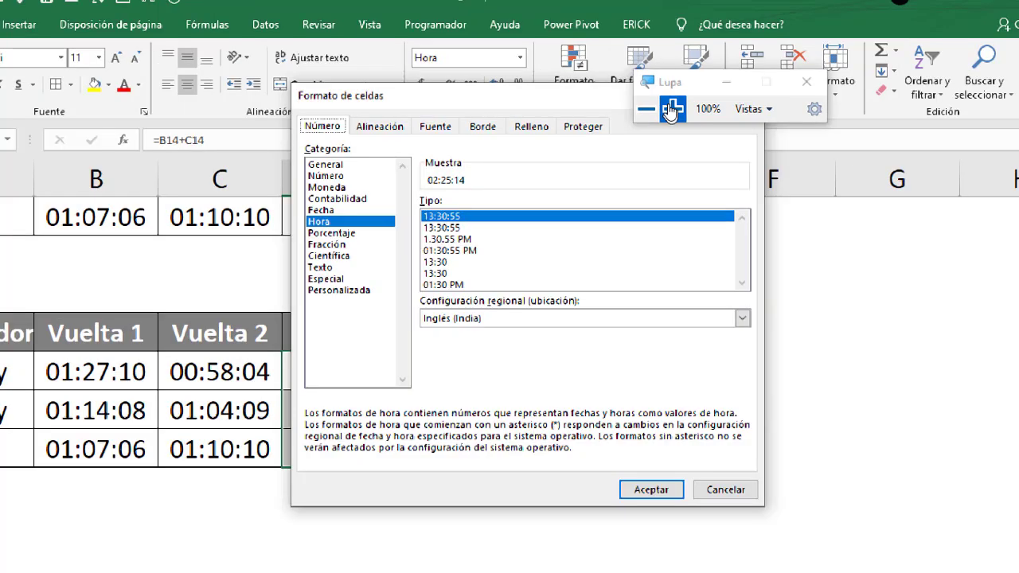
{"action": "left_click", "coordinate": [672, 108]}
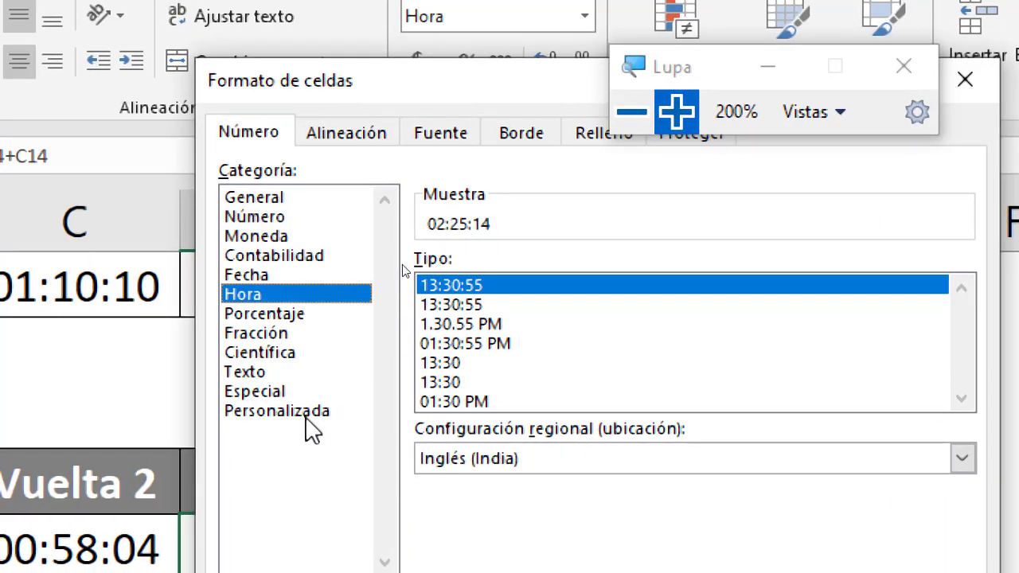
{"action": "left_click", "coordinate": [305, 406]}
{"action": "left_click_drag", "start_coordinate": [677, 285], "coordinate": [289, 301]}
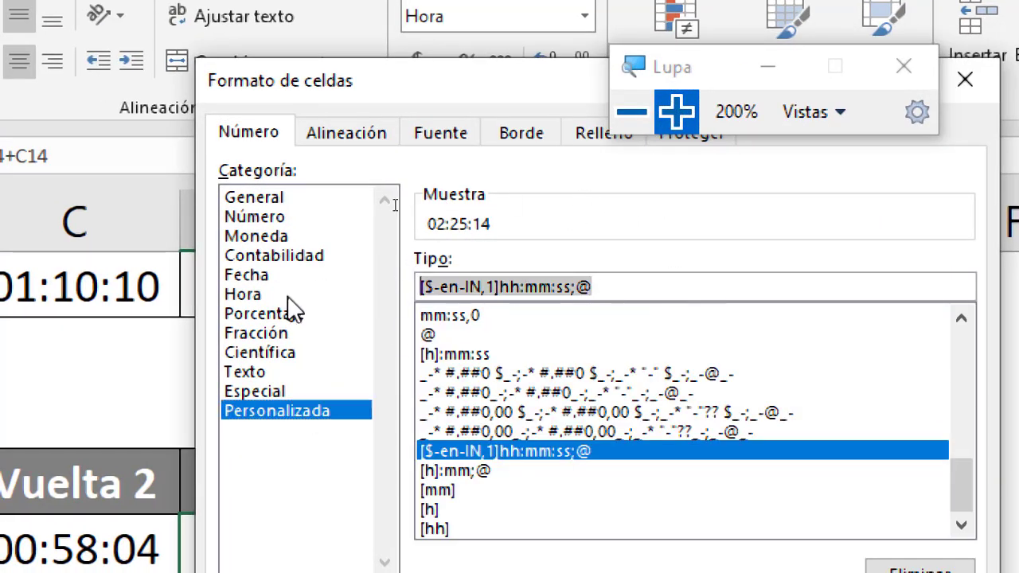
{"action": "type", "text": "[ss"}
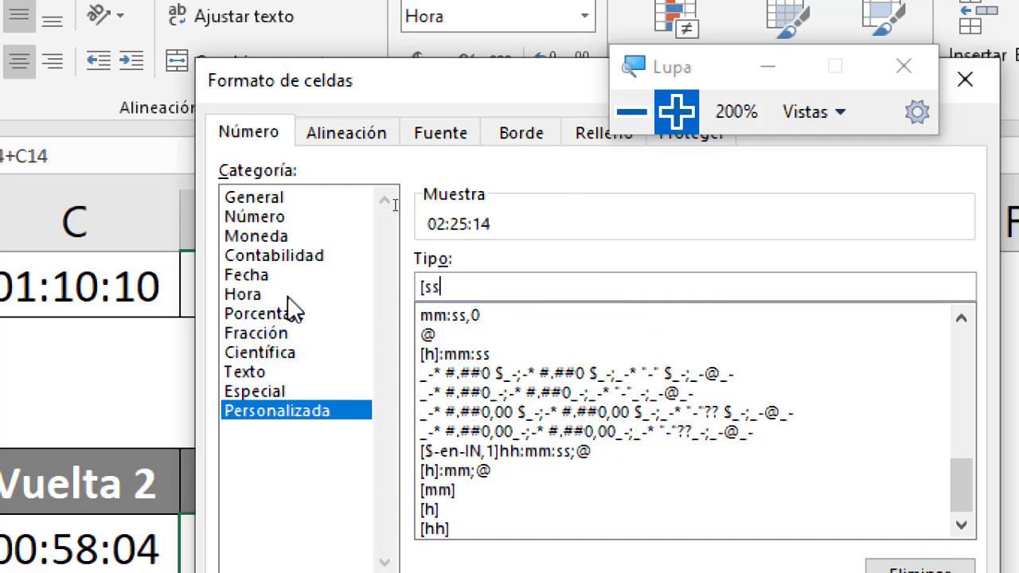
{"action": "type", "text": "]"}
{"action": "key", "text": "Return"}
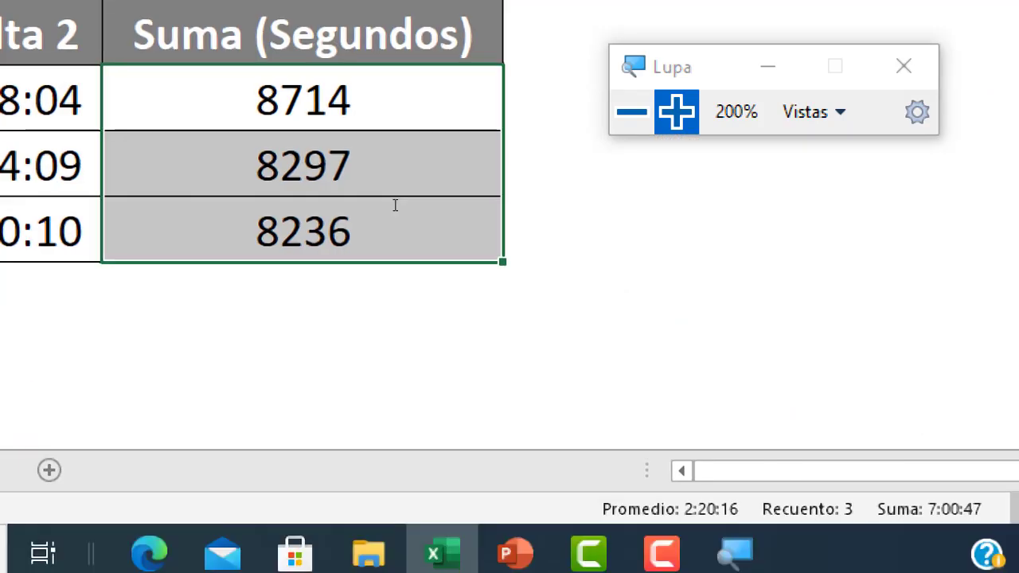
{"action": "left_click", "coordinate": [637, 113]}
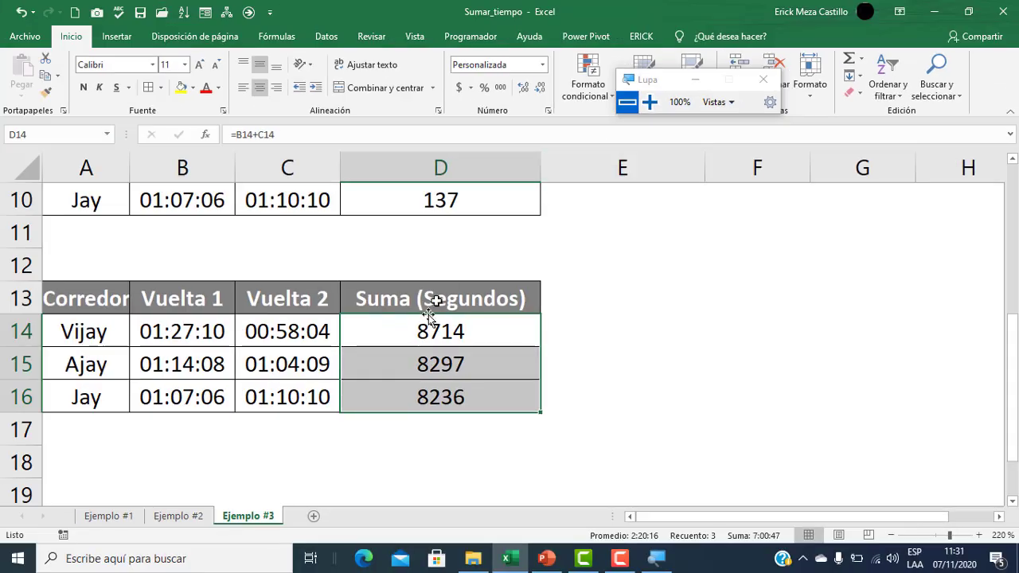
Step: Check the hours-table formula in D2 and look over all three sum tables
{"action": "scroll", "coordinate": [426, 320], "scroll_direction": "down", "scroll_amount": 1}
{"action": "scroll", "coordinate": [425, 319], "scroll_direction": "up", "scroll_amount": 2}
{"action": "left_click", "coordinate": [436, 239]}
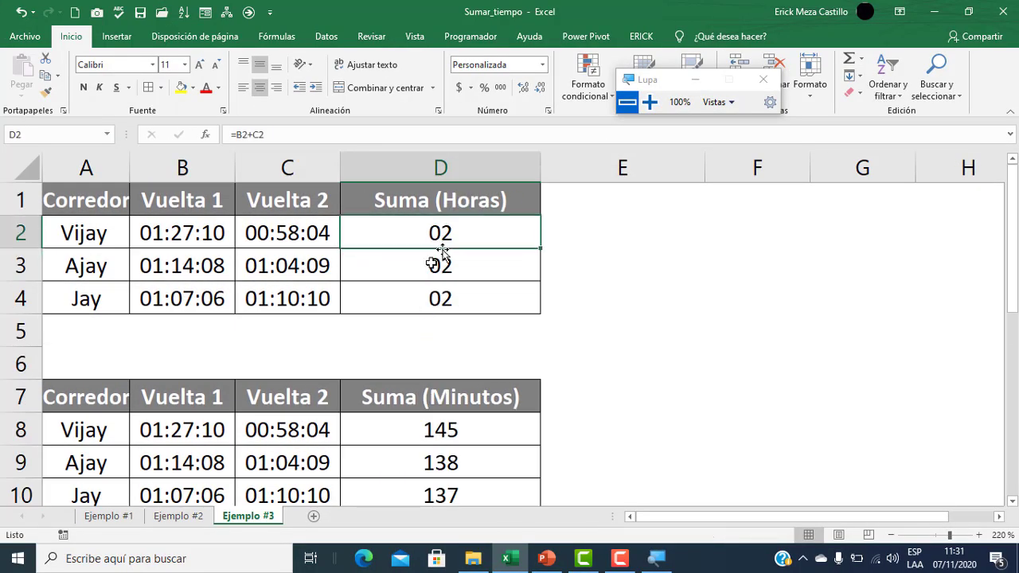
{"action": "scroll", "coordinate": [432, 257], "scroll_direction": "down", "scroll_amount": 2}
{"action": "scroll", "coordinate": [394, 312], "scroll_direction": "down", "scroll_amount": 1}
{"action": "scroll", "coordinate": [389, 320], "scroll_direction": "up", "scroll_amount": 1}
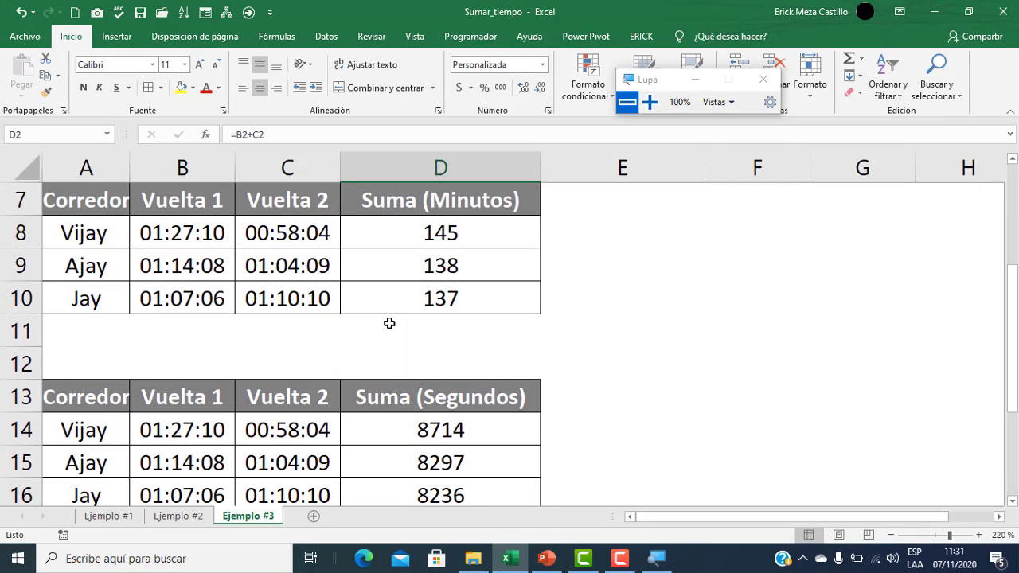
{"action": "scroll", "coordinate": [390, 323], "scroll_direction": "down", "scroll_amount": 3}
{"action": "scroll", "coordinate": [389, 323], "scroll_direction": "up", "scroll_amount": 2}
{"action": "scroll", "coordinate": [396, 343], "scroll_direction": "up", "scroll_amount": 1}
{"action": "scroll", "coordinate": [396, 343], "scroll_direction": "up", "scroll_amount": 2}
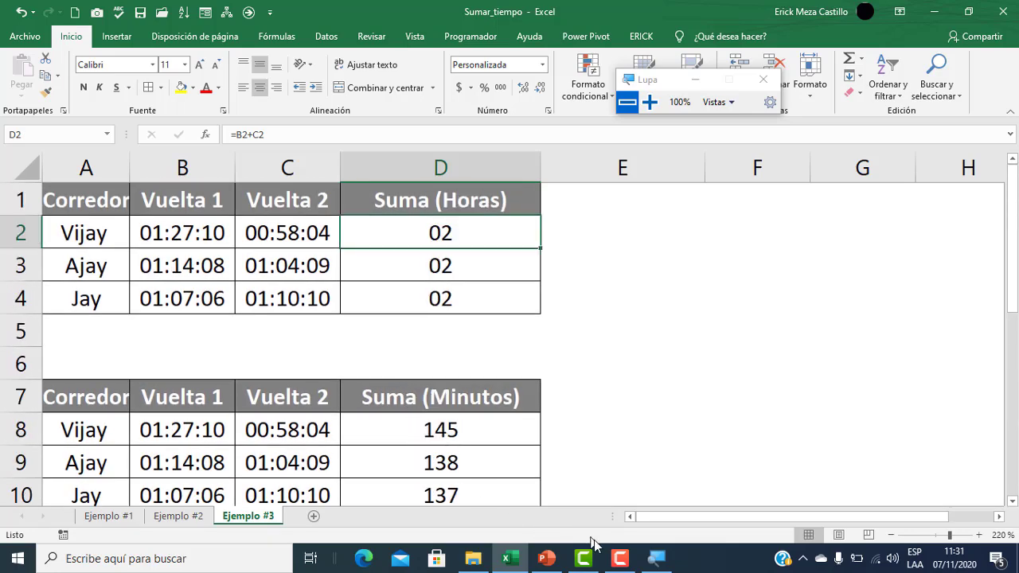
Step: In PowerPoint, start the slide show from slide 6 and advance to 'Cosas para recordar'
{"action": "left_click", "coordinate": [554, 562]}
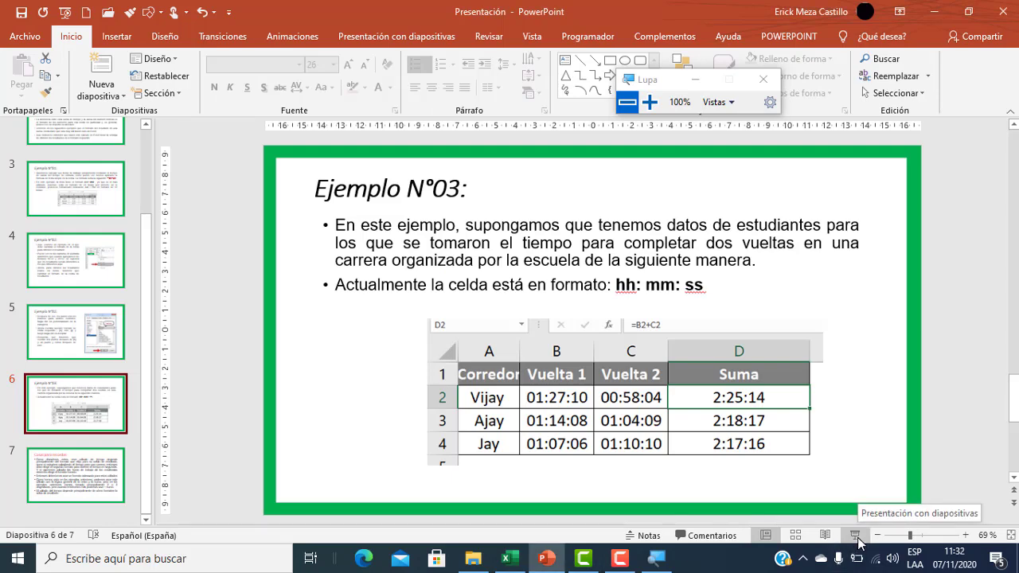
{"action": "left_click", "coordinate": [858, 543]}
{"action": "key", "text": "Right"}
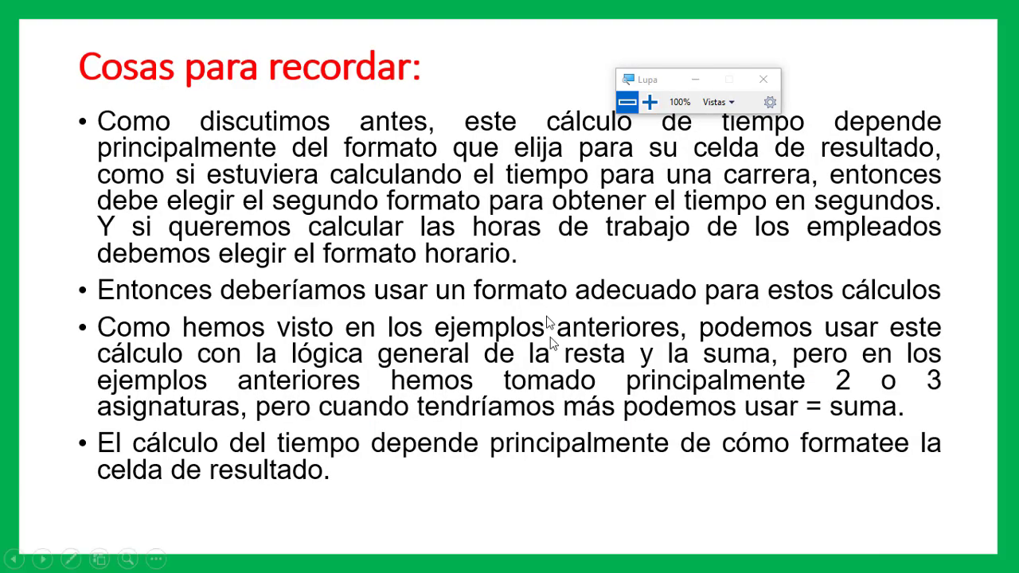
{"action": "mouse_move", "coordinate": [647, 86]}
{"action": "left_mouse_down"}
{"action": "mouse_move", "coordinate": [575, 384]}
{"action": "mouse_move", "coordinate": [575, 502]}
{"action": "left_mouse_up"}
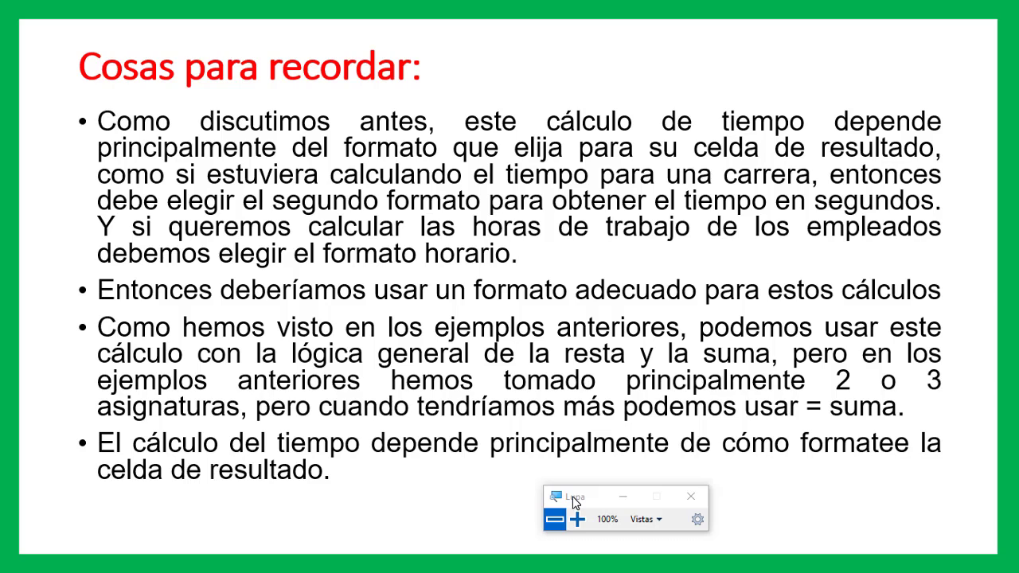
Step: Exit the show and restart it from the title slide, 'Sumar Tiempo en Excel'
{"action": "key", "text": "Escape"}
{"action": "scroll", "coordinate": [94, 319], "scroll_direction": "up", "scroll_amount": 5}
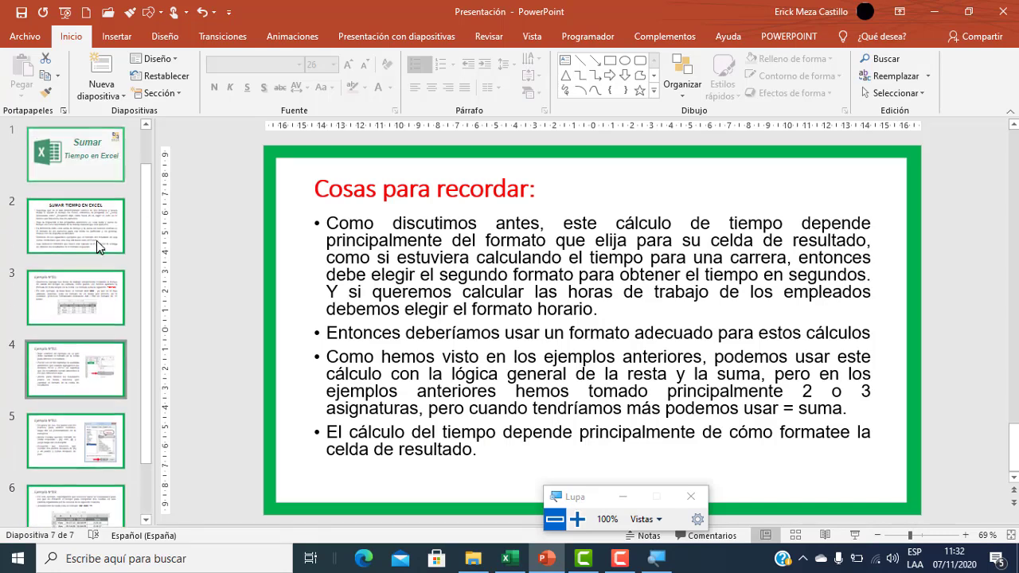
{"action": "left_click", "coordinate": [110, 177]}
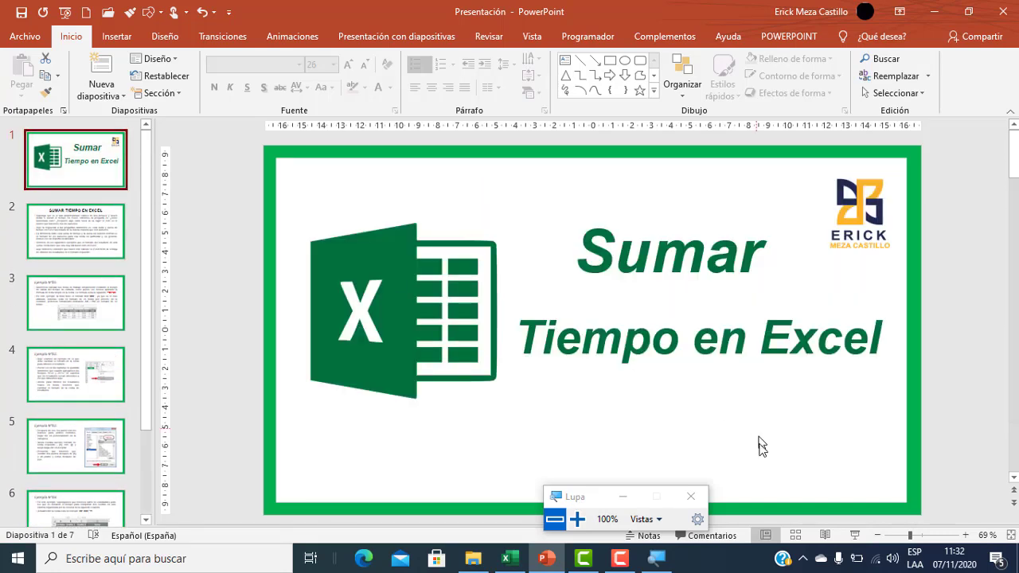
{"action": "left_click", "coordinate": [854, 537]}
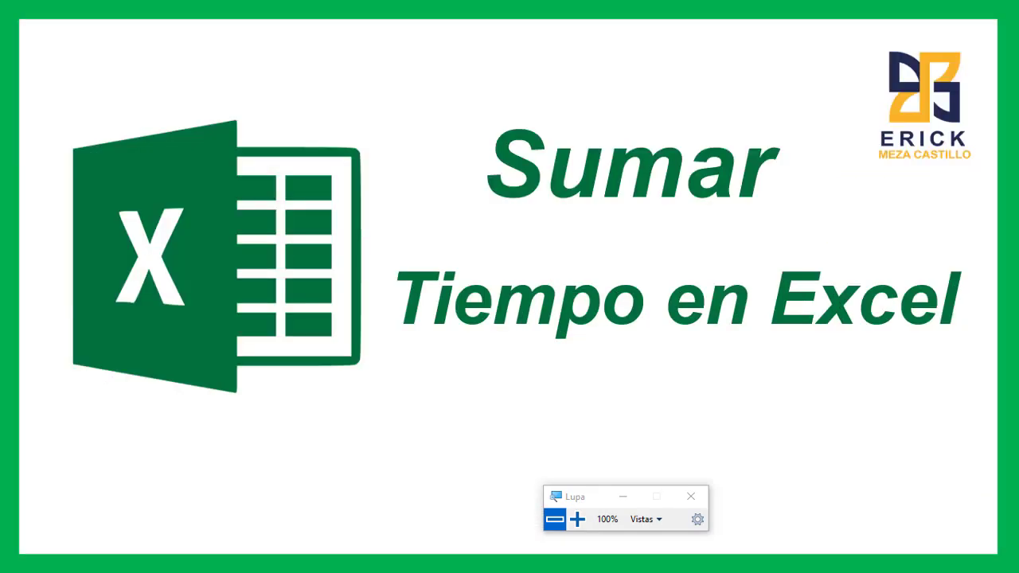
{"action": "left_click", "coordinate": [623, 496]}
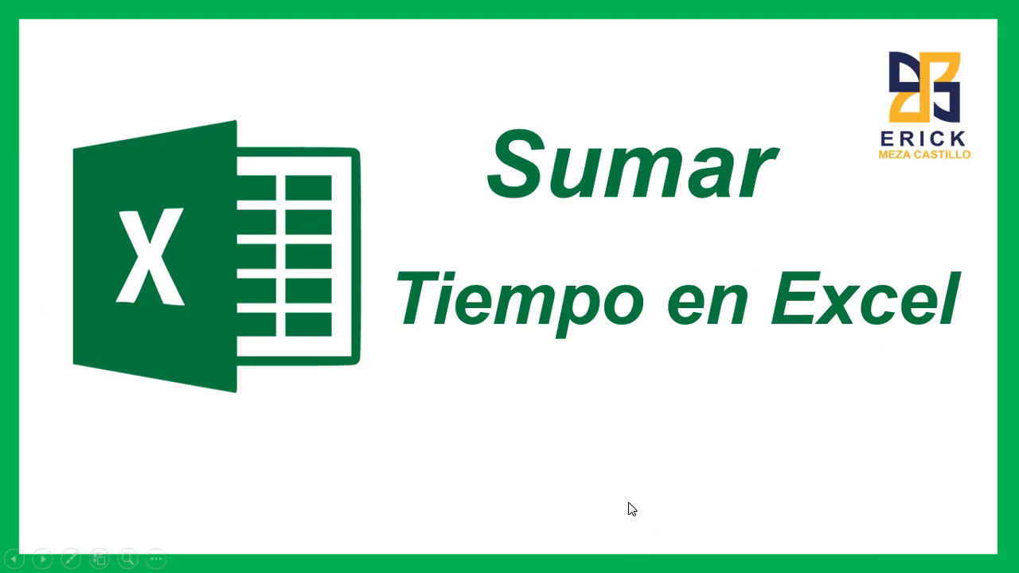